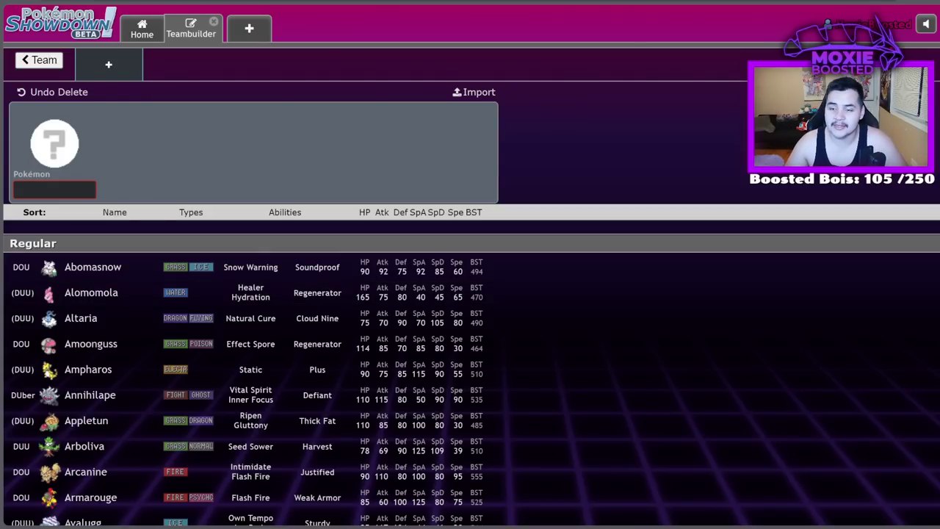
Step: Add Ting-Lu as the first member of the team
{"action": "left_click", "coordinate": [68, 183]}
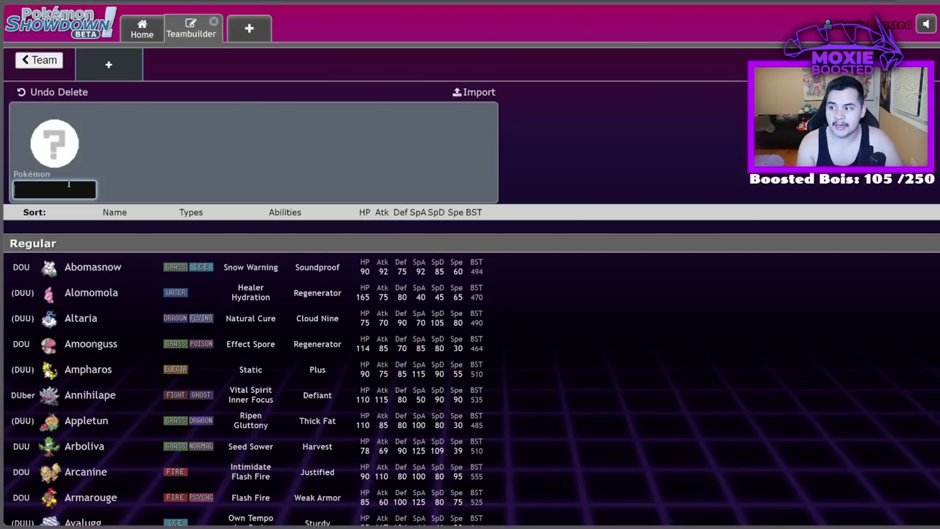
{"action": "type", "text": "Ting"}
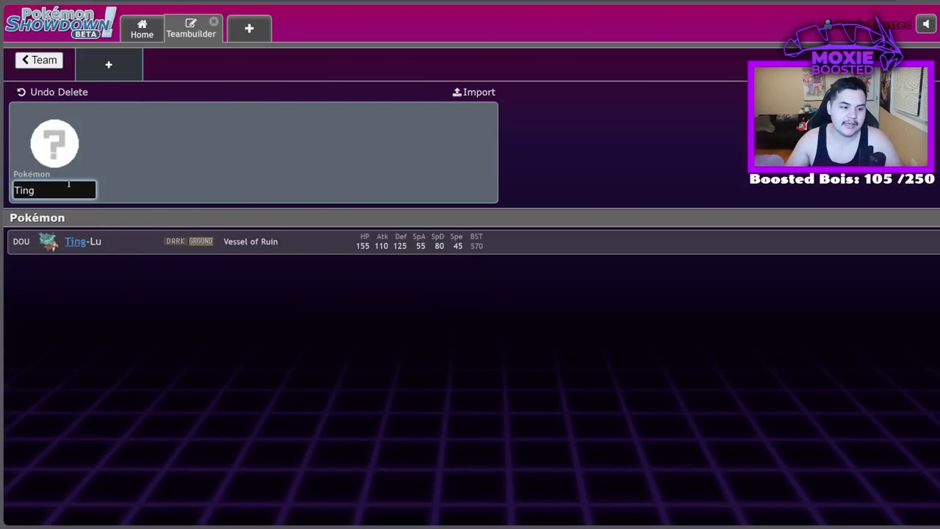
{"action": "left_click", "coordinate": [167, 241]}
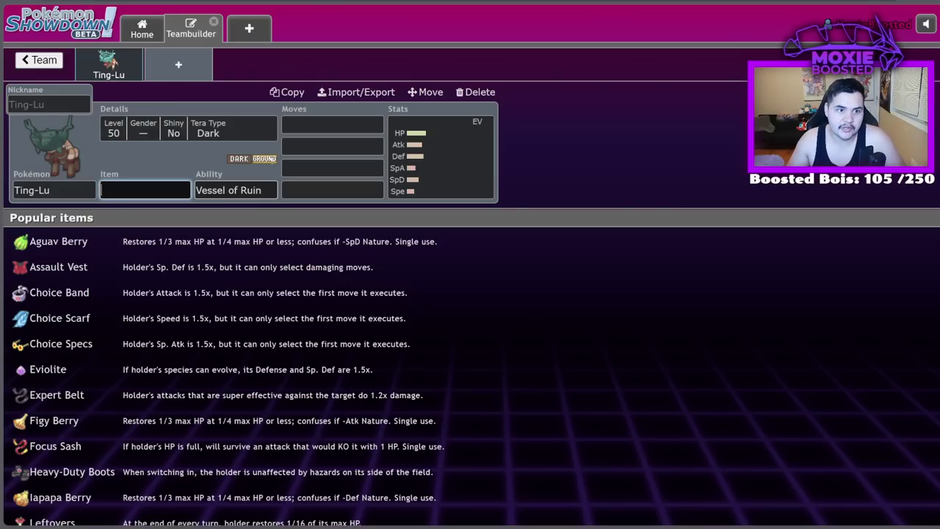
Step: Switch to the Fort Wayne Regionals results page and review the teams in the top cut table
{"action": "key", "text": "alt+Tab"}
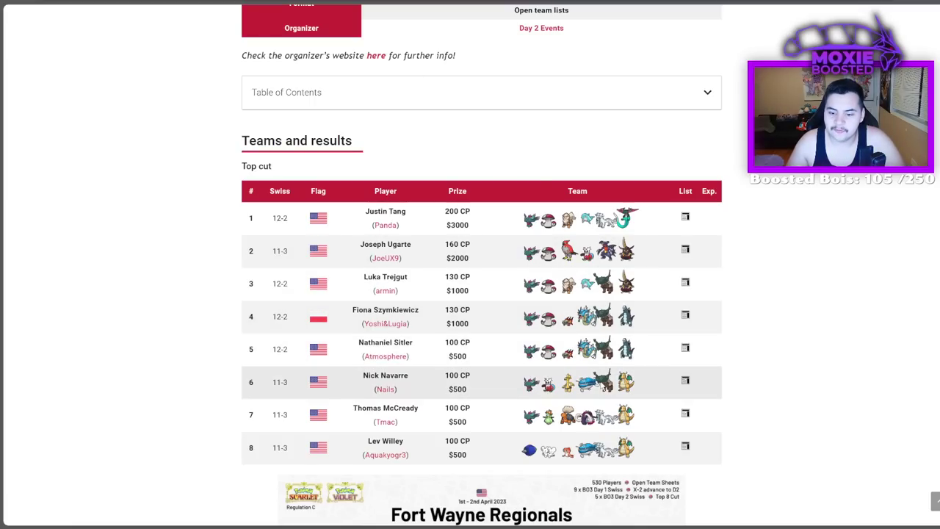
{"action": "scroll", "coordinate": [710, 301], "scroll_direction": "down", "scroll_amount": 1}
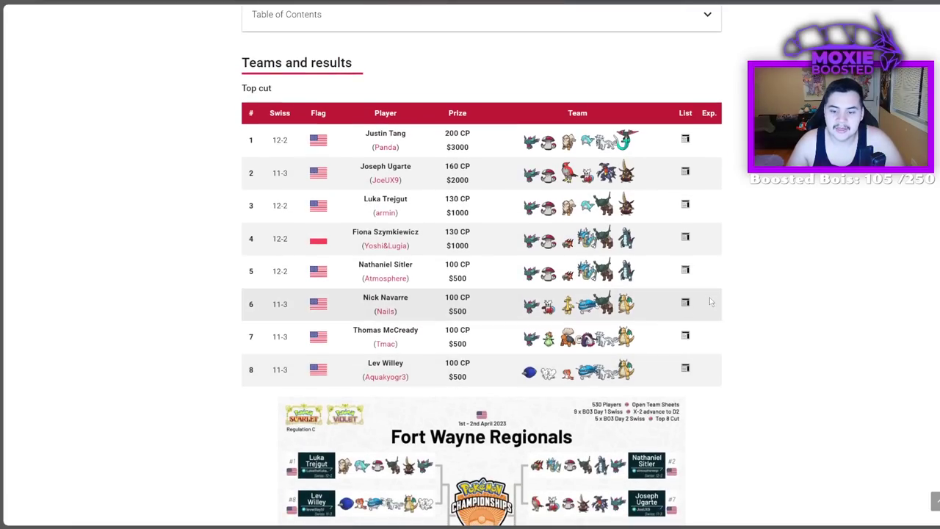
{"action": "scroll", "coordinate": [712, 300], "scroll_direction": "up", "scroll_amount": 2}
{"action": "scroll", "coordinate": [371, 129], "scroll_direction": "down", "scroll_amount": 1}
{"action": "scroll", "coordinate": [371, 129], "scroll_direction": "down", "scroll_amount": 2}
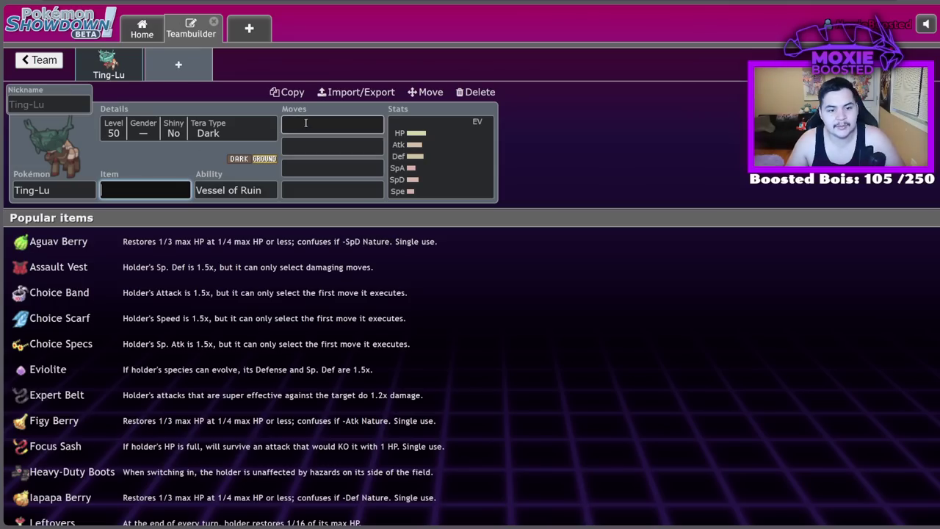
Step: Give Ting-Lu the moves Fissure and Stomping Tantrum in its first two move slots
{"action": "left_click", "coordinate": [306, 122]}
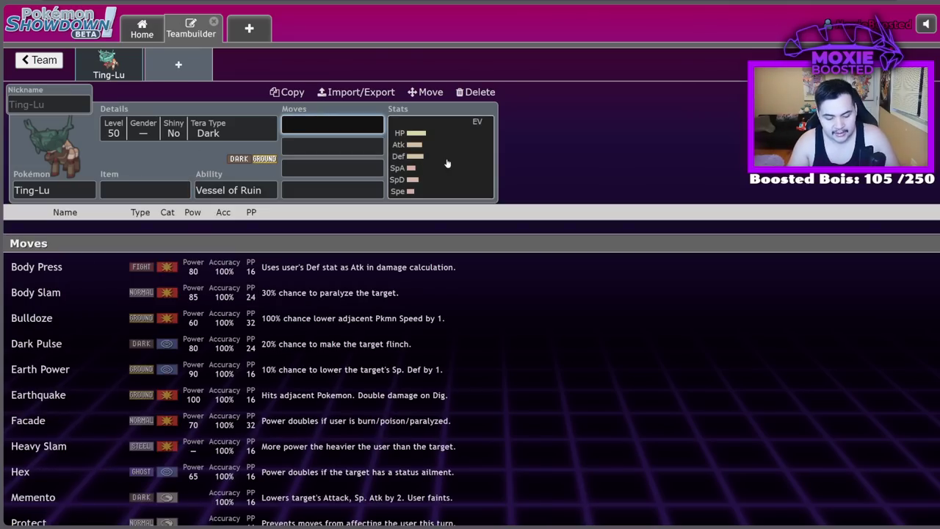
{"action": "type", "text": "fiss"}
{"action": "key", "text": "Return"}
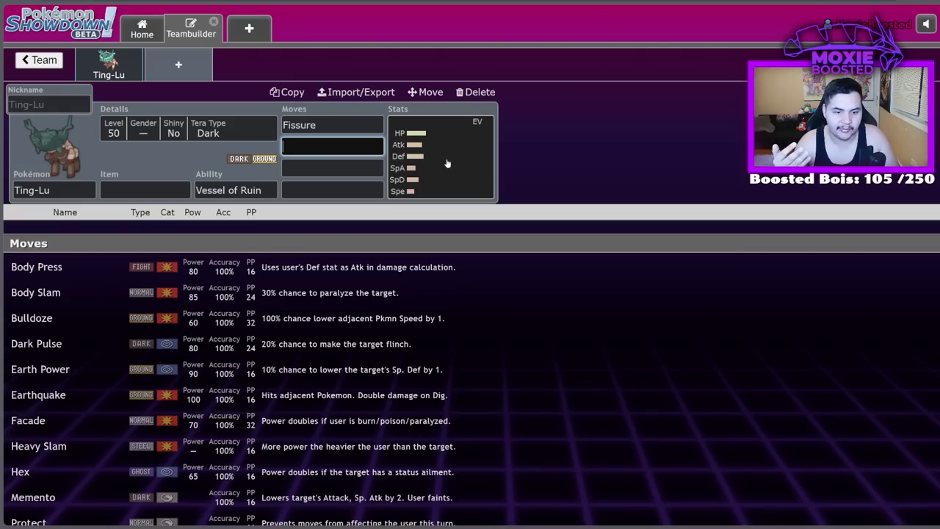
{"action": "type", "text": "stomp"}
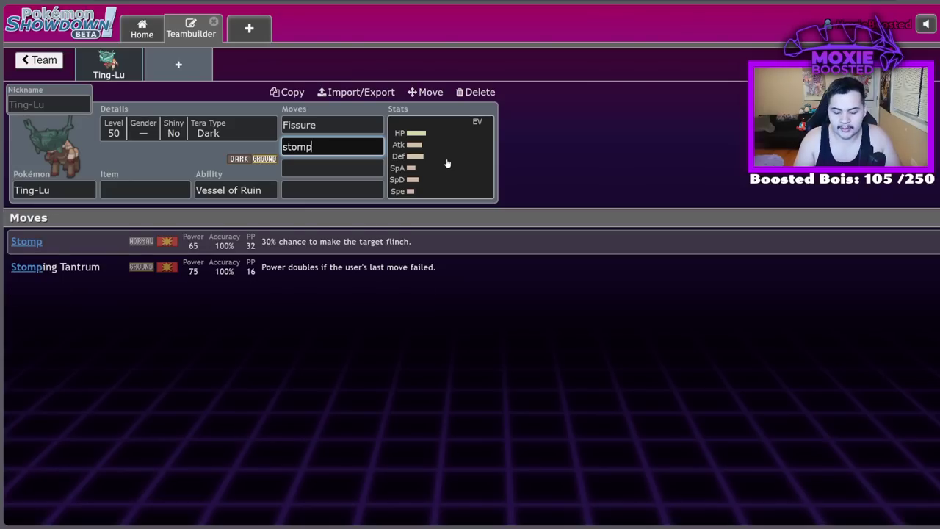
{"action": "key", "text": "Down"}
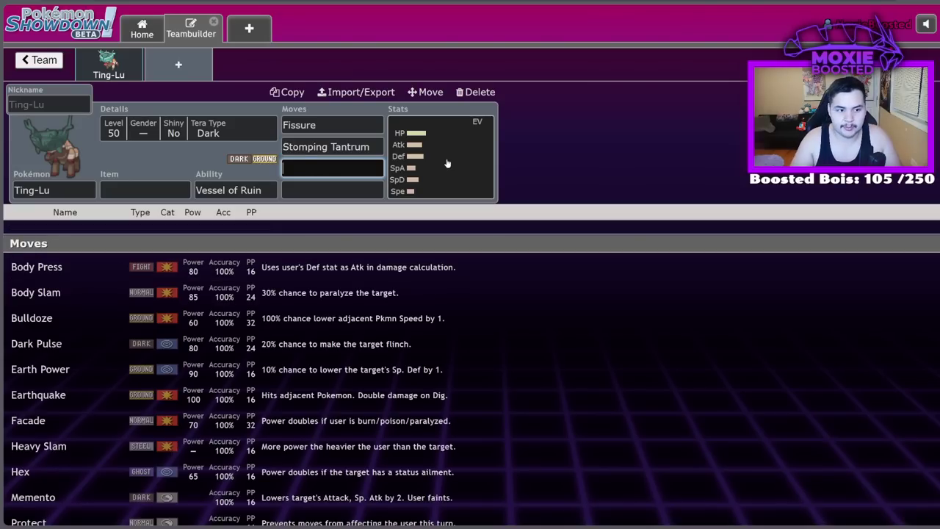
{"action": "key", "text": "Return"}
{"action": "left_click", "coordinate": [357, 128]}
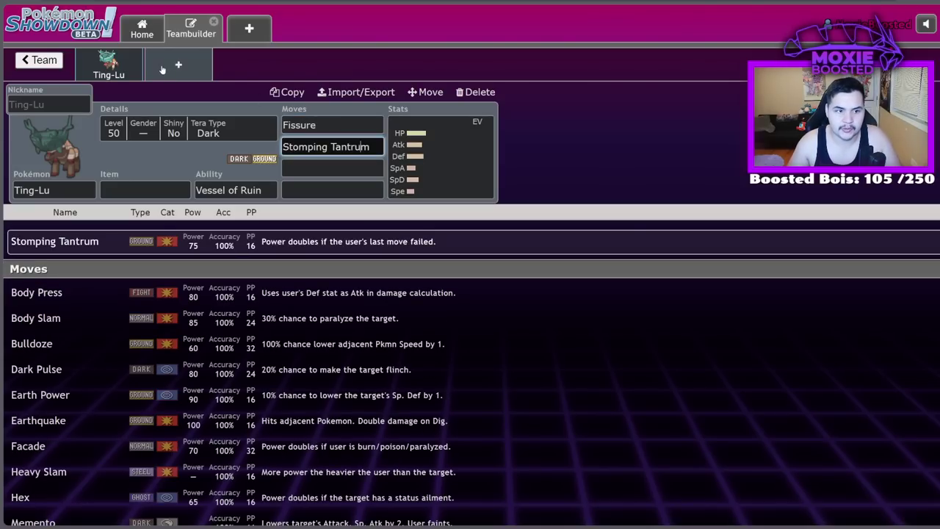
Step: Add Hippowdon to the team as the second member
{"action": "left_click", "coordinate": [161, 65]}
{"action": "type", "text": "hipp"}
{"action": "key", "text": "Down"}
{"action": "key", "text": "Return"}
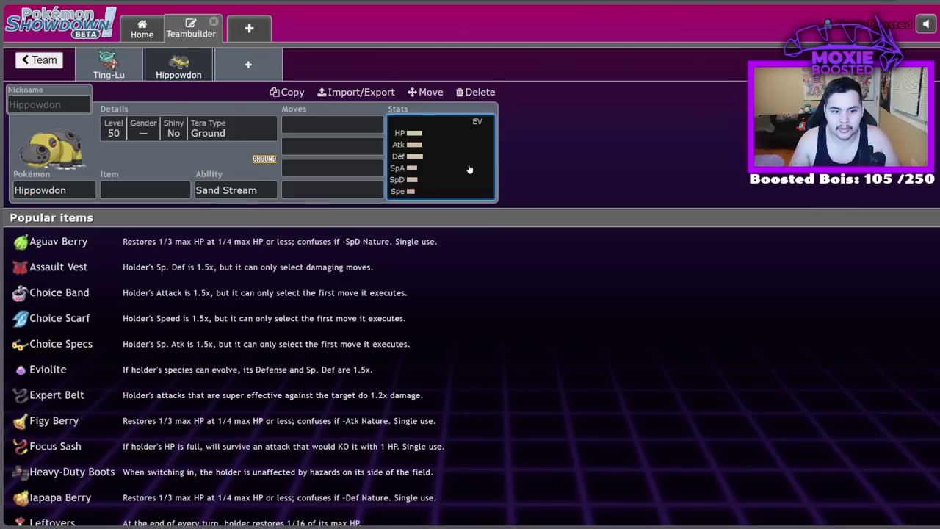
Step: Give Hippowdon the moves Fissure and Stomping Tantrum in its first two move slots
{"action": "left_click", "coordinate": [469, 168]}
{"action": "left_click", "coordinate": [332, 127]}
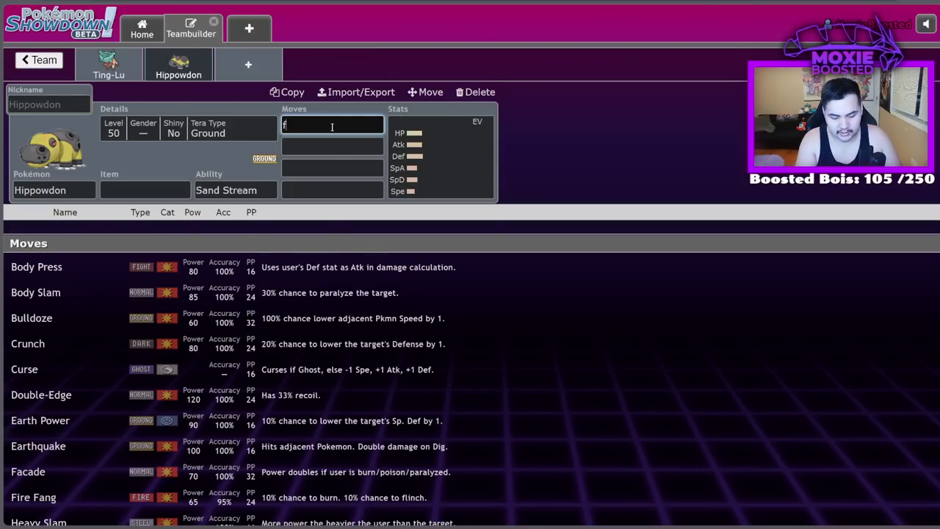
{"action": "type", "text": "fiss"}
{"action": "key", "text": "Return"}
{"action": "type", "text": "stomp"}
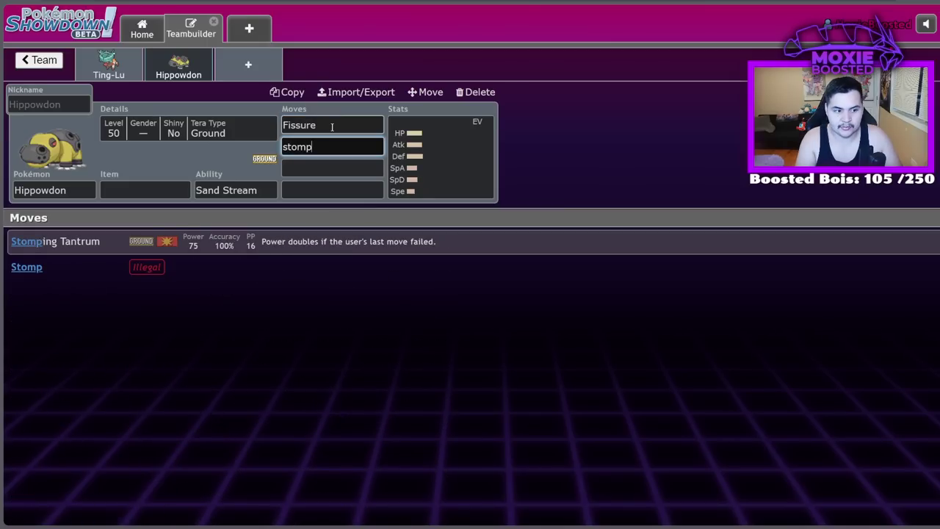
{"action": "key", "text": "Return"}
Step: Compare the stats of Hippowdon and Ting-Lu by viewing each one's EV spread
{"action": "left_click", "coordinate": [420, 184]}
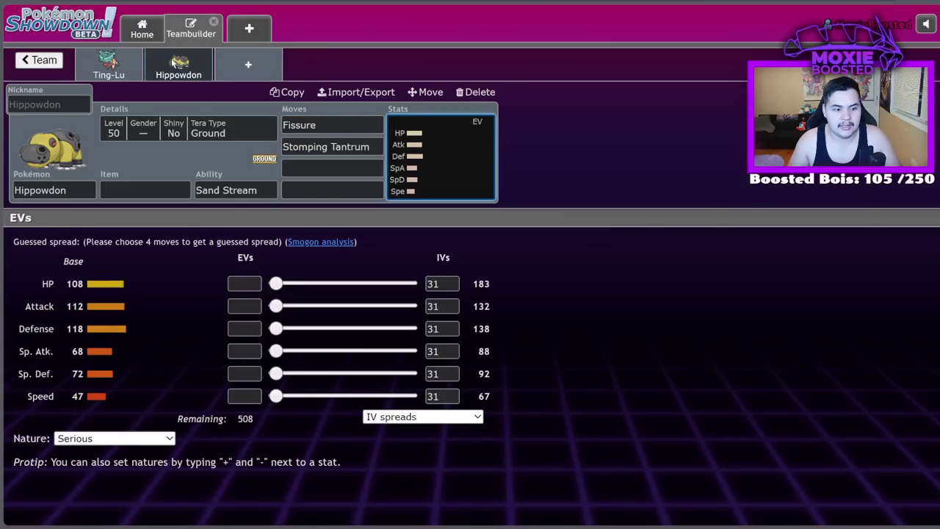
{"action": "left_click", "coordinate": [107, 77]}
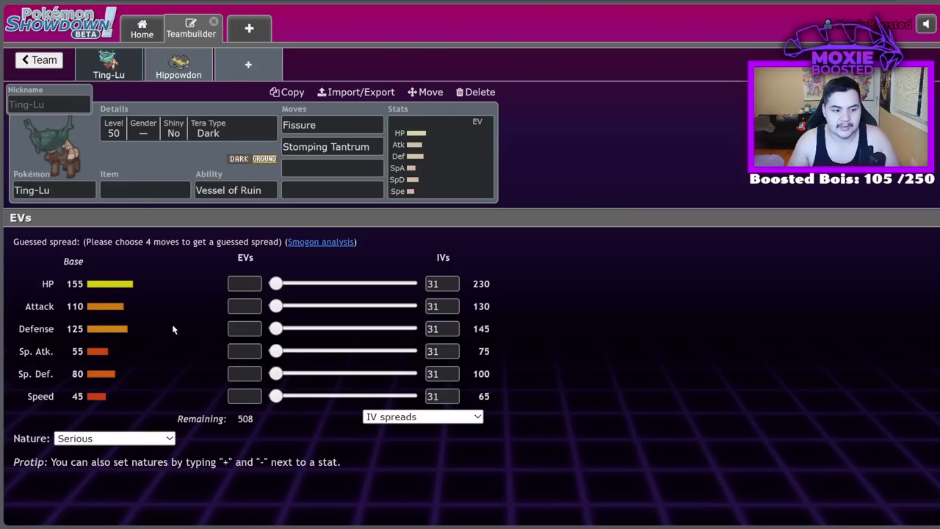
{"action": "left_click", "coordinate": [179, 57]}
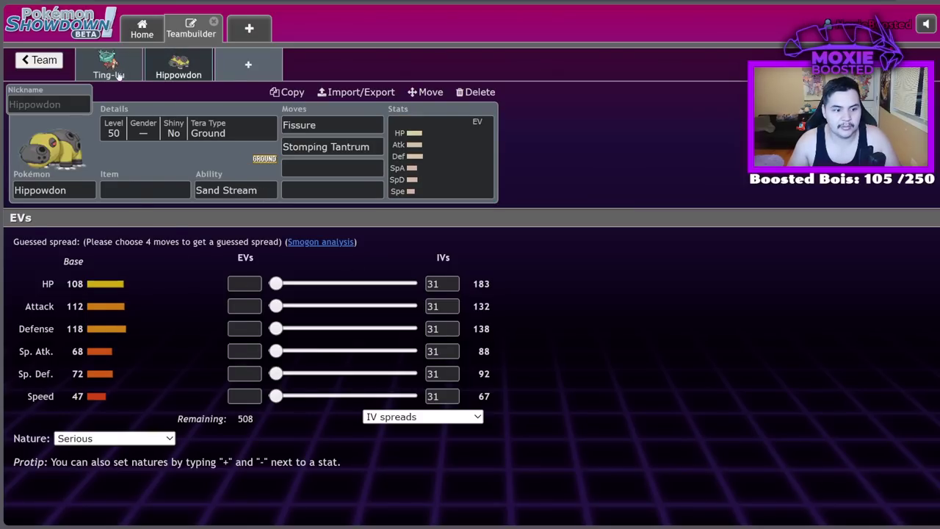
{"action": "left_click", "coordinate": [108, 62]}
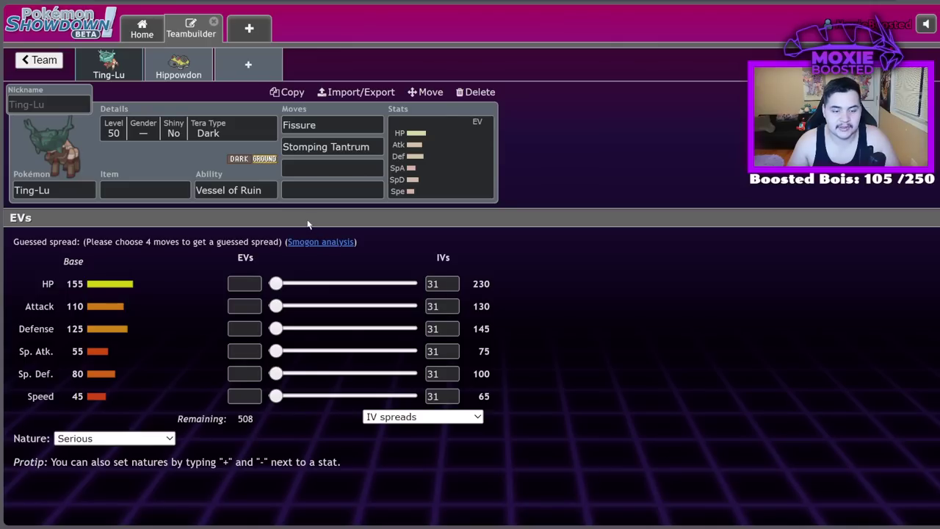
{"action": "left_click", "coordinate": [262, 191]}
{"action": "left_click", "coordinate": [321, 174]}
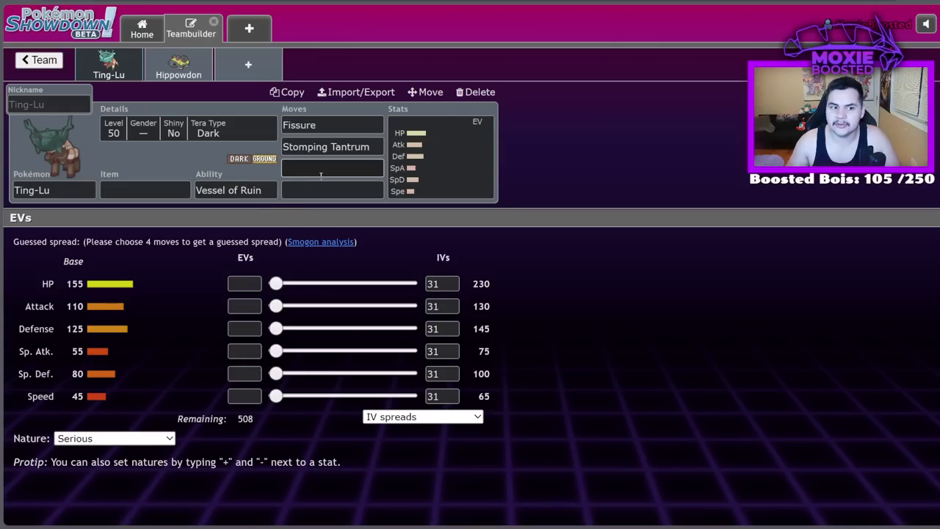
Step: Fill Hippowdon's third and fourth move slots with Slack Off and Yawn
{"action": "left_click", "coordinate": [178, 66]}
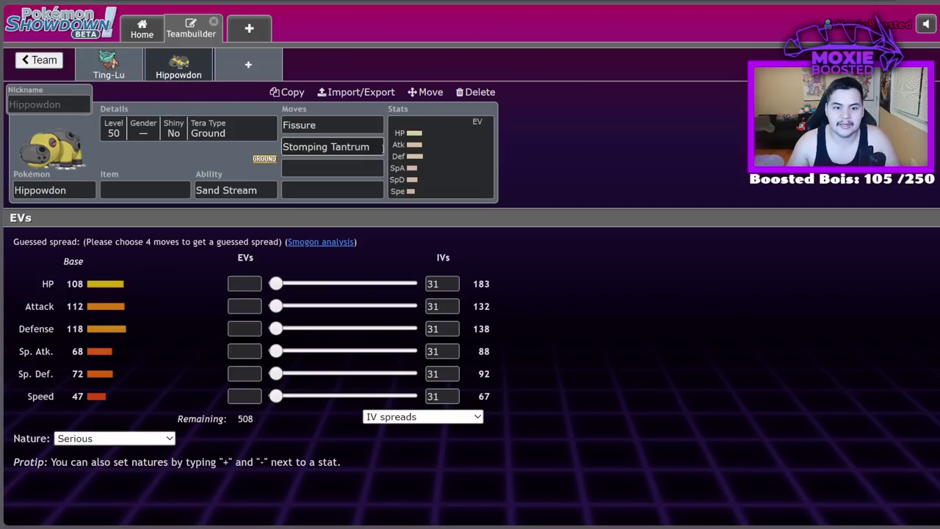
{"action": "left_click", "coordinate": [363, 165]}
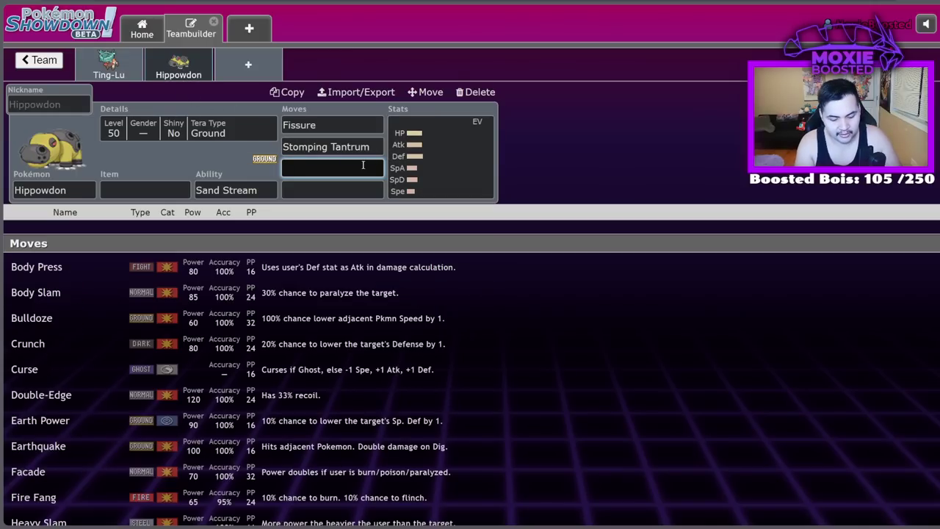
{"action": "type", "text": "slack"}
{"action": "key", "text": "Return"}
{"action": "type", "text": "yawn"}
{"action": "key", "text": "Return"}
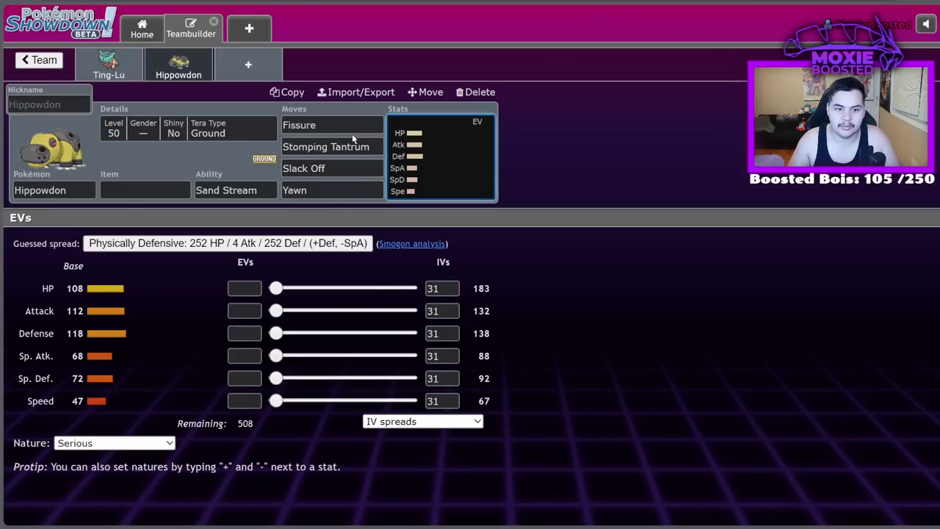
Step: Replace Hippowdon's Fissure with Protect and its Slack Off with Whirlwind
{"action": "left_click", "coordinate": [352, 131]}
{"action": "type", "text": "pro"}
{"action": "key", "text": "Return"}
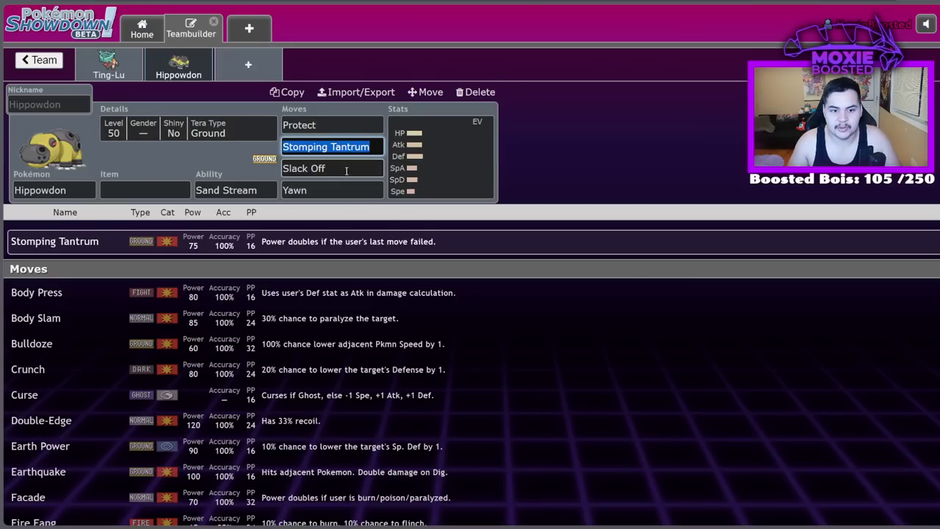
{"action": "left_click", "coordinate": [286, 169]}
{"action": "type", "text": "whie"}
{"action": "key", "text": "Return"}
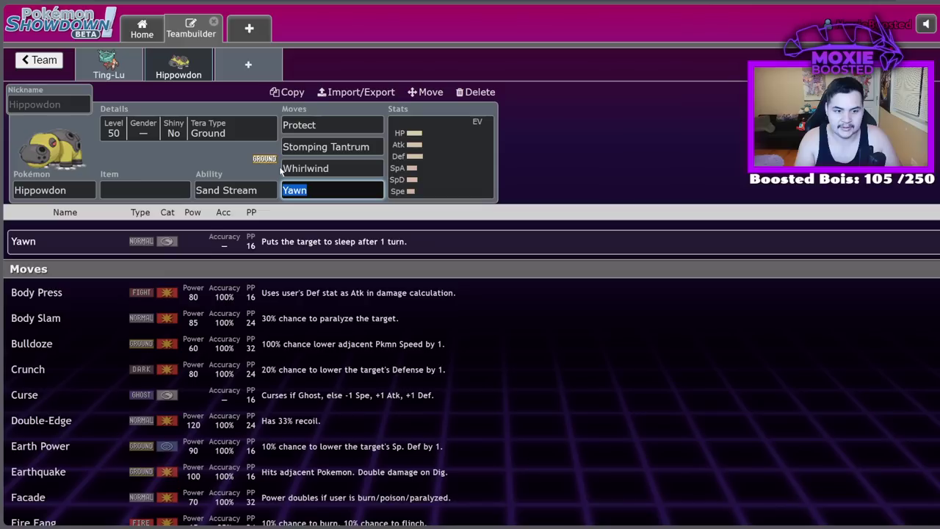
Step: Check Hippowdon's remaining move options and delete Hippowdon from the team
{"action": "scroll", "coordinate": [234, 314], "scroll_direction": "down", "scroll_amount": 3}
{"action": "scroll", "coordinate": [233, 314], "scroll_direction": "down", "scroll_amount": 10}
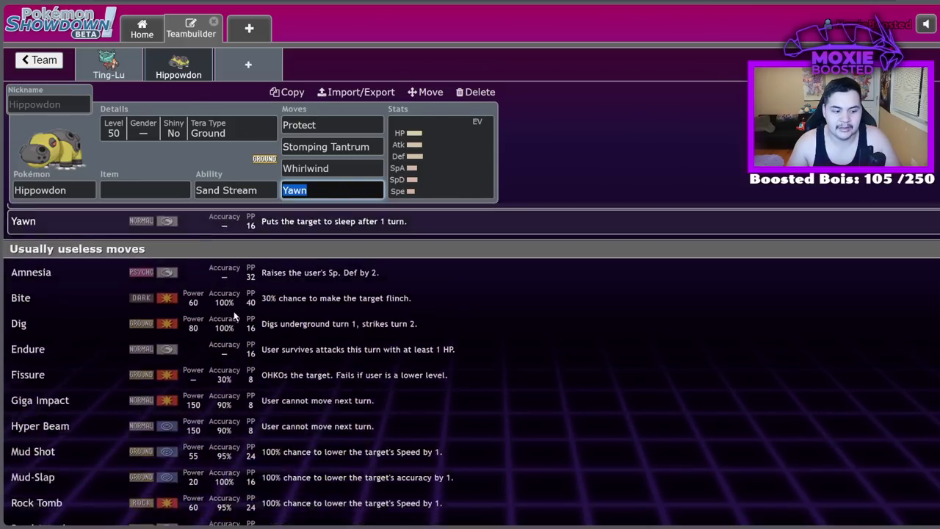
{"action": "scroll", "coordinate": [231, 309], "scroll_direction": "down", "scroll_amount": 3}
{"action": "scroll", "coordinate": [225, 302], "scroll_direction": "up", "scroll_amount": 5}
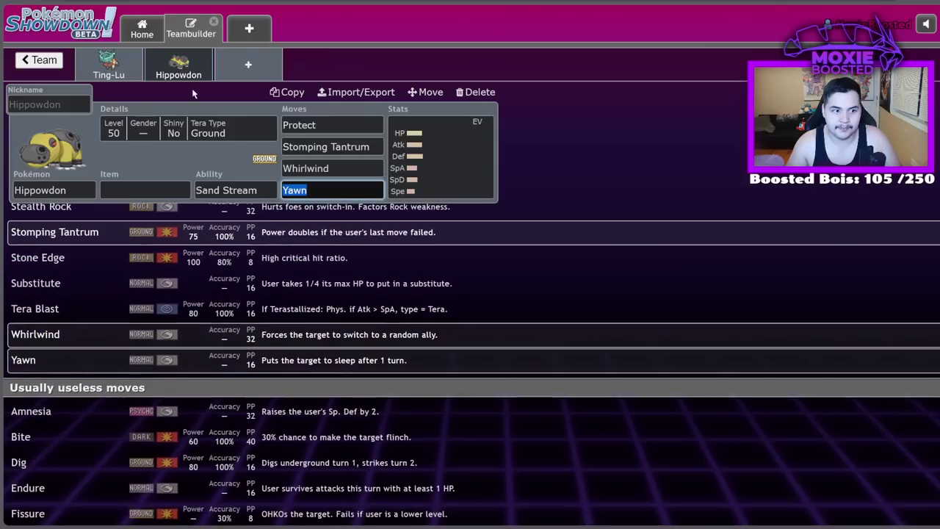
{"action": "left_click", "coordinate": [469, 93]}
{"action": "left_click", "coordinate": [121, 68]}
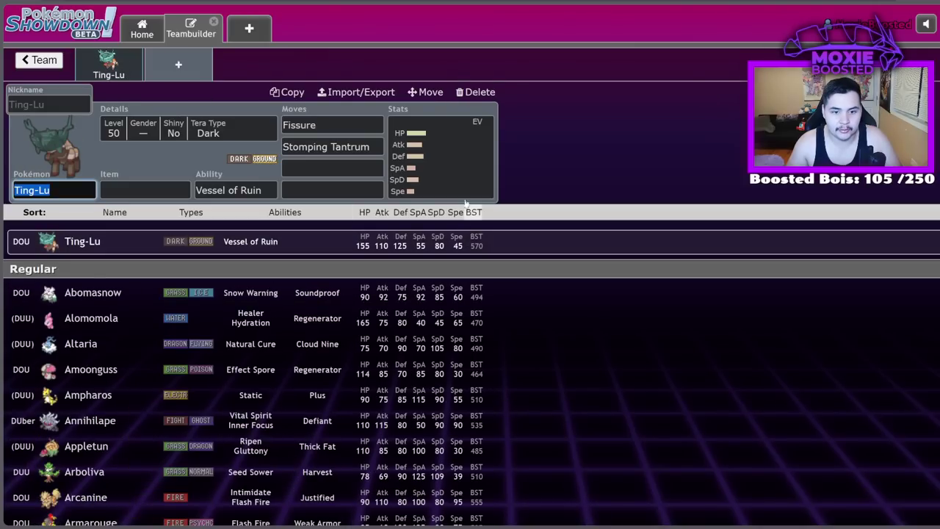
Step: Look up Hippowdon's base stats with the search "hipp" in an empty slot and compare them with Ting-Lu's
{"action": "left_click", "coordinate": [456, 170]}
{"action": "left_click", "coordinate": [200, 76]}
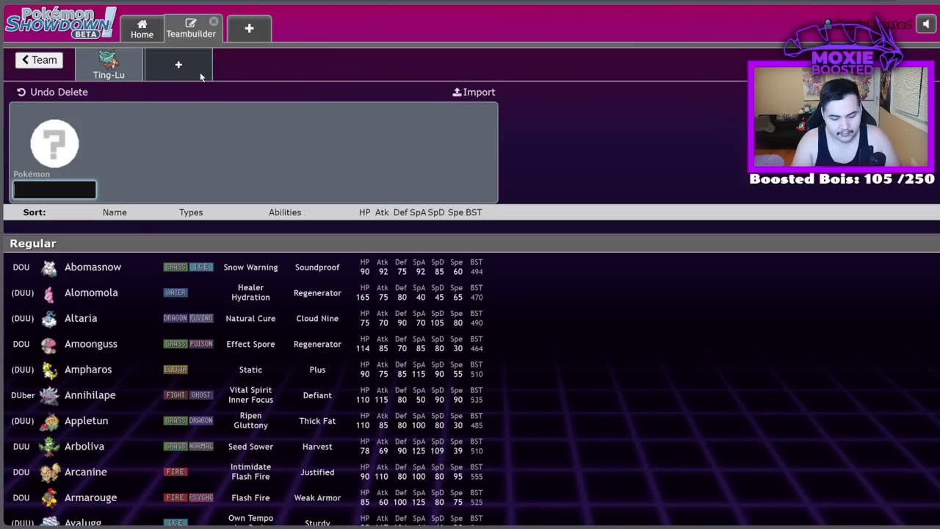
{"action": "type", "text": "hipp"}
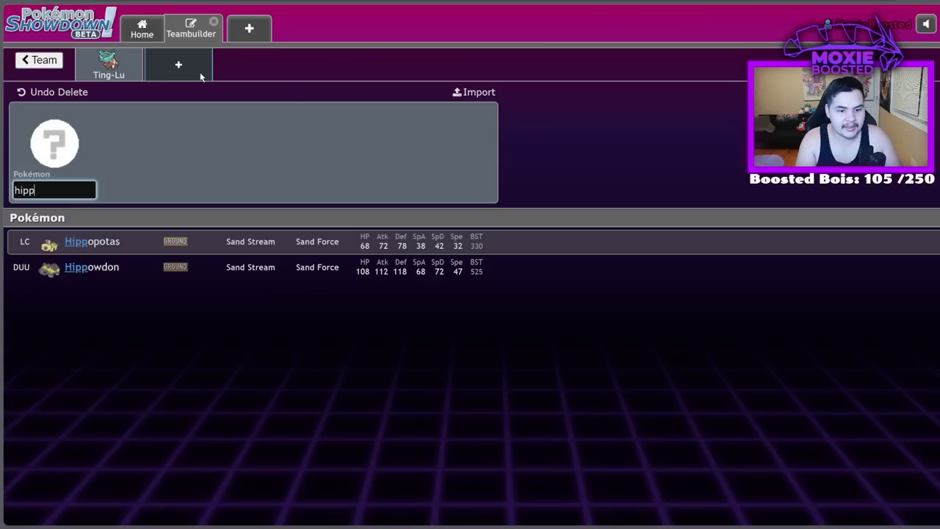
{"action": "left_click", "coordinate": [128, 73]}
{"action": "left_click", "coordinate": [455, 159]}
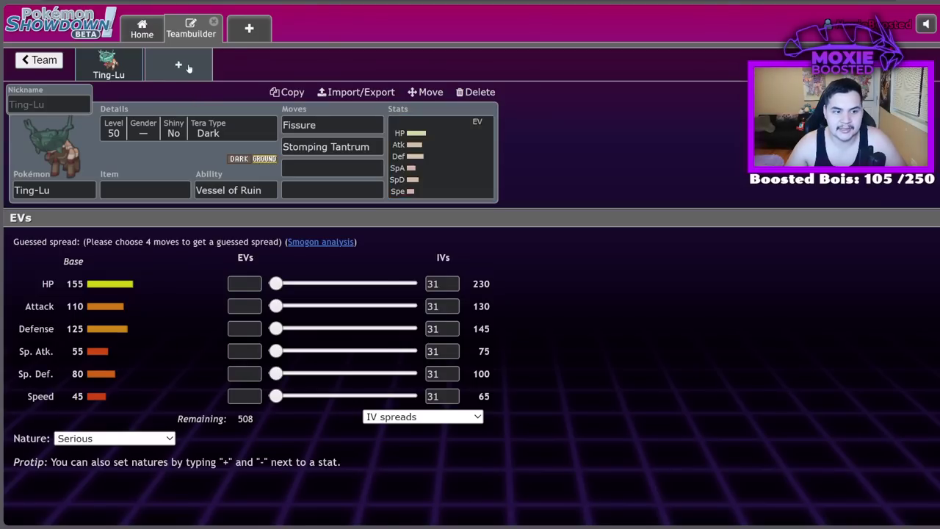
Step: Add Amoonguss and Arcanine to the team as the second and third members
{"action": "left_click", "coordinate": [201, 73]}
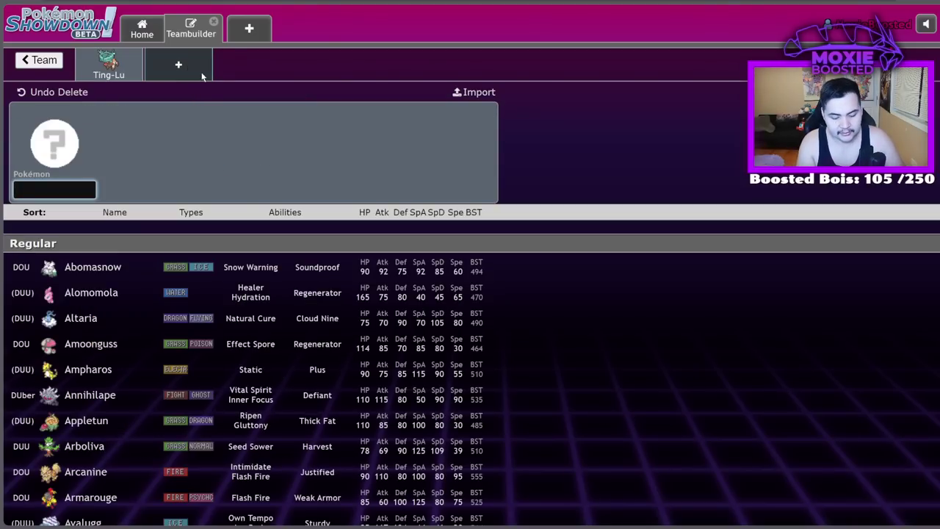
{"action": "type", "text": "amo"}
{"action": "key", "text": "Return"}
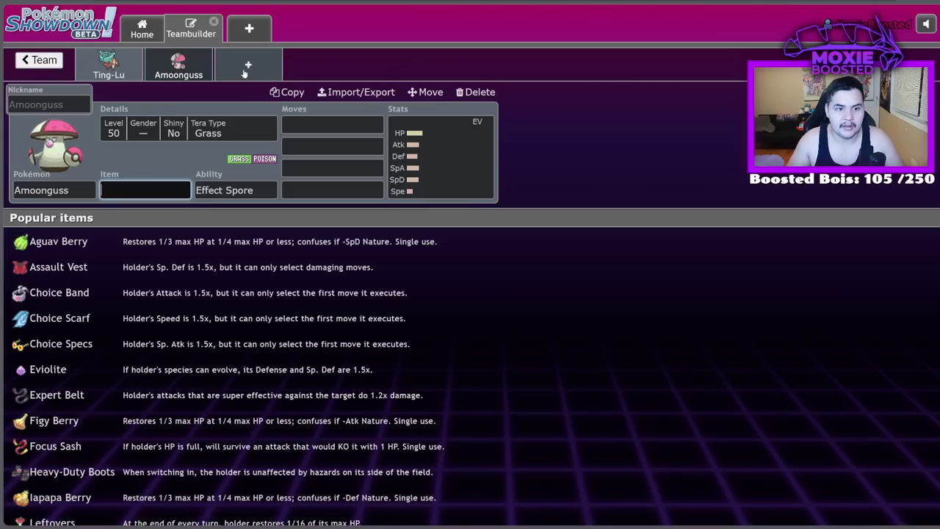
{"action": "left_click", "coordinate": [247, 66]}
{"action": "type", "text": "arc"}
{"action": "key", "text": "Return"}
Step: Add Flutter Mane and Palafin-Hero to the team as the fourth and fifth members
{"action": "left_click", "coordinate": [334, 56]}
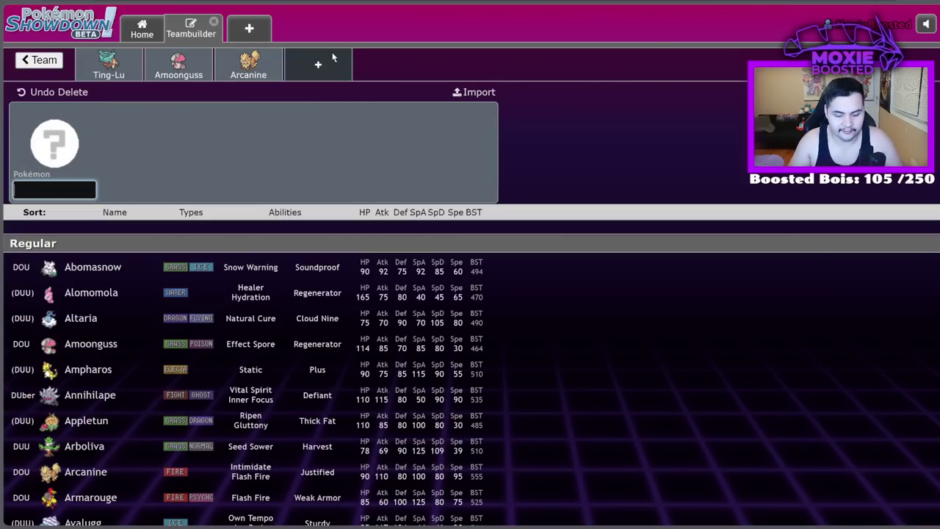
{"action": "type", "text": "flutt"}
{"action": "key", "text": "Return"}
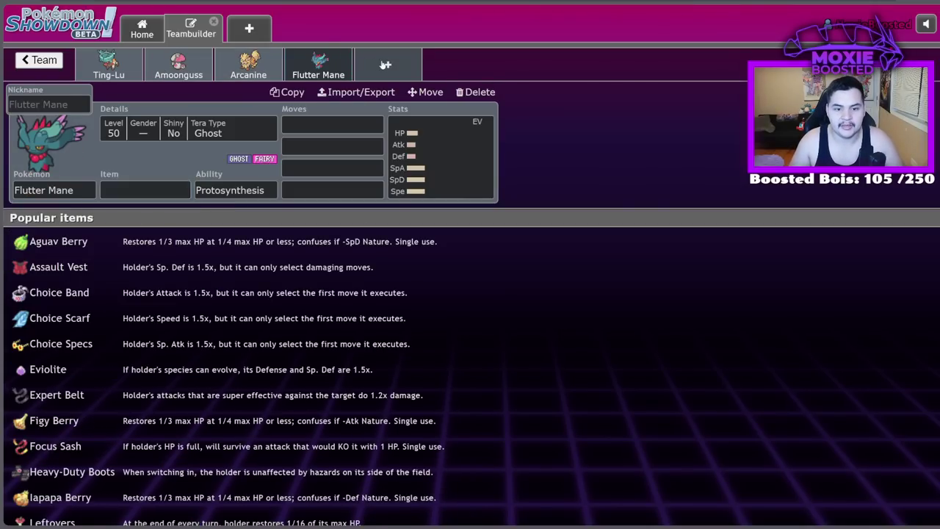
{"action": "left_click", "coordinate": [385, 65]}
{"action": "type", "text": "pala"}
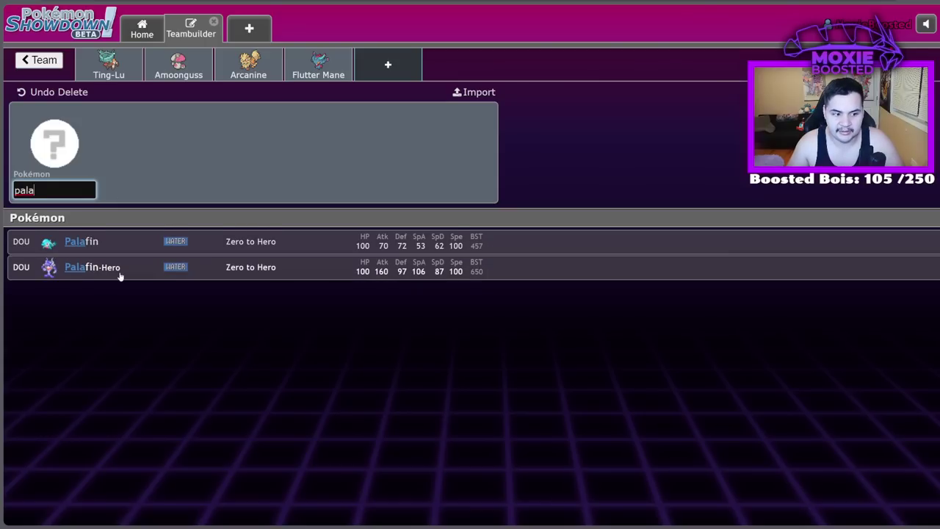
{"action": "left_click", "coordinate": [118, 268]}
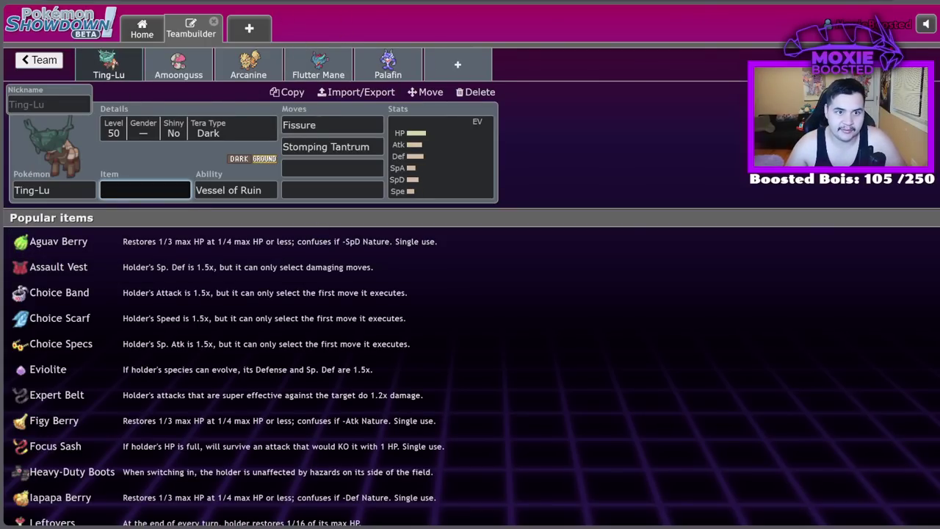
Step: Compare the current team members with the top-cut teams on the Fort Wayne Regionals results page
{"action": "key", "text": "ctrl+Tab"}
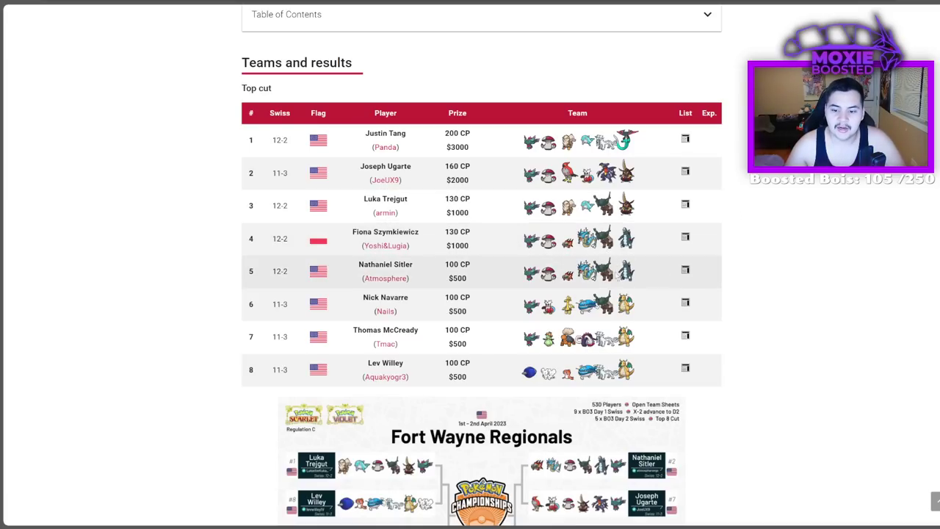
{"action": "key", "text": "ctrl+shift+Tab"}
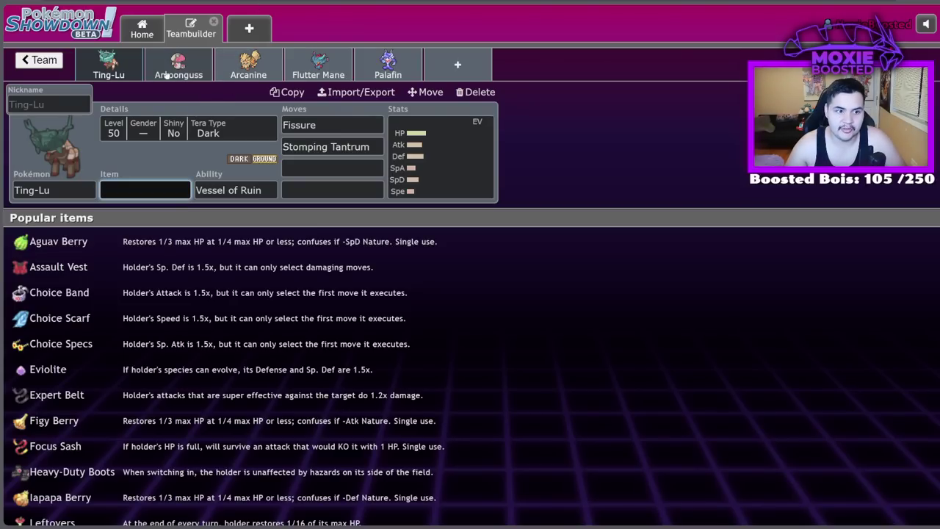
{"action": "key", "text": "ctrl+Tab"}
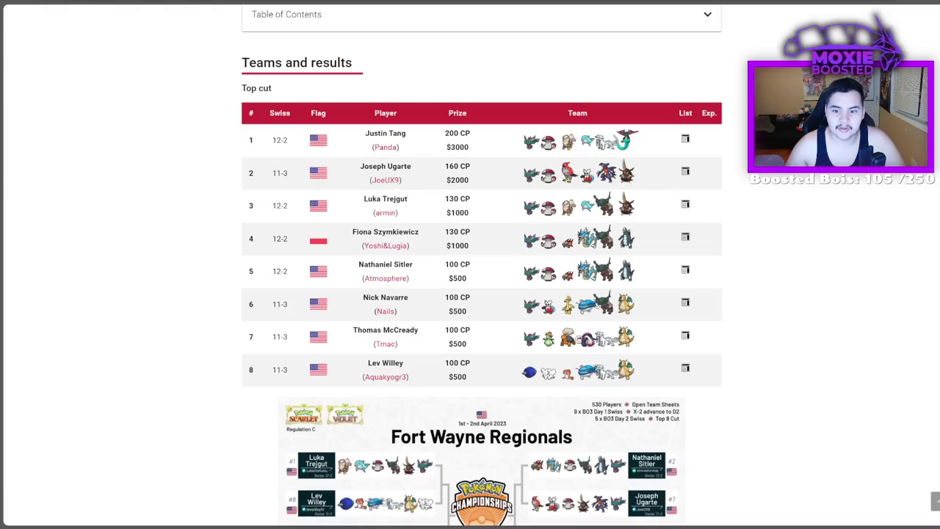
{"action": "key", "text": "ctrl+Tab"}
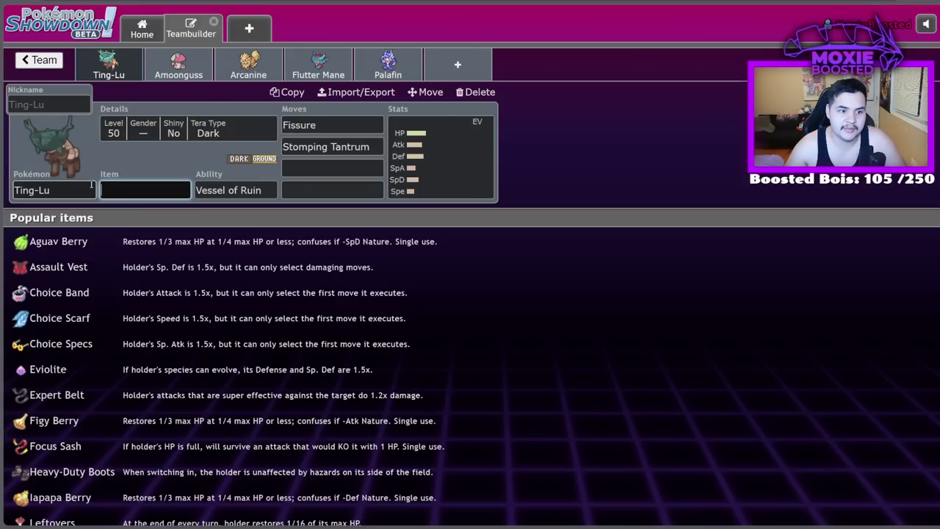
{"action": "left_click", "coordinate": [248, 64]}
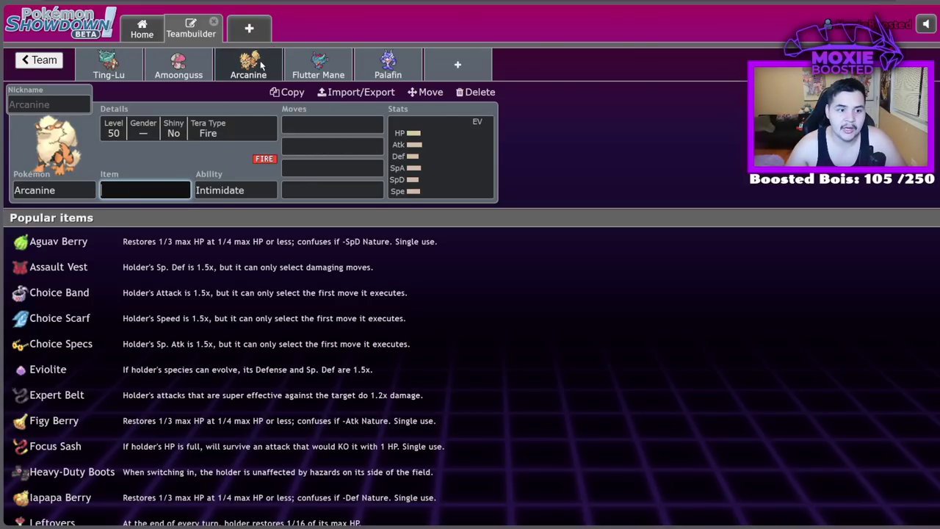
{"action": "left_click", "coordinate": [189, 71]}
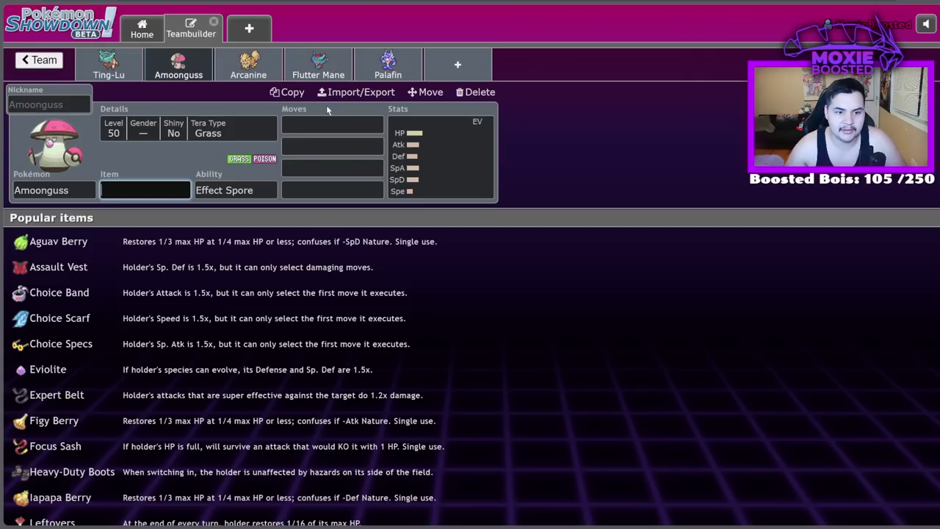
{"action": "left_click", "coordinate": [314, 70]}
{"action": "left_click", "coordinate": [387, 67]}
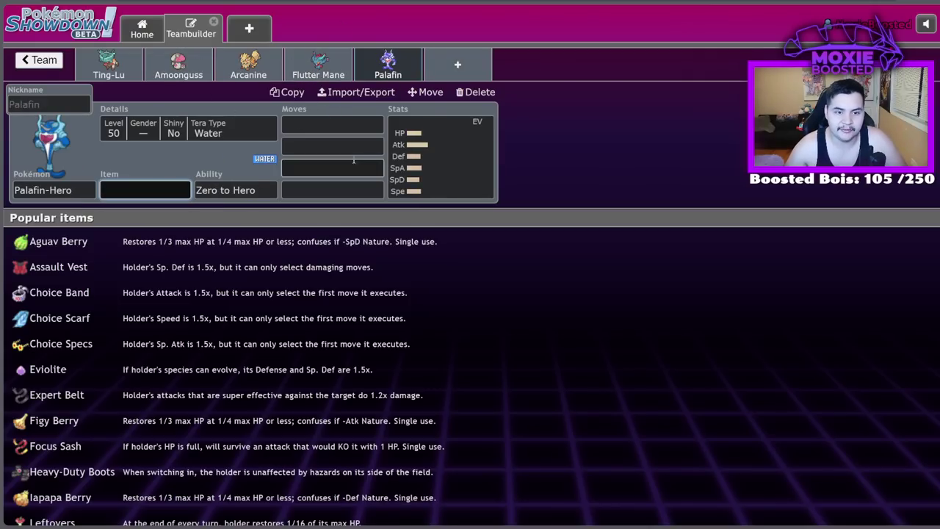
{"action": "left_click", "coordinate": [315, 70]}
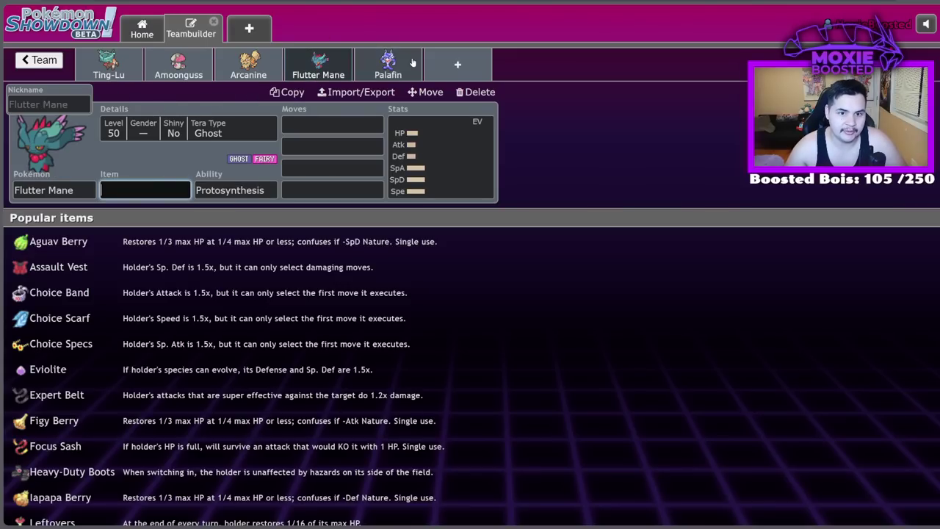
Step: Try Baxcalibur from the Attack-sorted list as the sixth member and delete it again
{"action": "left_click", "coordinate": [455, 71]}
{"action": "left_click", "coordinate": [381, 212]}
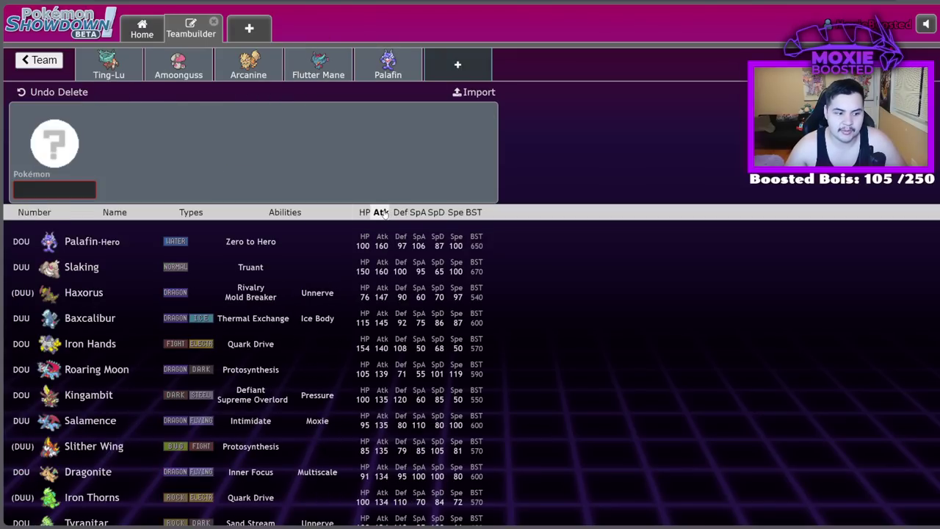
{"action": "left_click", "coordinate": [133, 330]}
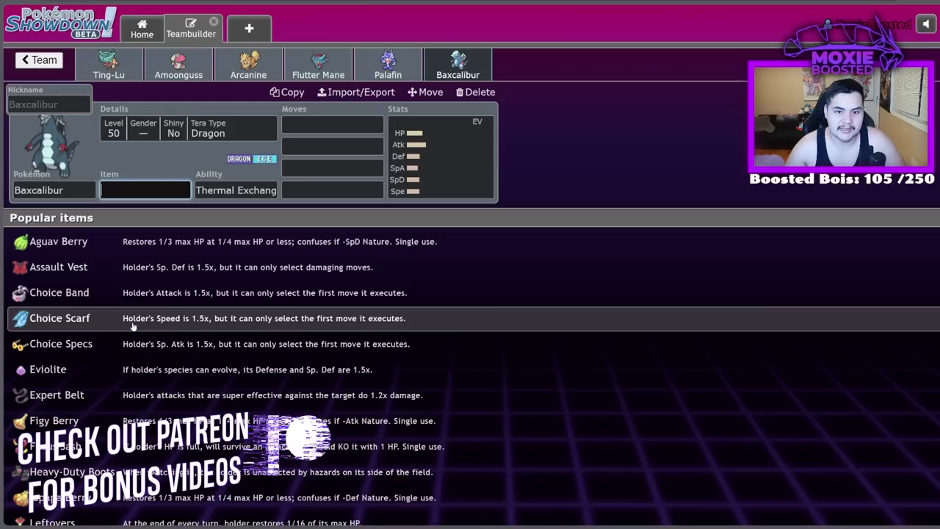
{"action": "left_click", "coordinate": [476, 93]}
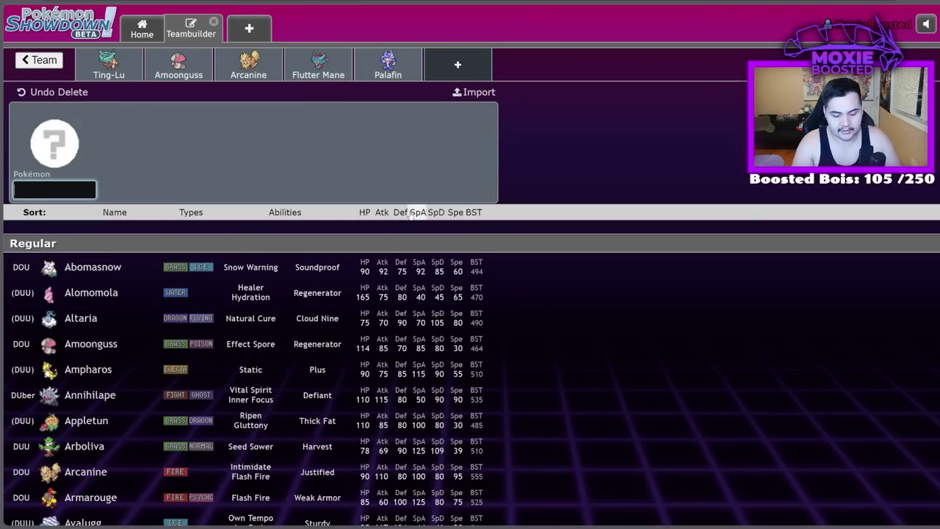
Step: Try Kingambit as the sixth team member and delete it again
{"action": "type", "text": "king"}
{"action": "key", "text": "Return"}
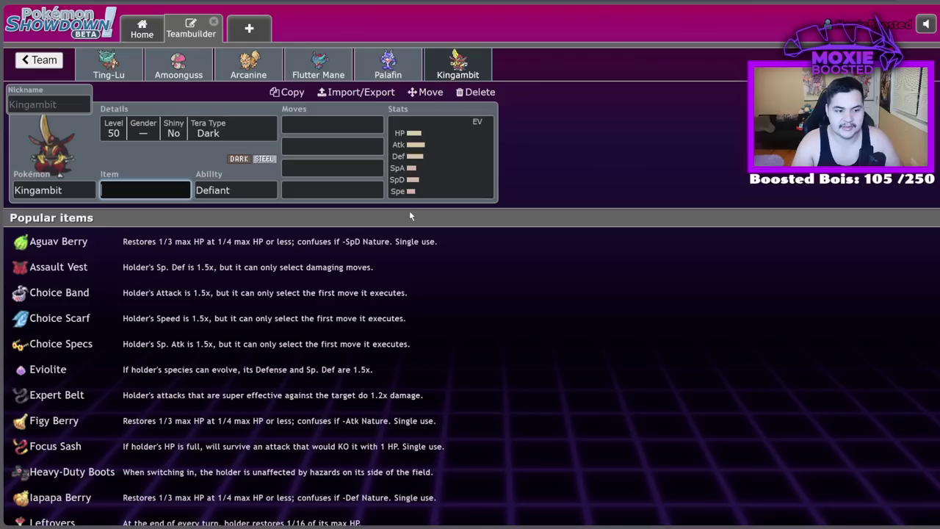
{"action": "left_click", "coordinate": [476, 92]}
Step: Look for a sixth member with the search "drag" and the Attack-sorted list, trying Slither Wing and deleting it again
{"action": "type", "text": "drag"}
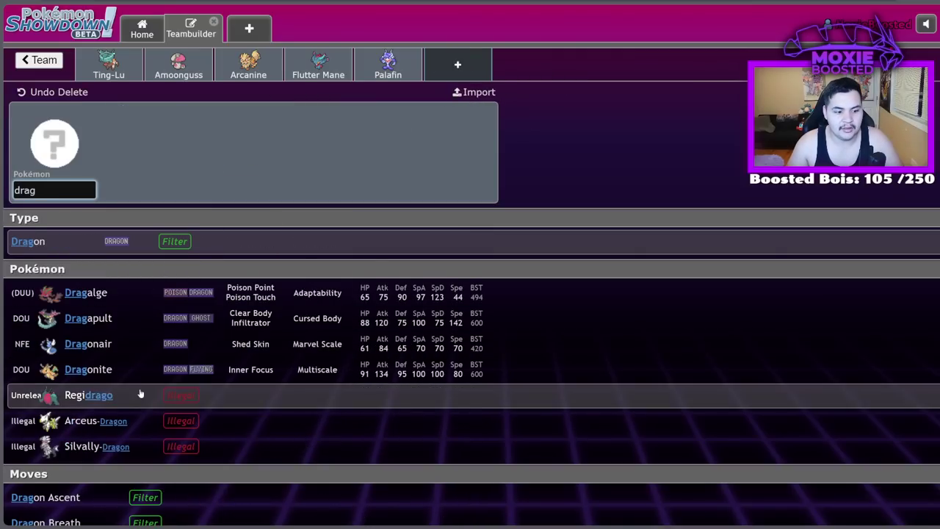
{"action": "double_click", "coordinate": [25, 190]}
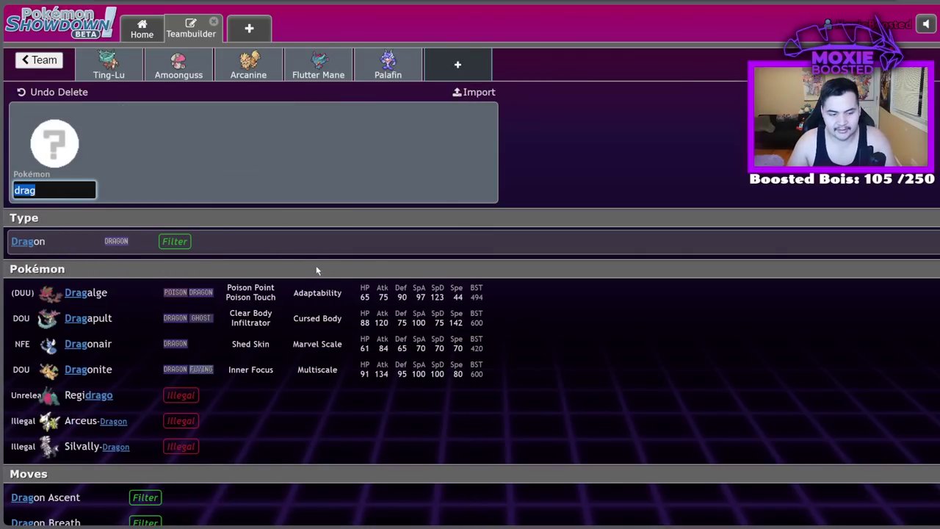
{"action": "key", "text": "BackSpace"}
{"action": "left_click", "coordinate": [380, 212]}
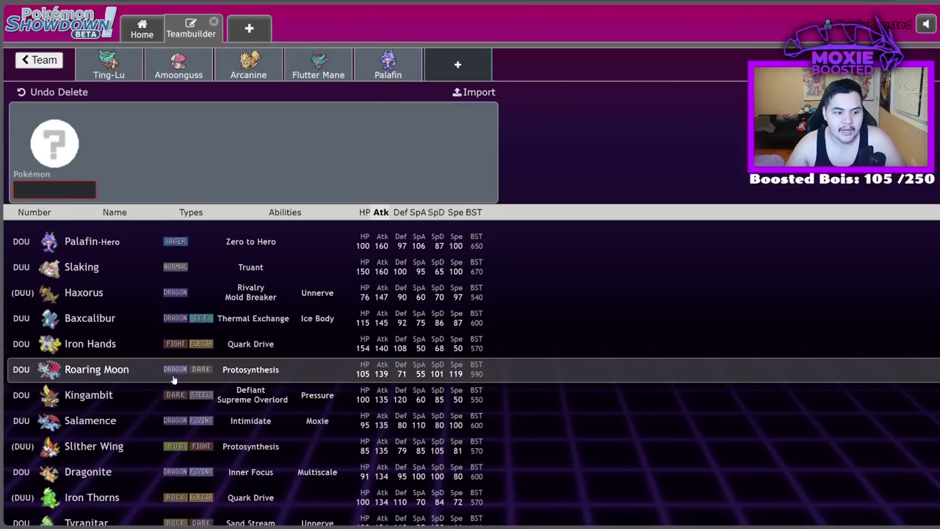
{"action": "scroll", "coordinate": [174, 379], "scroll_direction": "down", "scroll_amount": 1}
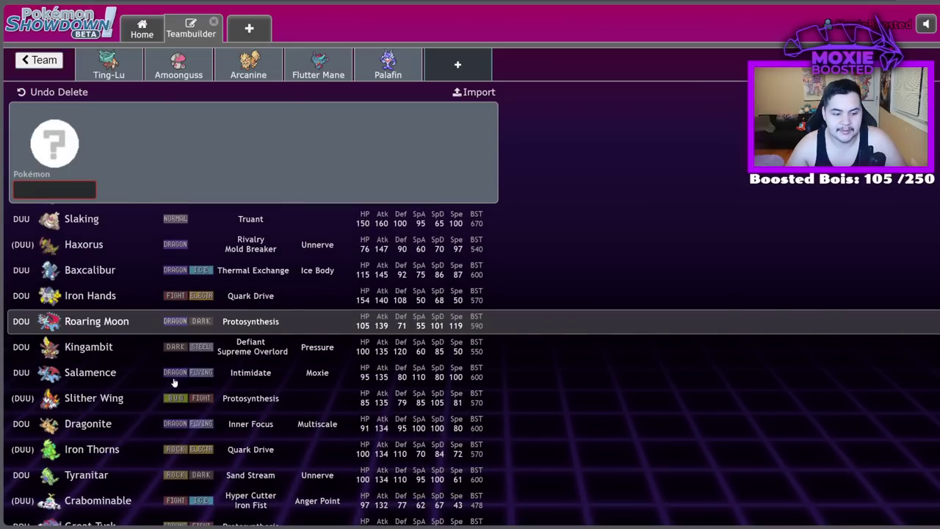
{"action": "scroll", "coordinate": [117, 440], "scroll_direction": "down", "scroll_amount": 2}
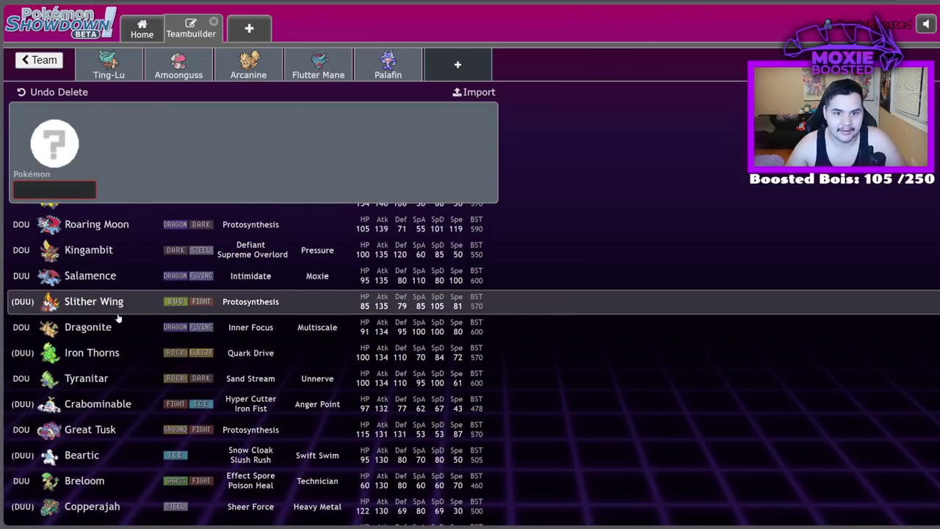
{"action": "left_click", "coordinate": [117, 313]}
{"action": "left_click", "coordinate": [473, 92]}
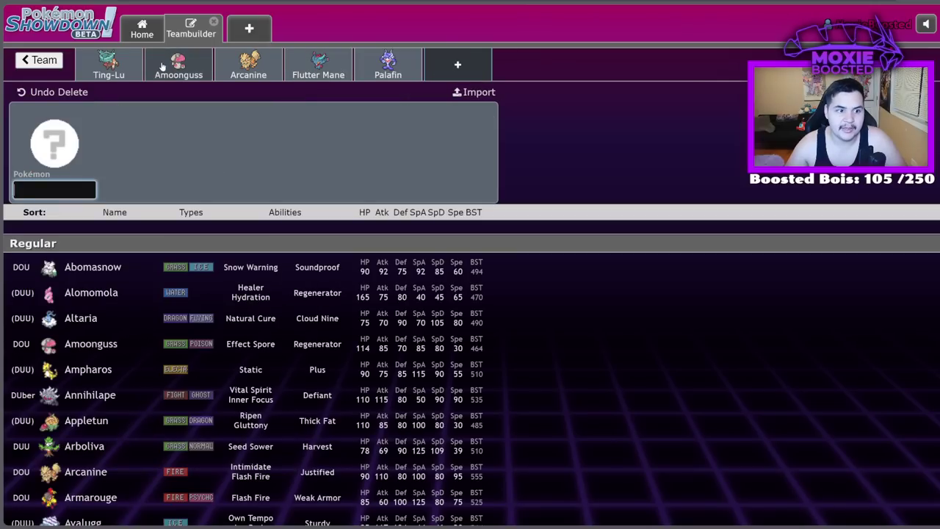
Step: Review Ting-Lu, Arcanine and Flutter Mane, and examine the available moves for Ting-Lu's third move slot
{"action": "left_click", "coordinate": [109, 64]}
{"action": "left_click", "coordinate": [248, 64]}
{"action": "left_click", "coordinate": [318, 64]}
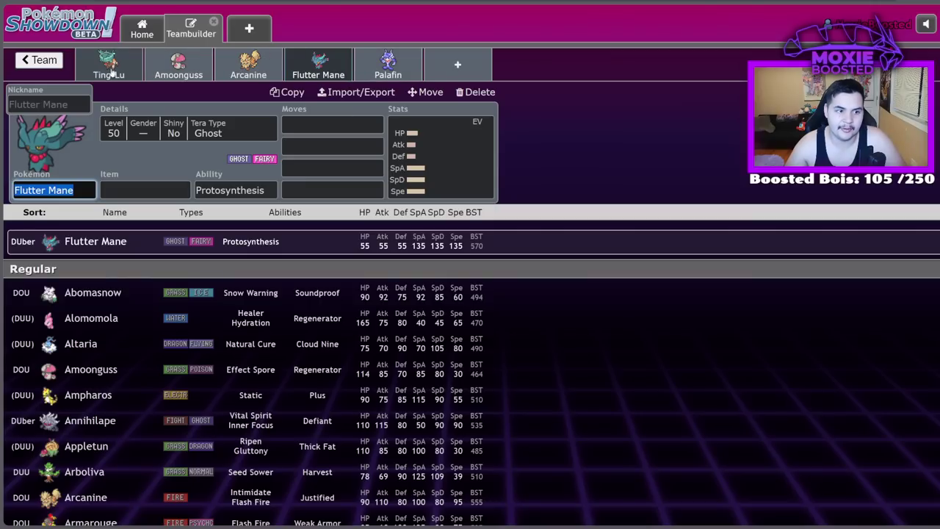
{"action": "left_click", "coordinate": [102, 69]}
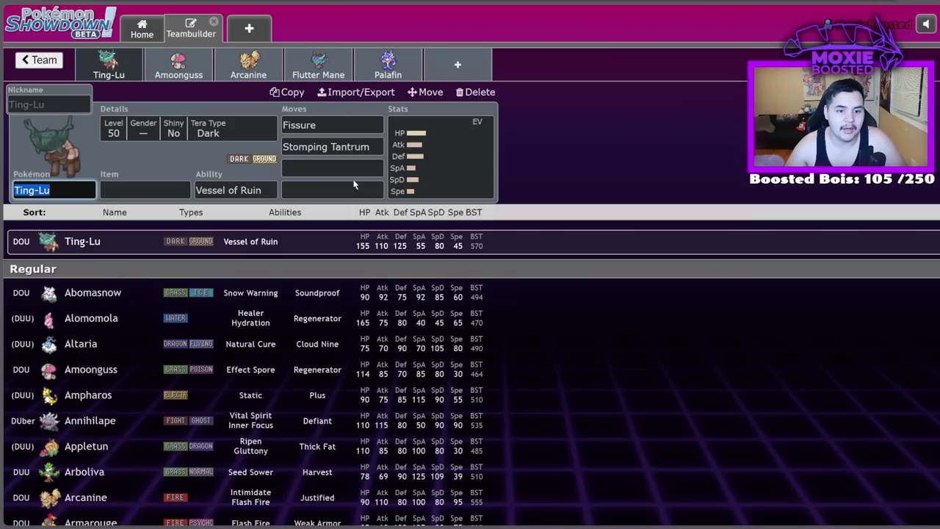
{"action": "left_click", "coordinate": [475, 139]}
{"action": "left_click", "coordinate": [332, 167]}
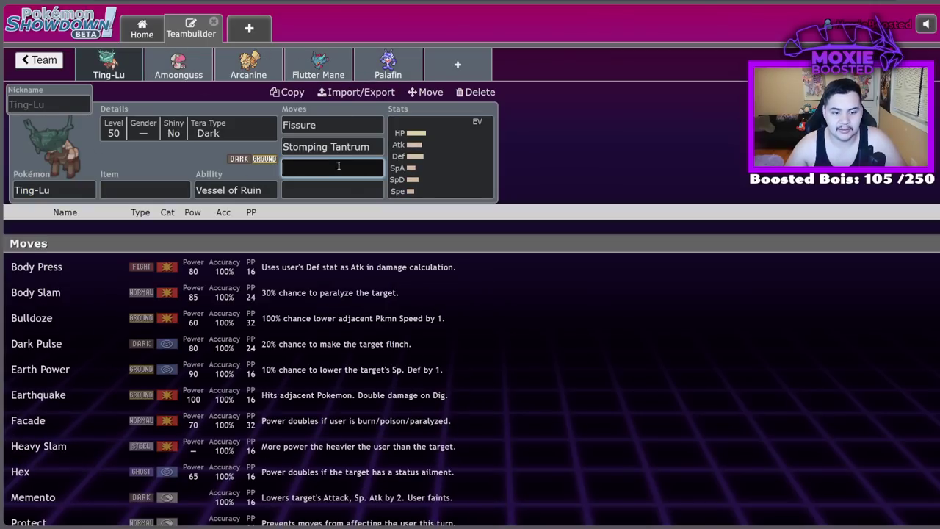
{"action": "scroll", "coordinate": [166, 353], "scroll_direction": "down", "scroll_amount": 2}
{"action": "scroll", "coordinate": [166, 354], "scroll_direction": "up", "scroll_amount": 3}
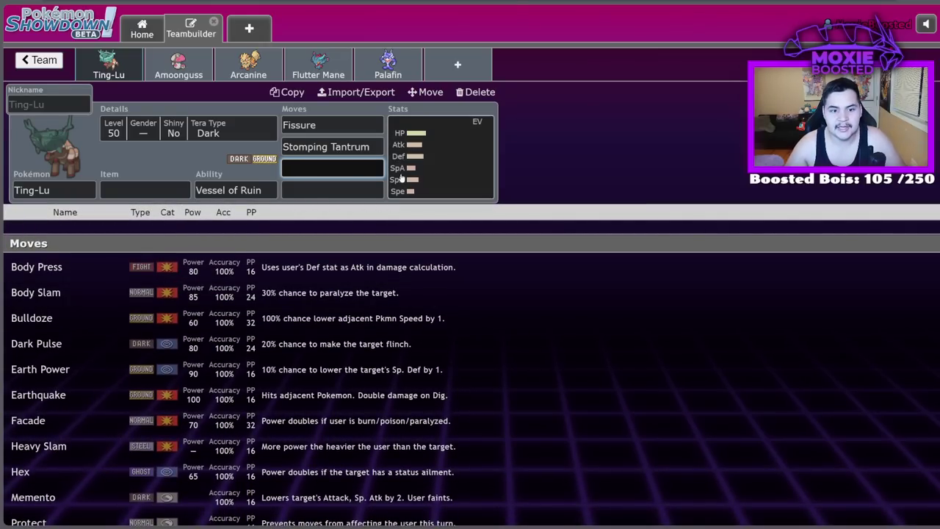
{"action": "scroll", "coordinate": [173, 180], "scroll_direction": "down", "scroll_amount": 5}
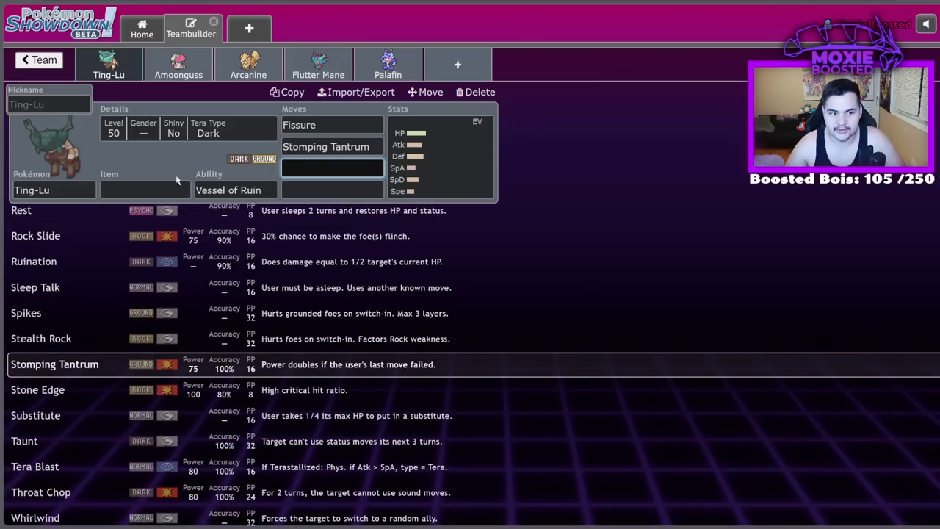
Step: Give Ting-Lu the Assault Vest as its held item
{"action": "left_click", "coordinate": [158, 191]}
{"action": "type", "text": "ass"}
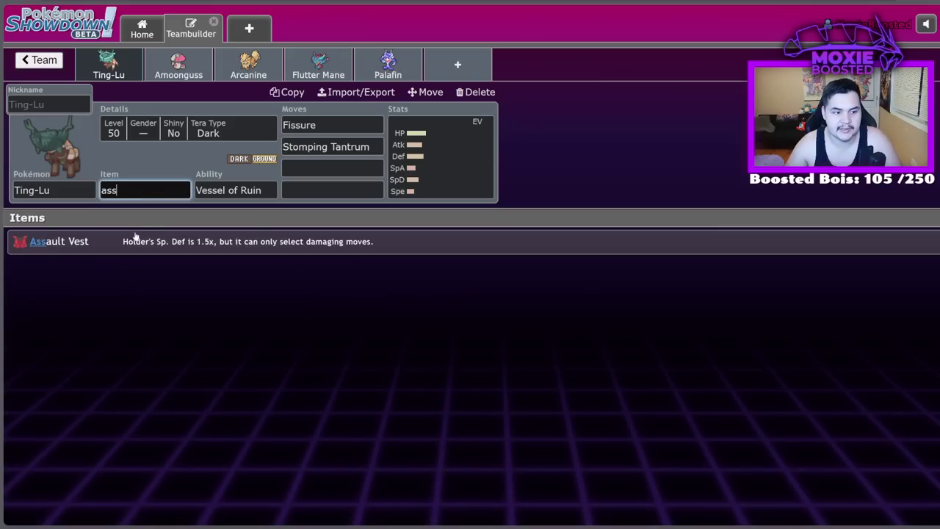
{"action": "key", "text": "Return"}
{"action": "left_click", "coordinate": [409, 183]}
Step: Look up Snarl and Heavy Slam for Ting-Lu's third move and clear the slot again
{"action": "left_click", "coordinate": [317, 174]}
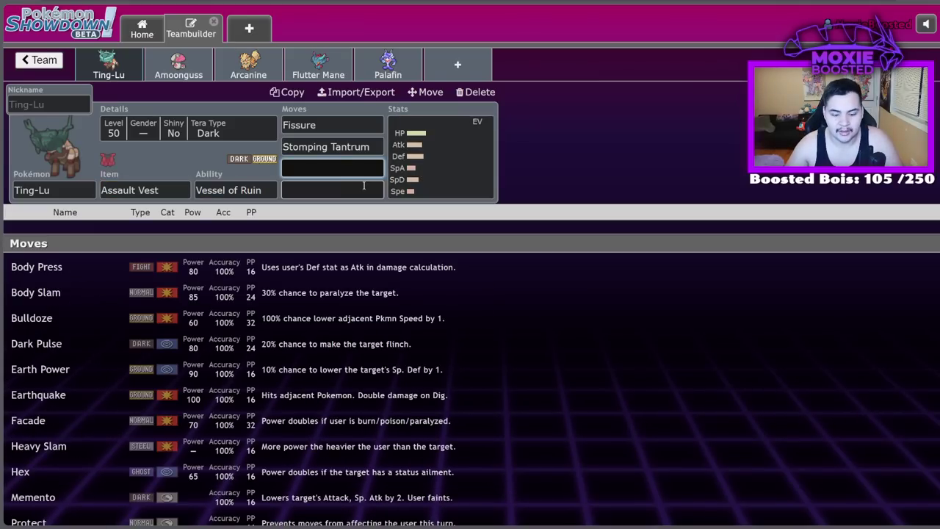
{"action": "type", "text": "sna"}
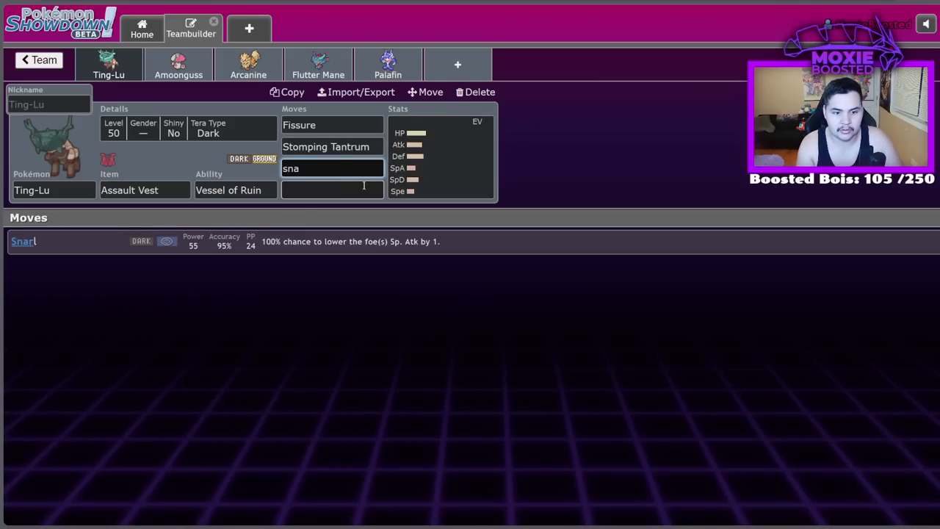
{"action": "key", "text": "BackSpace"}
{"action": "key", "text": "BackSpace"}
{"action": "type", "text": "heav"}
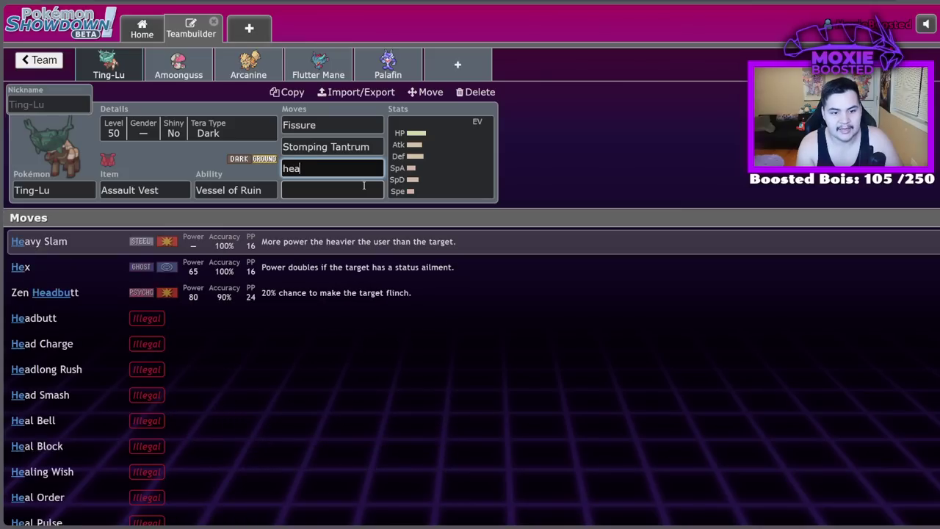
{"action": "key", "text": "BackSpace"}
{"action": "key", "text": "BackSpace"}
{"action": "key", "text": "BackSpace"}
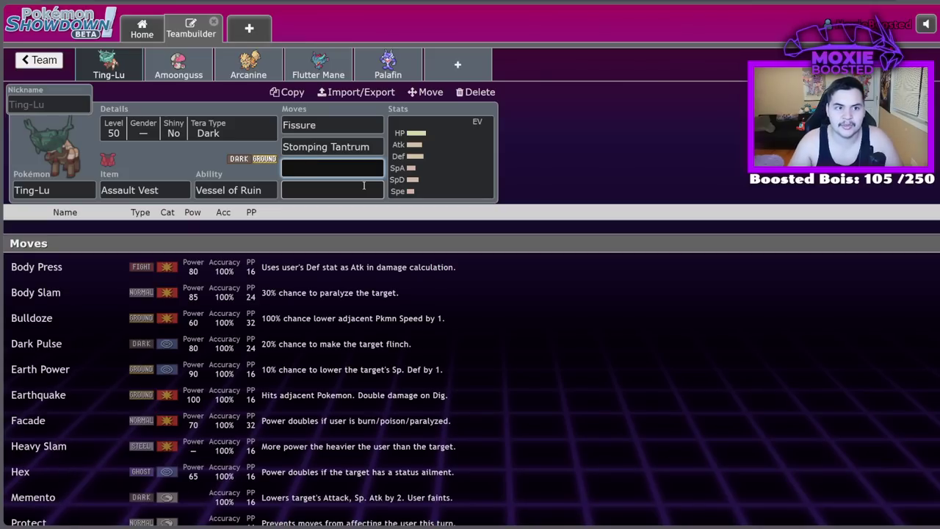
Step: Switch to Pikalytics and look up Ting-Lu's usage data in the Pokedex for VGC 2023 Regulation Set C
{"action": "left_click", "coordinate": [318, 66]}
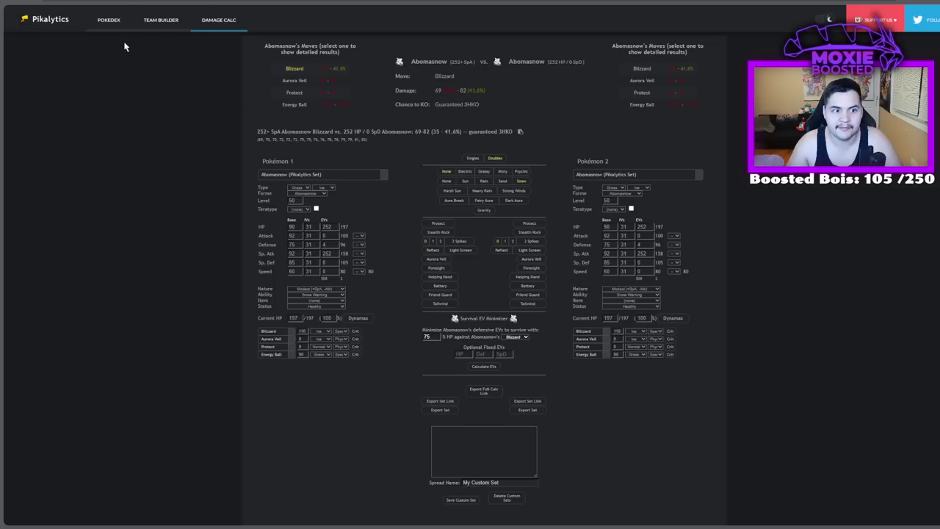
{"action": "left_click", "coordinate": [108, 20]}
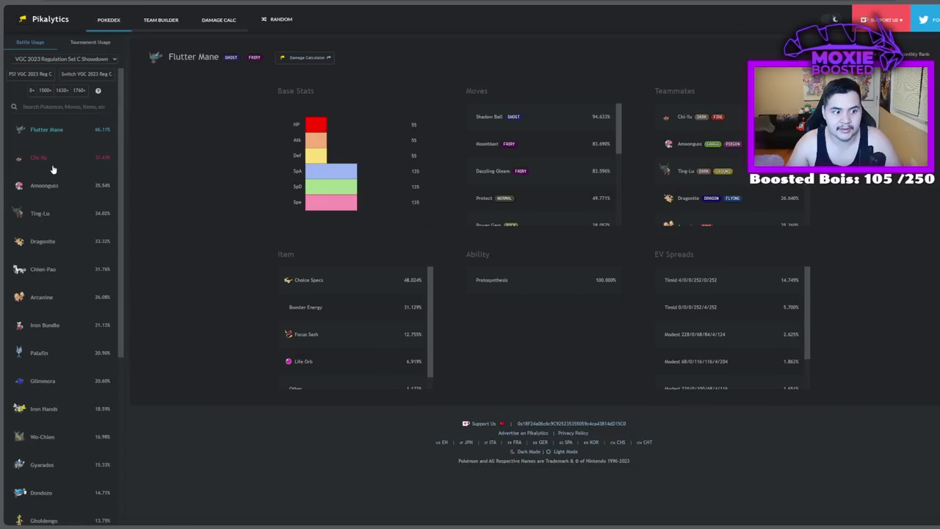
{"action": "scroll", "coordinate": [59, 304], "scroll_direction": "down", "scroll_amount": 3}
{"action": "scroll", "coordinate": [59, 304], "scroll_direction": "up", "scroll_amount": 3}
{"action": "left_click", "coordinate": [52, 214]}
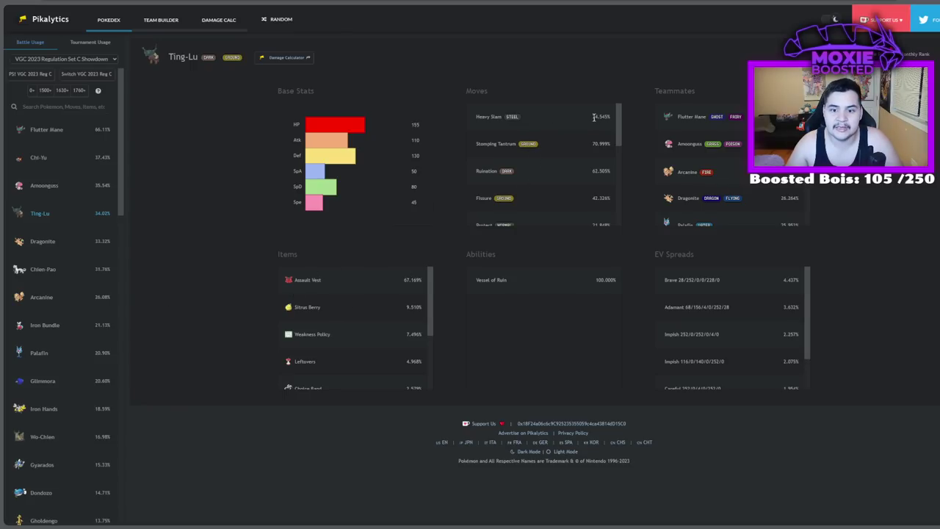
Step: Examine Ting-Lu's move usage list, including Fissure and Protect
{"action": "scroll", "coordinate": [574, 144], "scroll_direction": "down", "scroll_amount": 1}
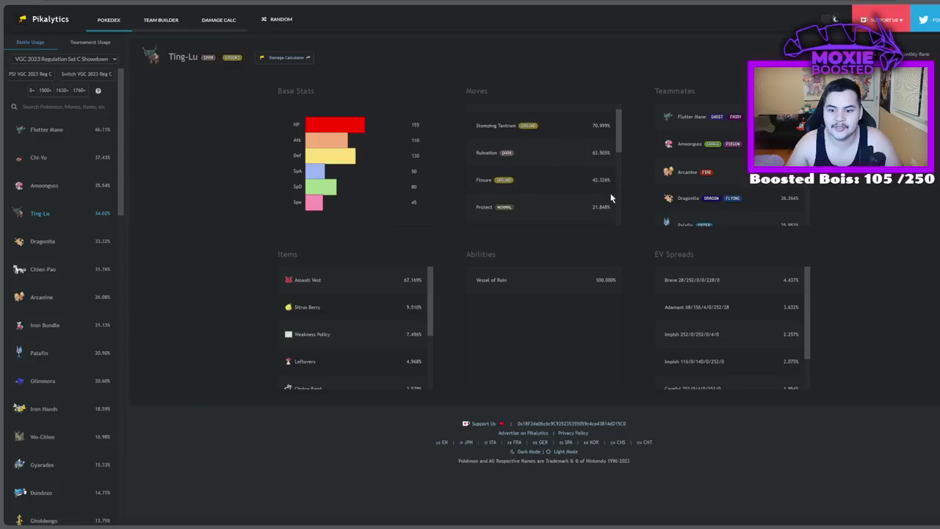
{"action": "left_click_drag", "start_coordinate": [590, 179], "coordinate": [608, 206]}
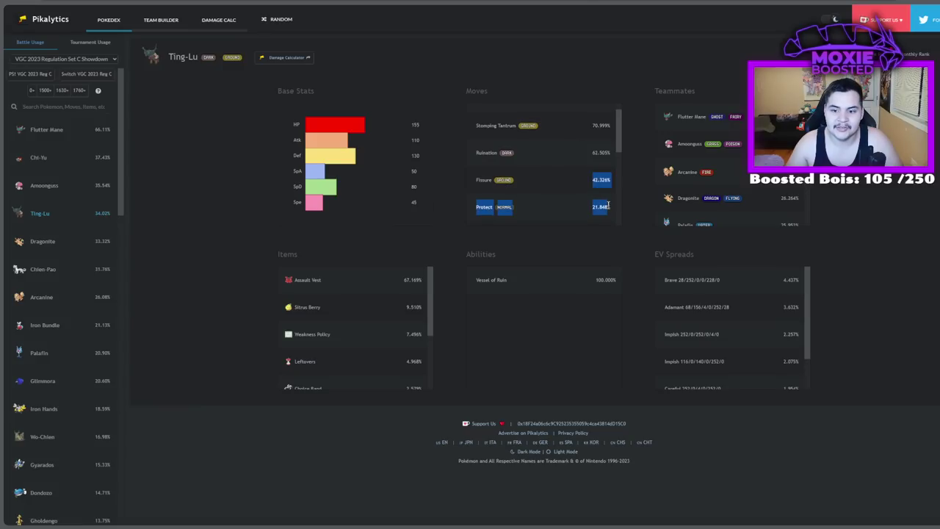
{"action": "left_click", "coordinate": [623, 249]}
{"action": "scroll", "coordinate": [596, 210], "scroll_direction": "up", "scroll_amount": 1}
Step: Switch back to Pokémon Showdown and give Ting-Lu Ruination as its third move
{"action": "key", "text": "alt+Tab"}
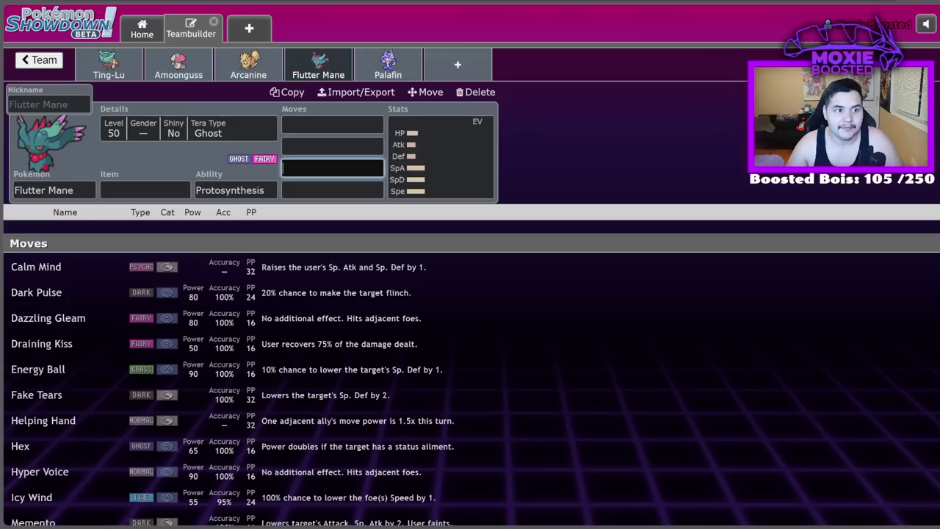
{"action": "left_click", "coordinate": [109, 64]}
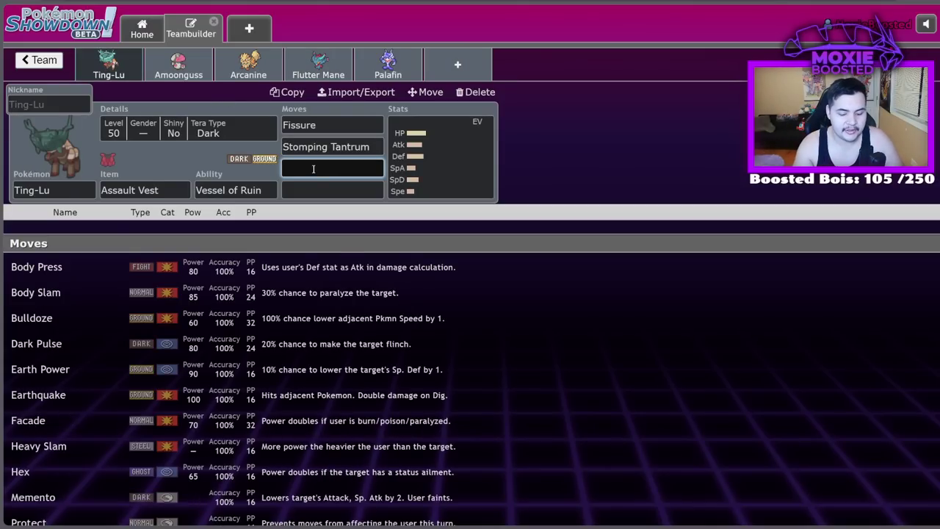
{"action": "type", "text": "ruinat"}
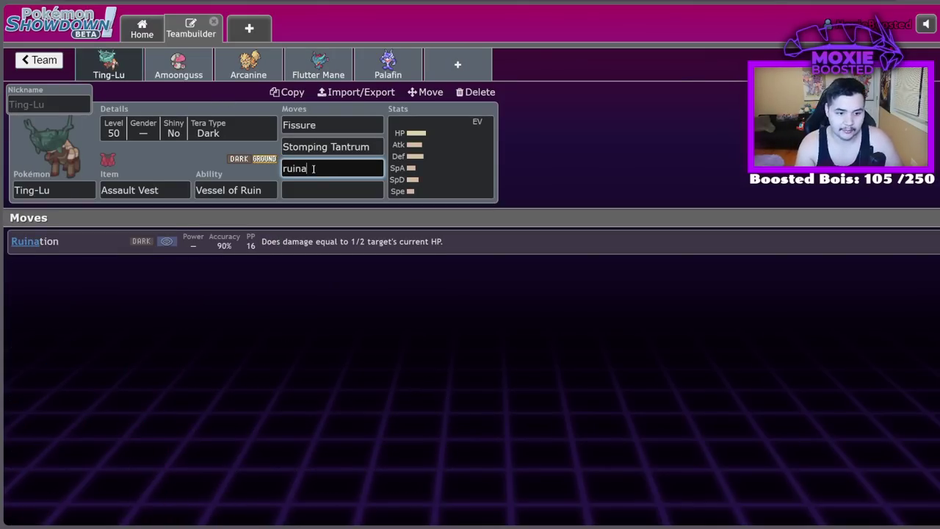
{"action": "key", "text": "Return"}
{"action": "left_click", "coordinate": [312, 168]}
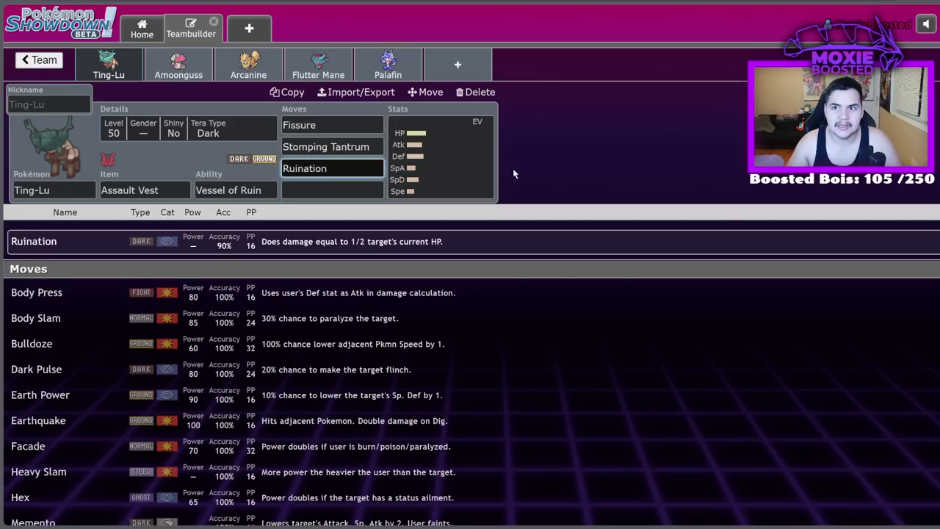
Step: Add Tapu Bulu as the sixth team member and give it Natural Gift as its first move
{"action": "left_click", "coordinate": [453, 68]}
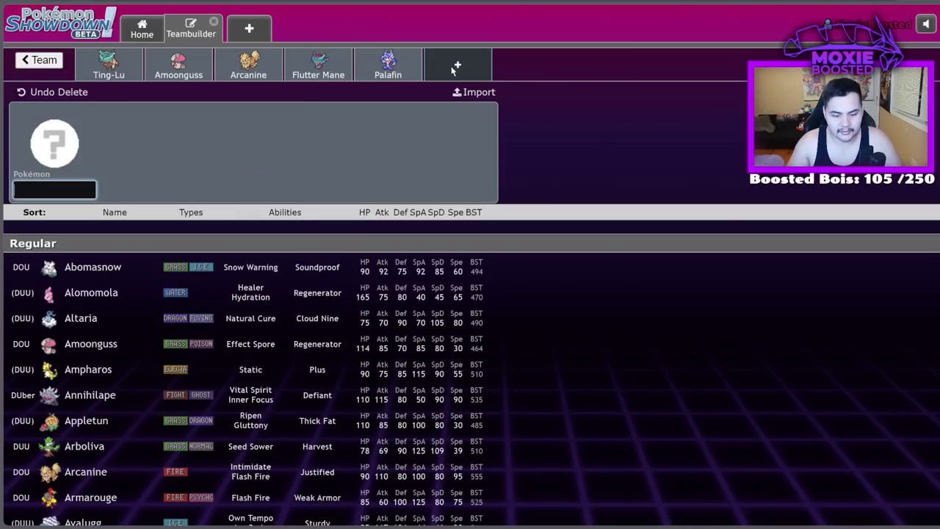
{"action": "type", "text": "tap"}
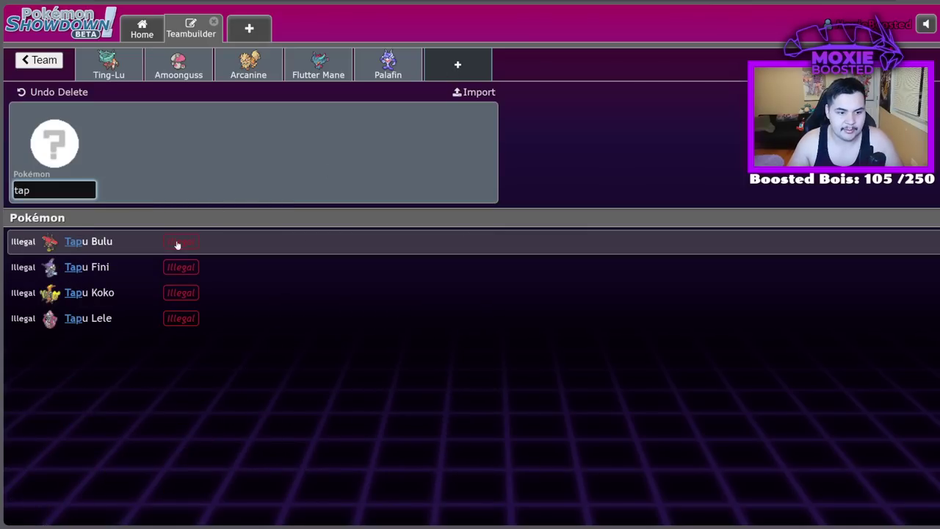
{"action": "left_click", "coordinate": [181, 241]}
{"action": "left_click", "coordinate": [345, 126]}
{"action": "type", "text": "na"}
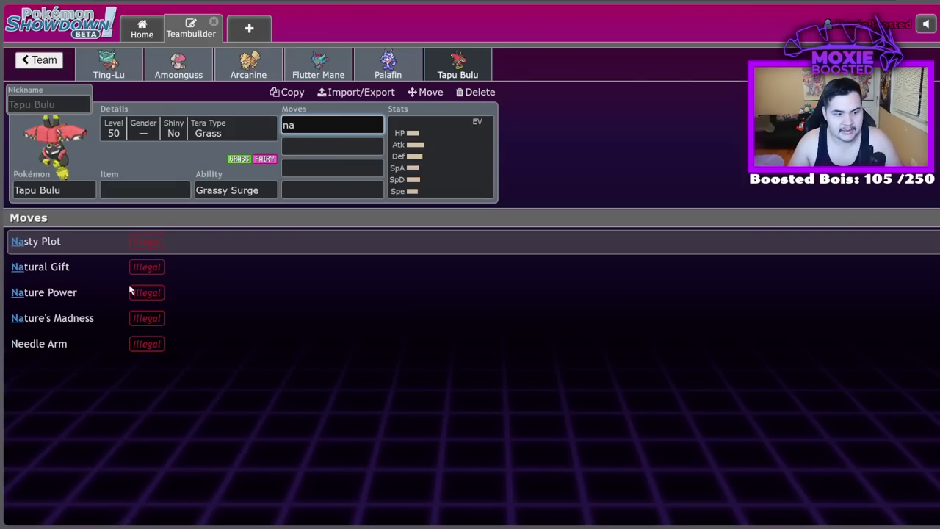
{"action": "left_click", "coordinate": [110, 266]}
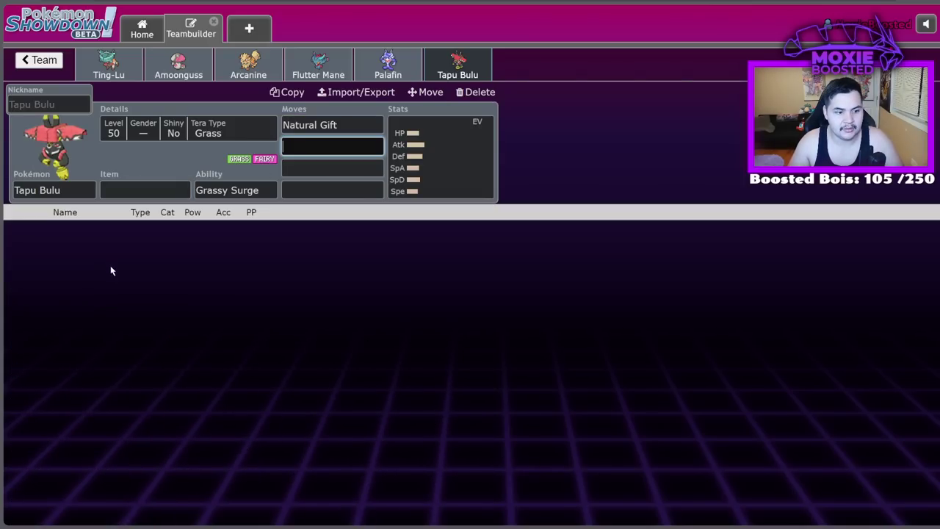
Step: Change the team's format to National Dex
{"action": "left_click", "coordinate": [39, 60]}
{"action": "left_click", "coordinate": [120, 129]}
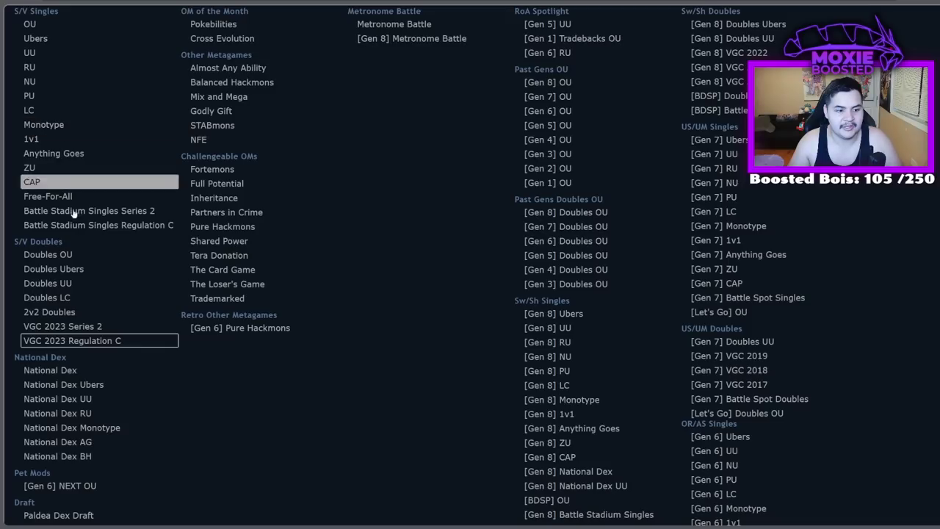
{"action": "left_click", "coordinate": [83, 370]}
Step: Look up Nature's Madness for Tapu Bulu's first move, and delete Tapu Bulu from the team
{"action": "scroll", "coordinate": [357, 419], "scroll_direction": "down", "scroll_amount": 5}
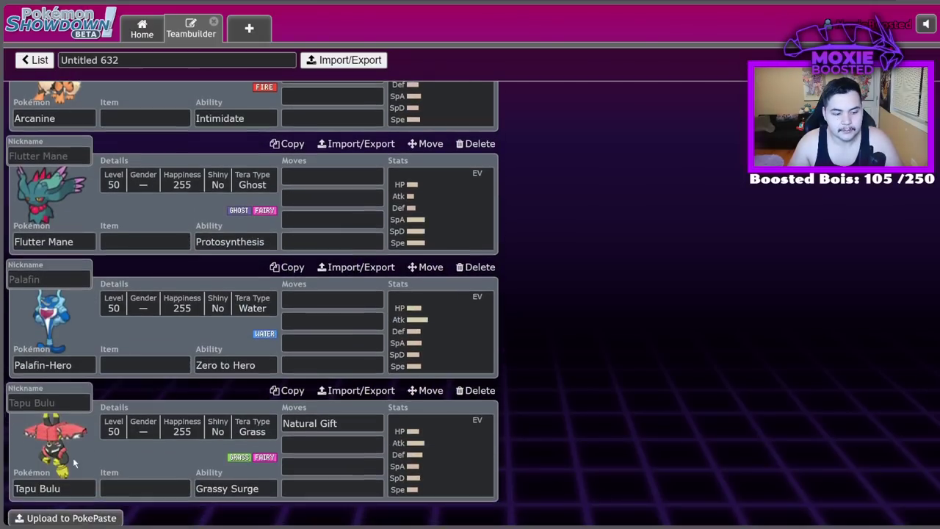
{"action": "left_click", "coordinate": [358, 418]}
{"action": "type", "text": "natur"}
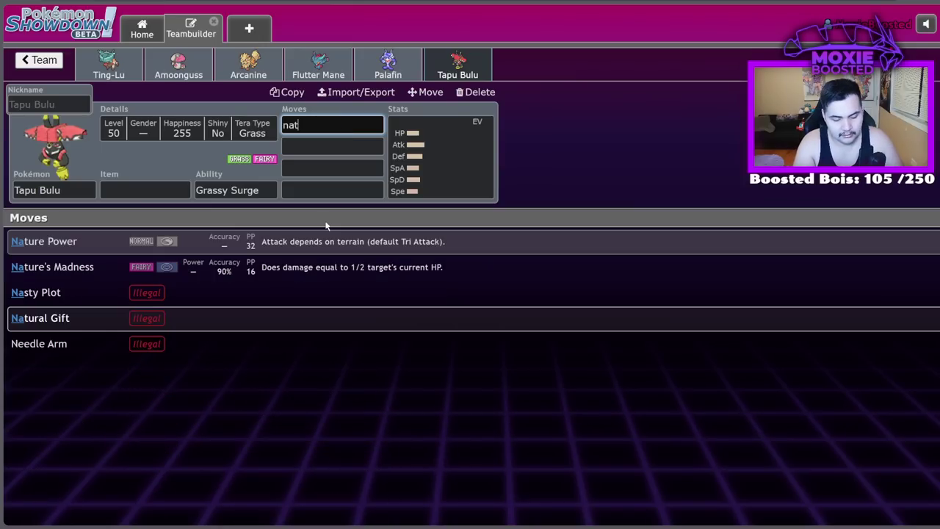
{"action": "left_click", "coordinate": [481, 92]}
Step: Review Ting-Lu's third and fourth move slots, and look over Amoonguss, Arcanine, Flutter Mane and Palafin
{"action": "left_click", "coordinate": [125, 69]}
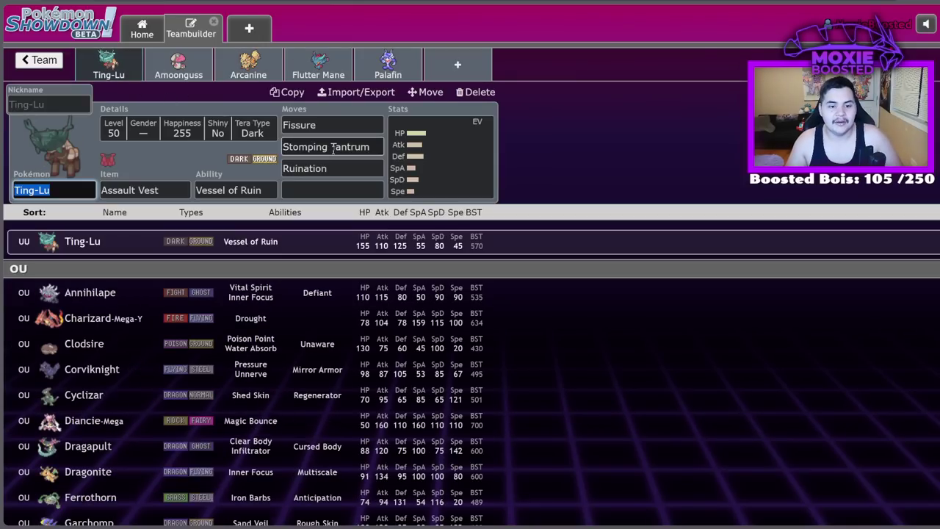
{"action": "left_click", "coordinate": [324, 190]}
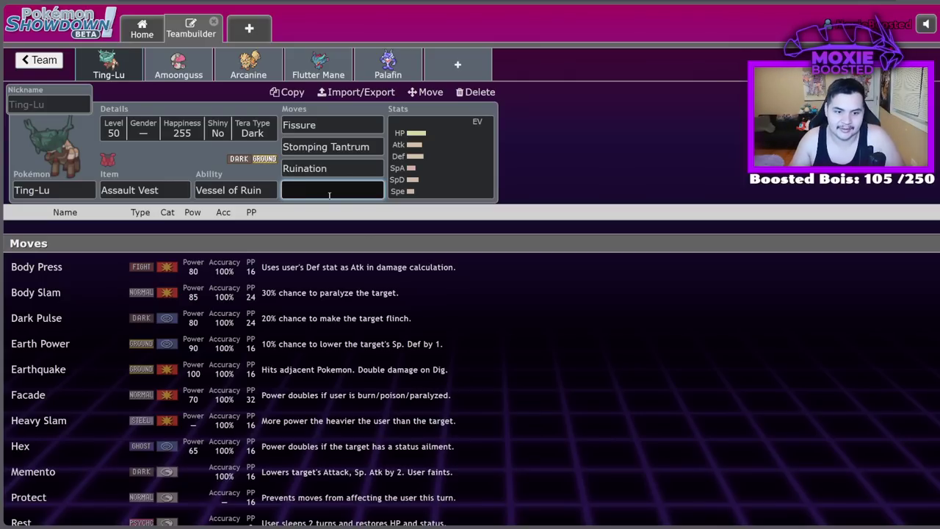
{"action": "left_click", "coordinate": [327, 168]}
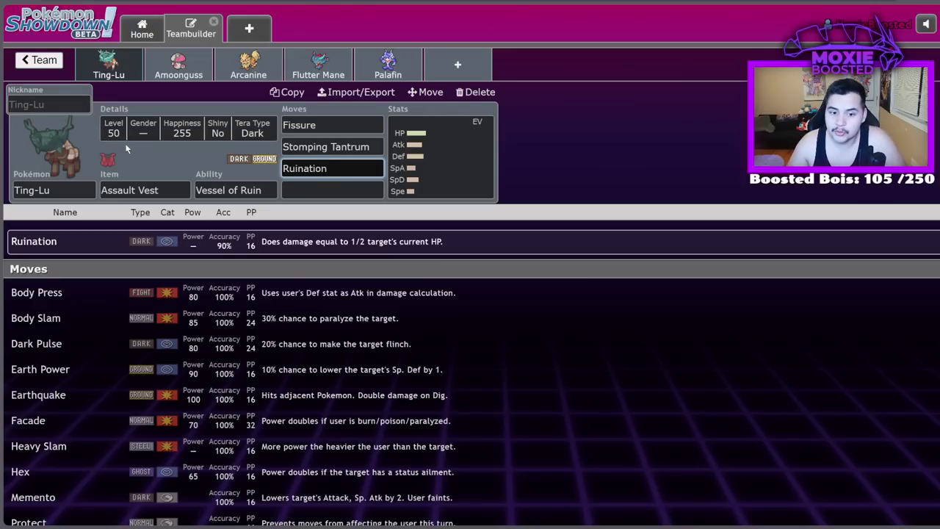
{"action": "left_click", "coordinate": [163, 67]}
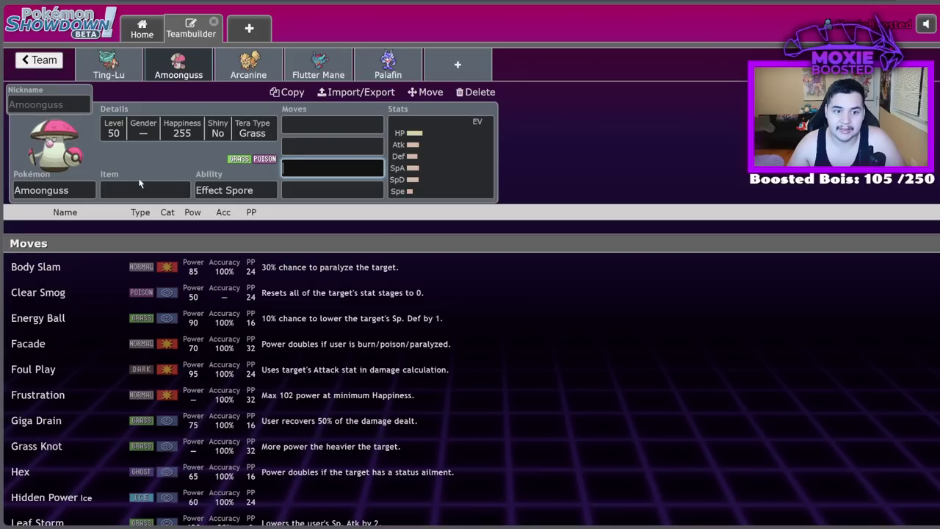
{"action": "left_click", "coordinate": [254, 52]}
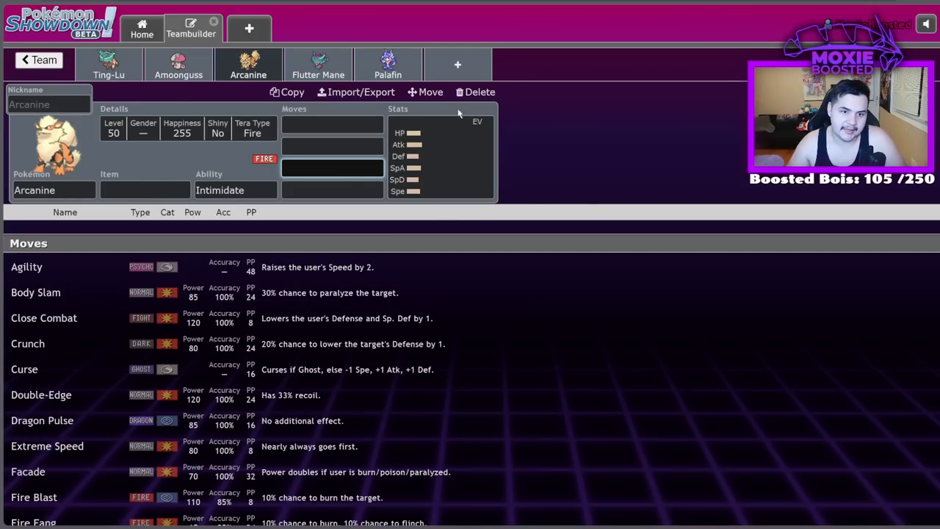
{"action": "left_click", "coordinate": [315, 74]}
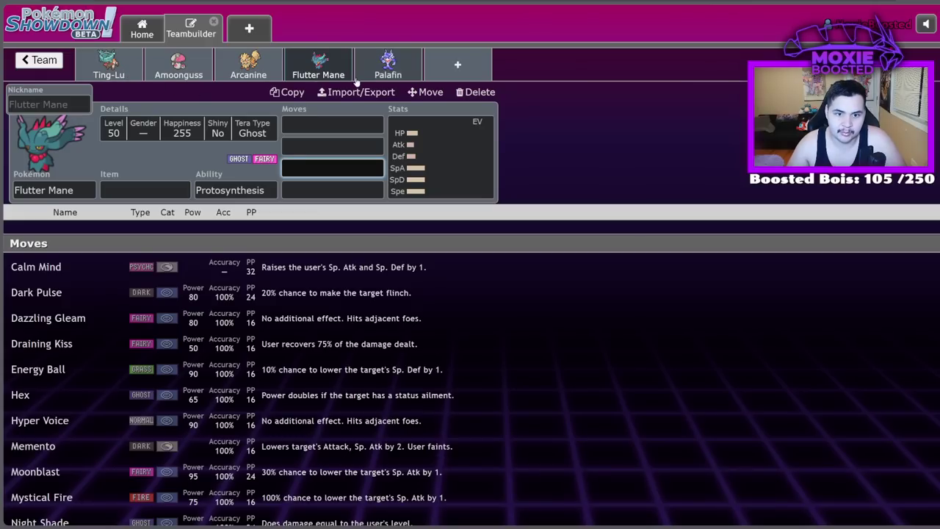
{"action": "left_click", "coordinate": [351, 75]}
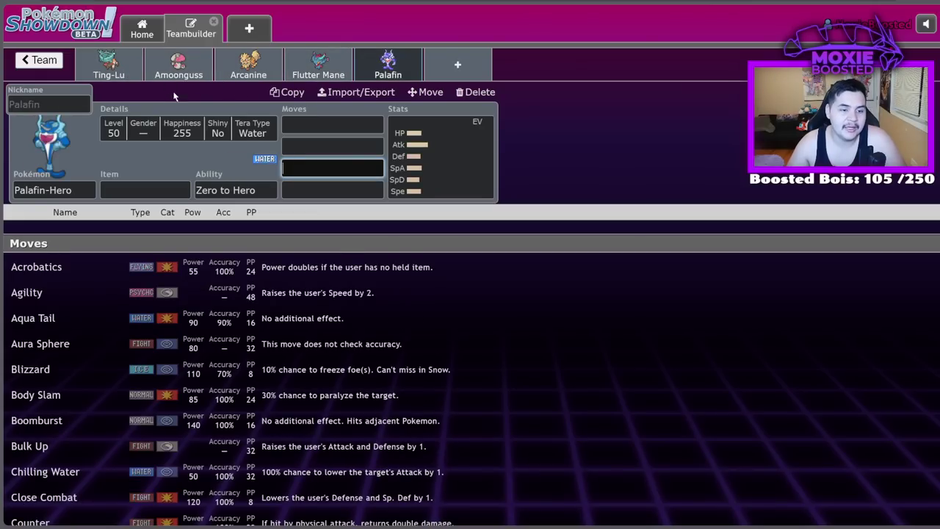
{"action": "left_click", "coordinate": [96, 66]}
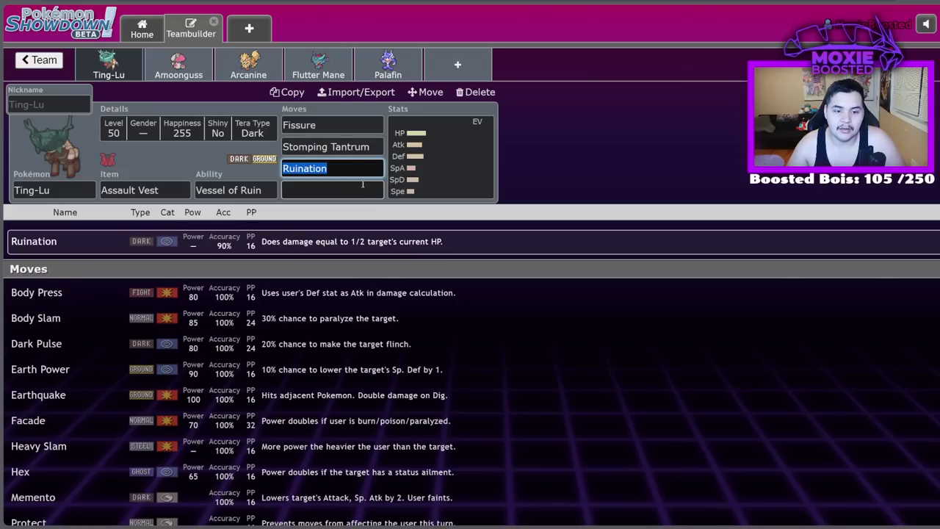
Step: Add Dondozo as the sixth team member and open its EV spread
{"action": "left_click", "coordinate": [478, 66]}
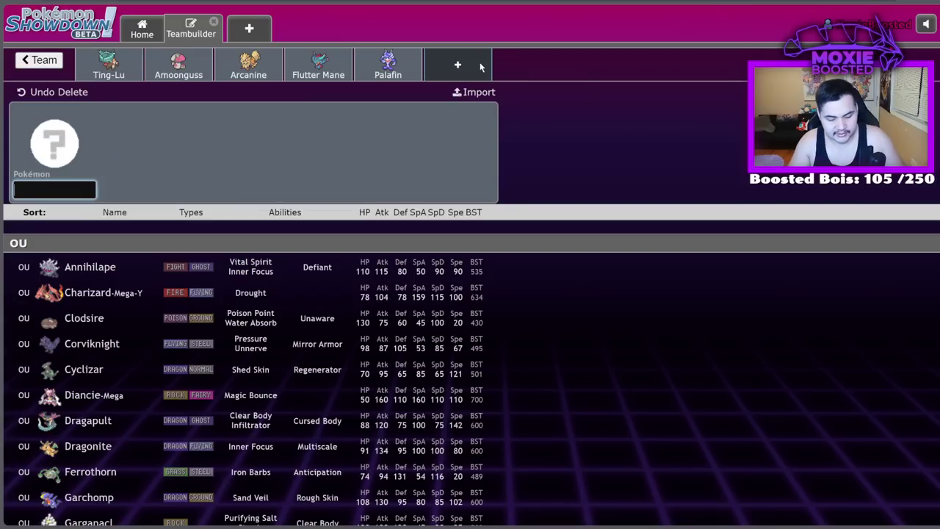
{"action": "type", "text": "dond"}
{"action": "key", "text": "Return"}
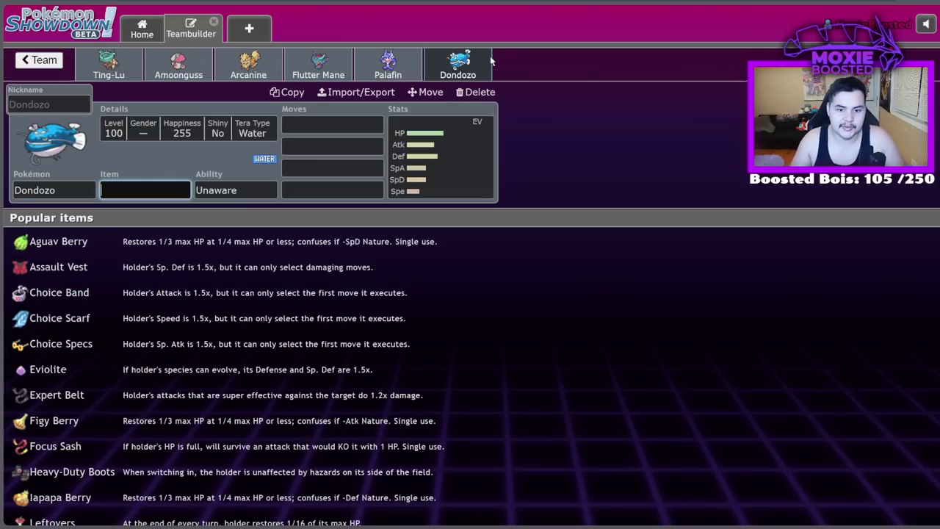
{"action": "left_click", "coordinate": [457, 183]}
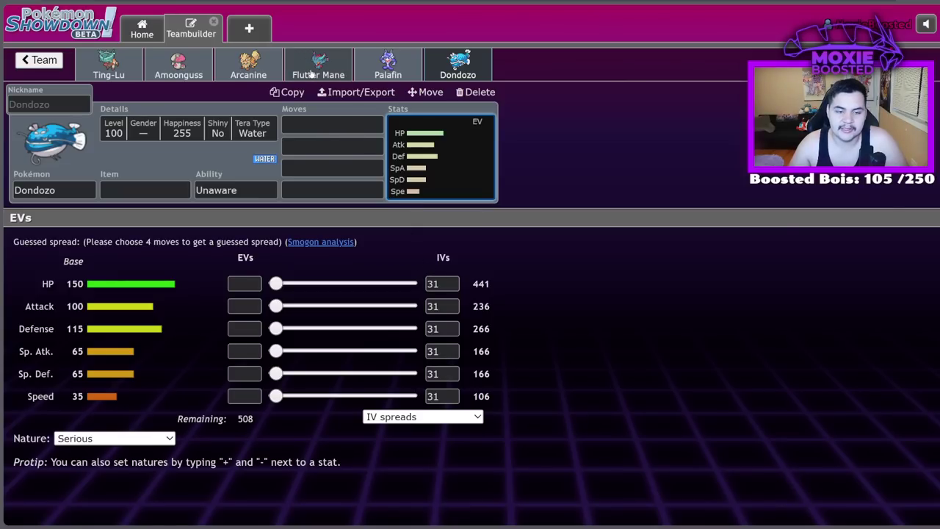
Step: Set the team's format back to VGC 2023 Regulation C and reopen Dondozo's set
{"action": "left_click", "coordinate": [18, 66]}
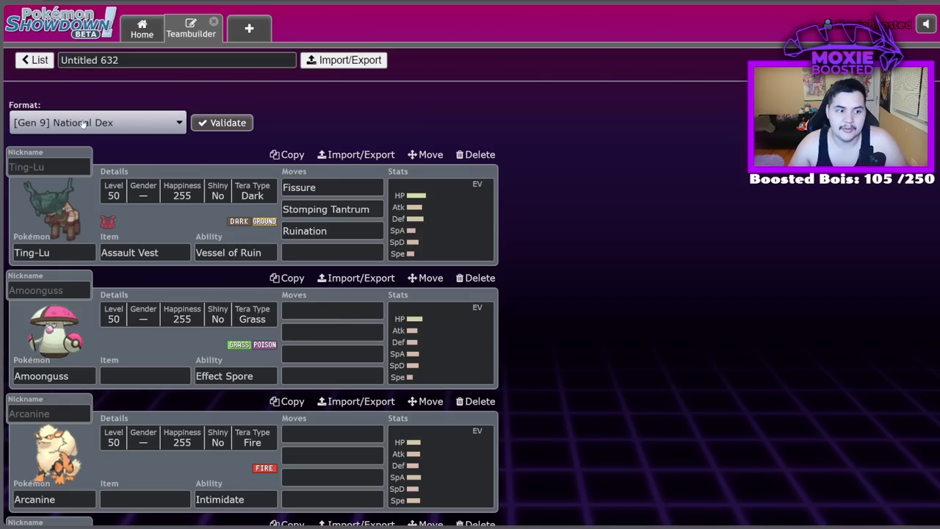
{"action": "left_click", "coordinate": [95, 122]}
{"action": "left_click", "coordinate": [116, 336]}
{"action": "scroll", "coordinate": [441, 336], "scroll_direction": "down", "scroll_amount": 5}
{"action": "left_click", "coordinate": [444, 423]}
{"action": "left_click", "coordinate": [352, 74]}
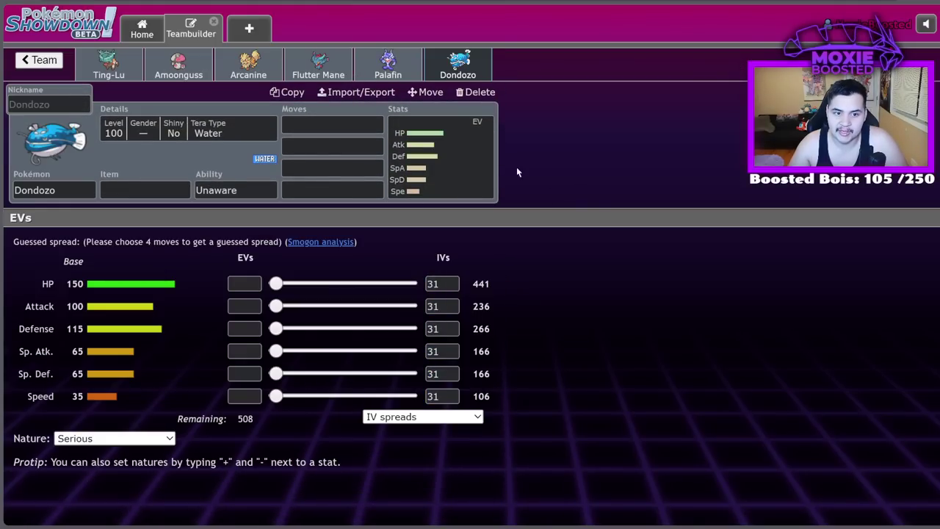
Step: Revisit Ting-Lu's third move and Flutter Mane, and delete Dondozo from the team
{"action": "left_click", "coordinate": [117, 67]}
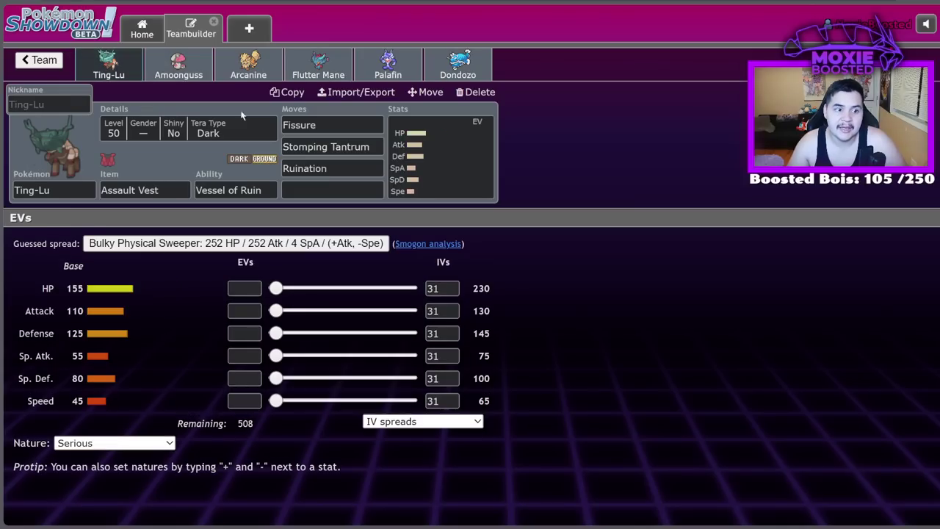
{"action": "left_click", "coordinate": [358, 168]}
{"action": "left_click", "coordinate": [331, 77]}
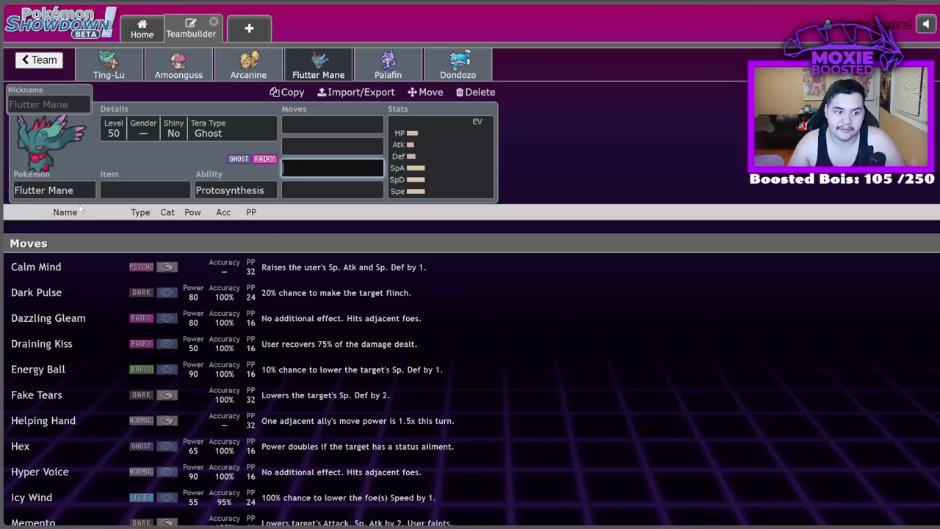
{"action": "left_click", "coordinate": [476, 72]}
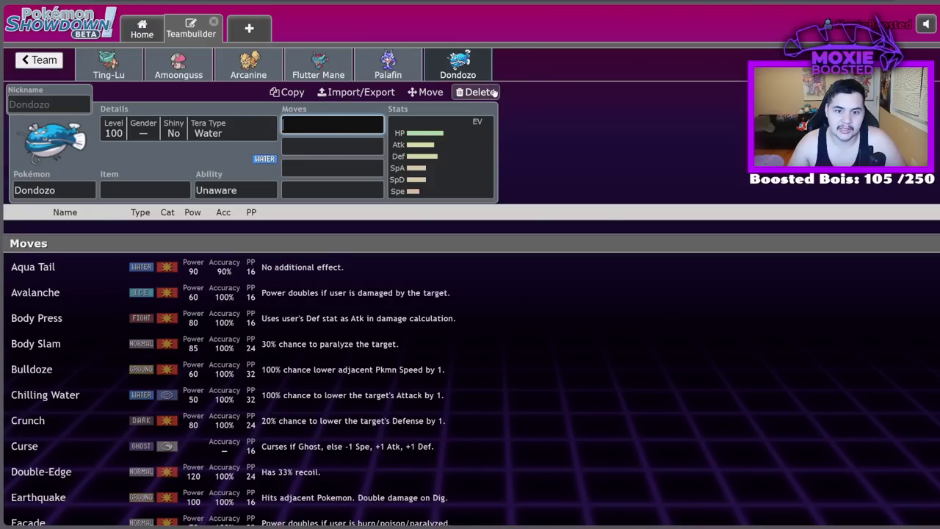
{"action": "left_click", "coordinate": [491, 92]}
Step: Set Ting-Lu's Tera Type to Poison
{"action": "left_click", "coordinate": [109, 64]}
{"action": "left_click", "coordinate": [209, 132]}
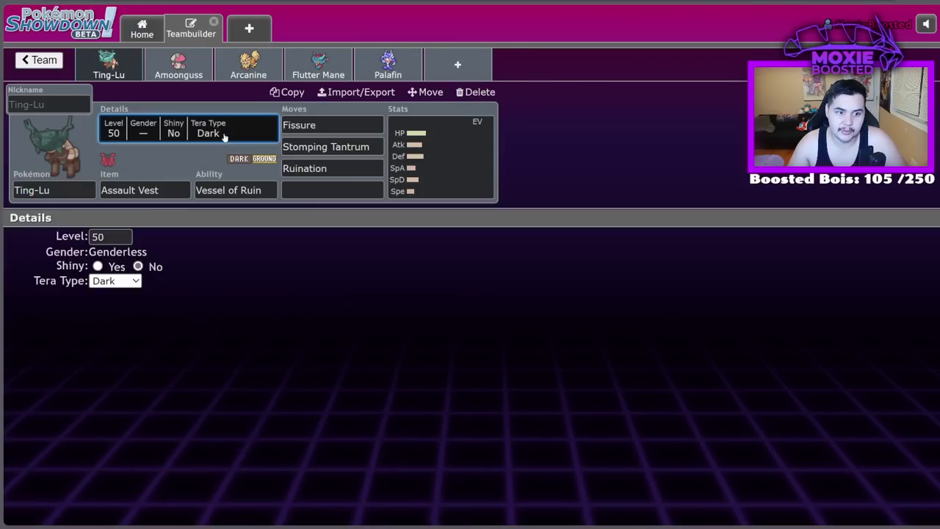
{"action": "left_click", "coordinate": [122, 283]}
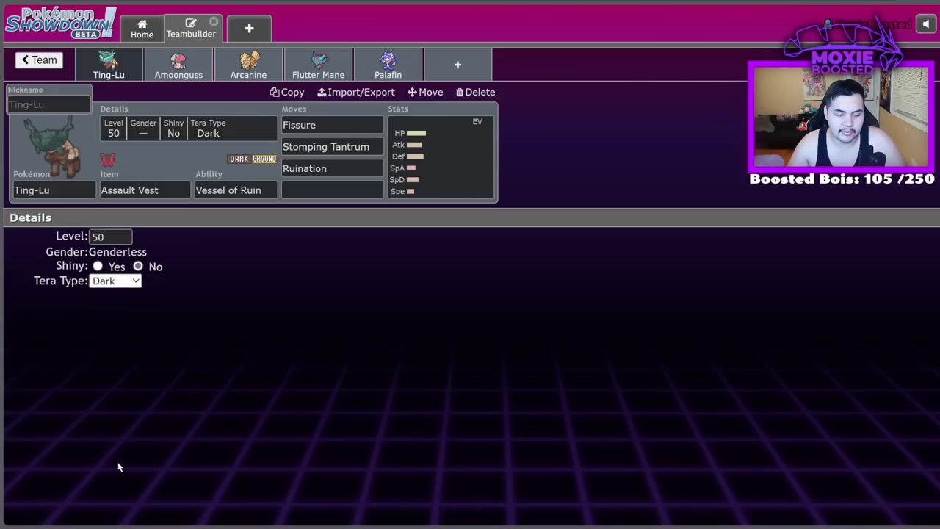
{"action": "key", "text": "p"}
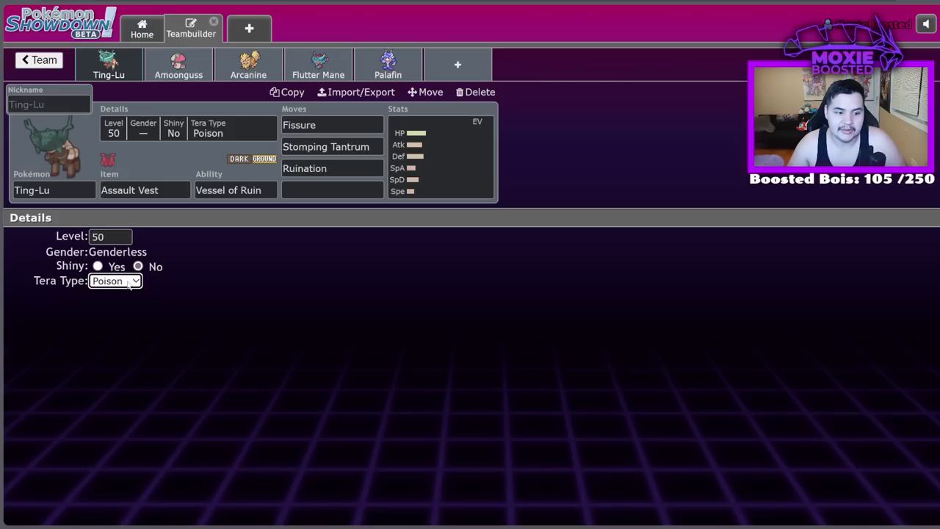
{"action": "left_click", "coordinate": [133, 408]}
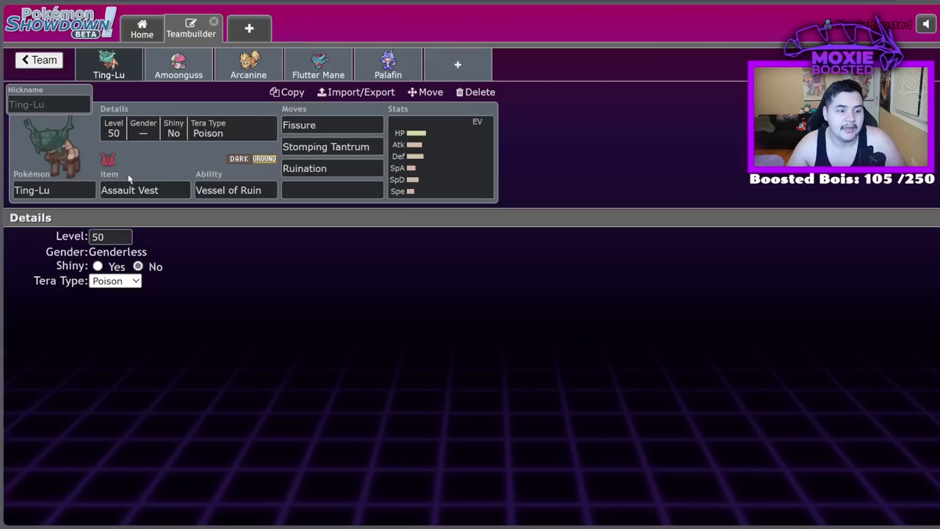
Step: Open Ting-Lu's EV spread and switch to its Pikalytics usage page for reference
{"action": "left_click", "coordinate": [442, 188]}
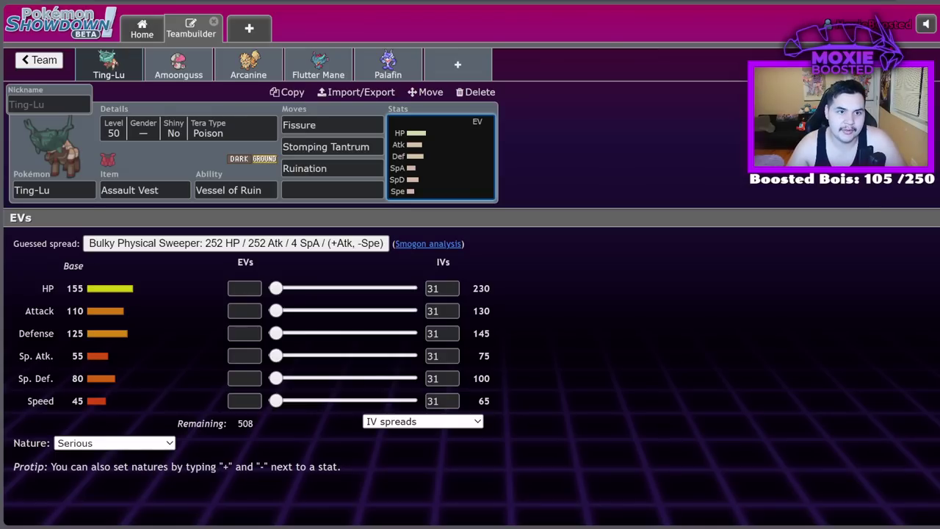
{"action": "key", "text": "ctrl+Tab"}
{"action": "key", "text": "ctrl+Tab"}
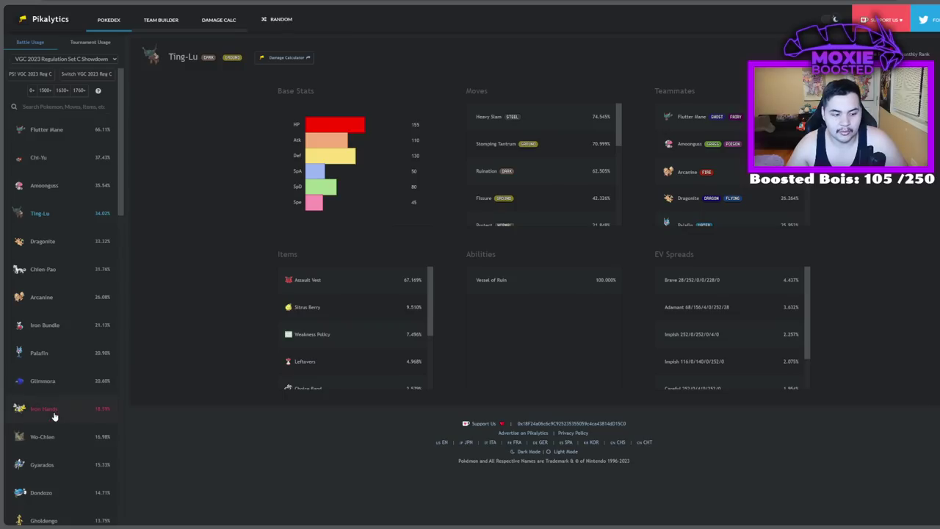
Step: Return to the team builder and delete Amoonguss, Arcanine, Ting-Lu, Flutter Mane and Palafin to empty the team
{"action": "scroll", "coordinate": [57, 425], "scroll_direction": "down", "scroll_amount": 3}
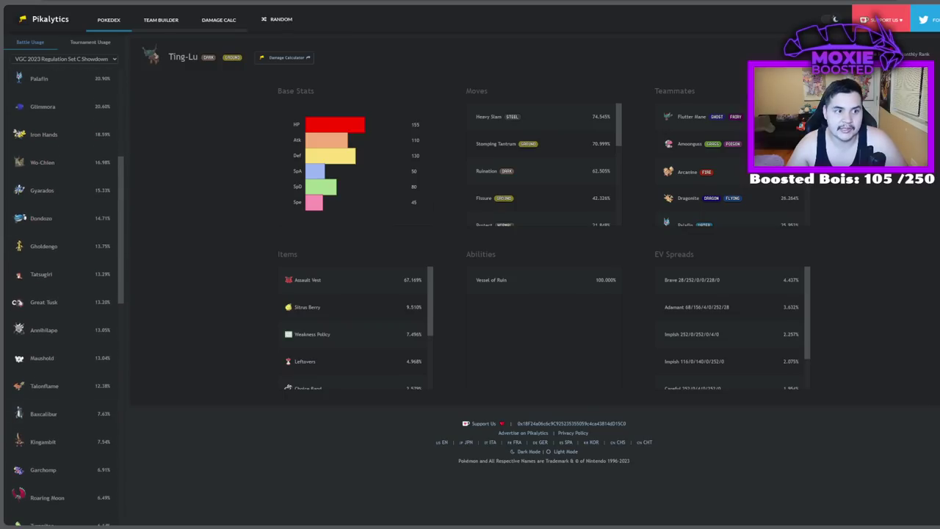
{"action": "key", "text": "alt+Tab"}
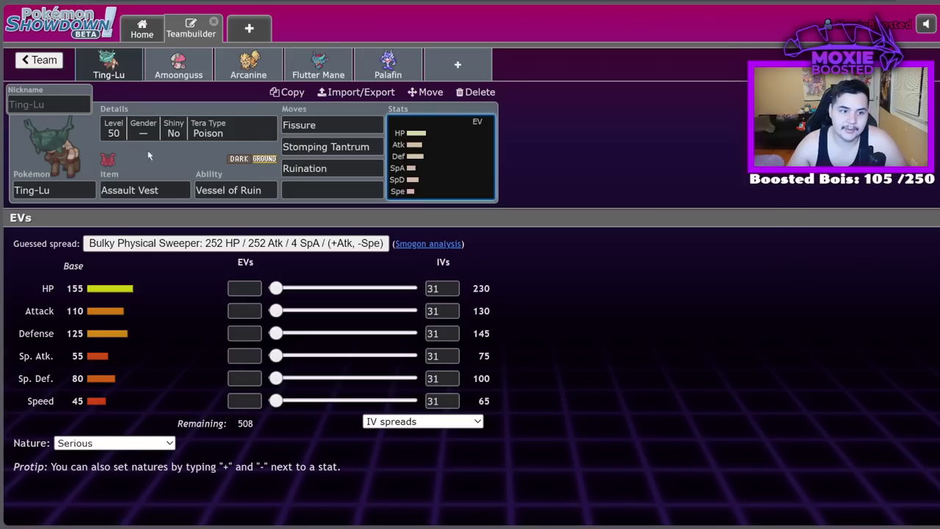
{"action": "left_click", "coordinate": [206, 74]}
{"action": "left_click", "coordinate": [477, 92]}
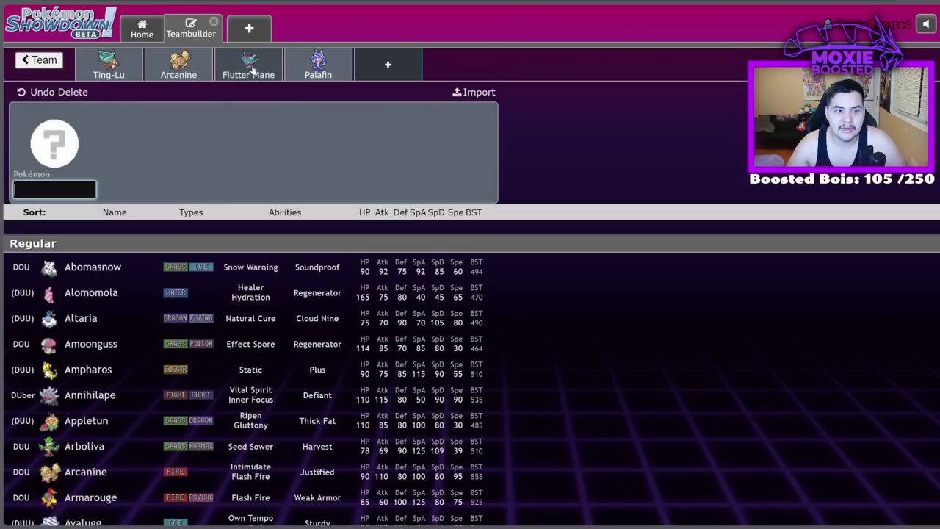
{"action": "left_click", "coordinate": [178, 65]}
{"action": "left_click", "coordinate": [477, 91]}
{"action": "left_click", "coordinate": [22, 65]}
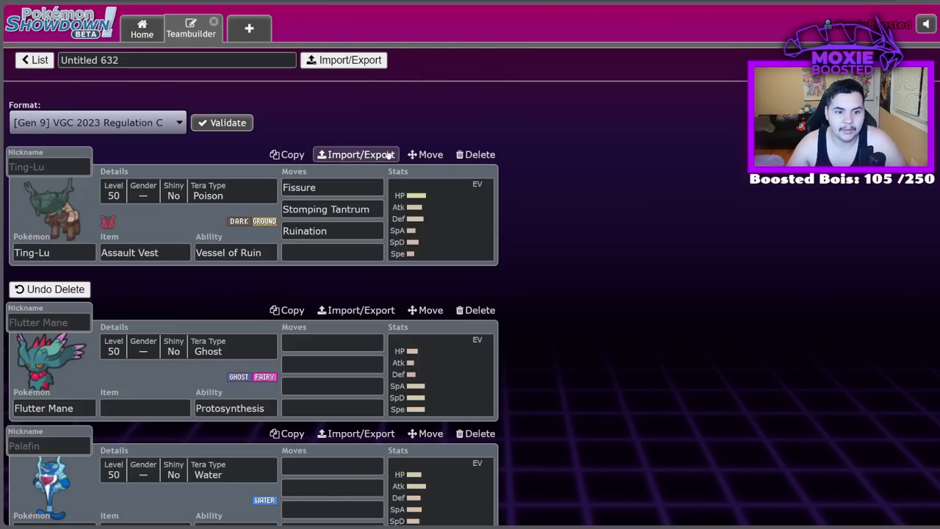
{"action": "left_click", "coordinate": [472, 156]}
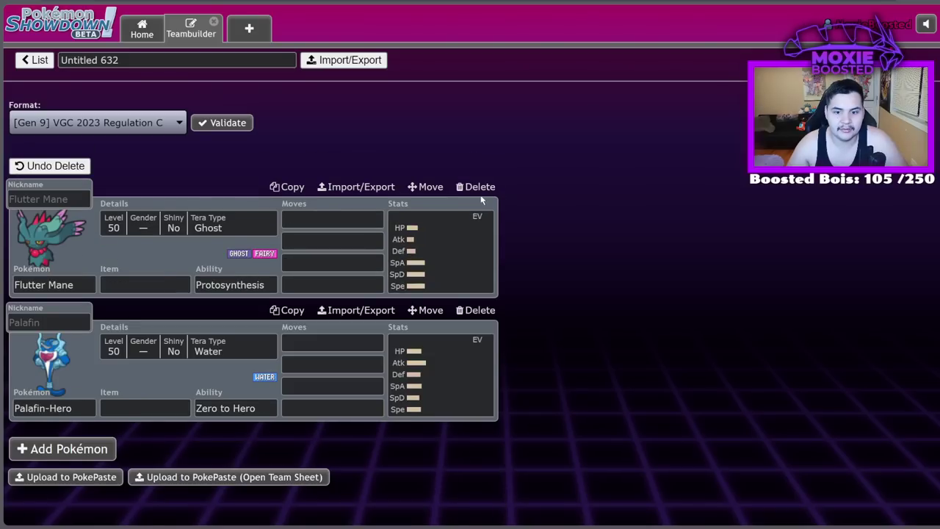
{"action": "left_click", "coordinate": [478, 188]}
{"action": "left_click", "coordinate": [478, 188]}
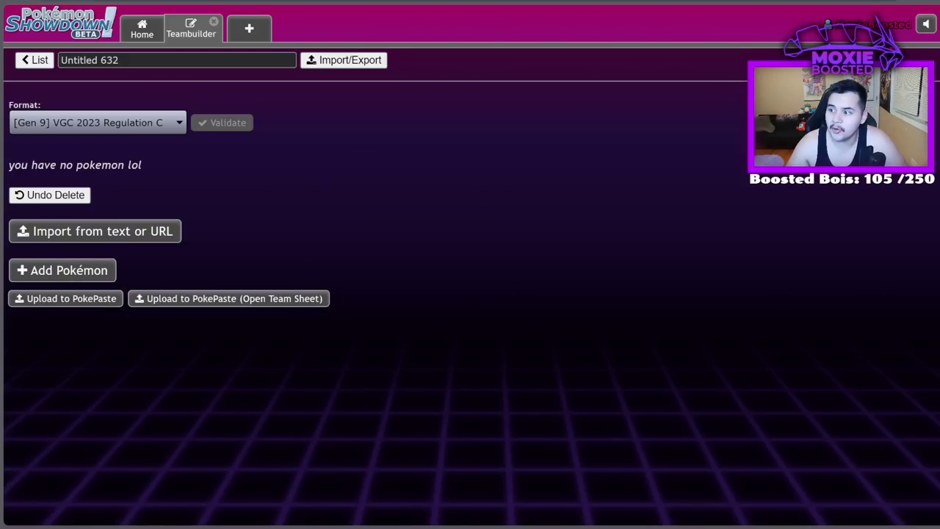
Step: Add Great Tusk as the first Pokémon of the emptied team
{"action": "left_click", "coordinate": [75, 269]}
{"action": "type", "text": "g"}
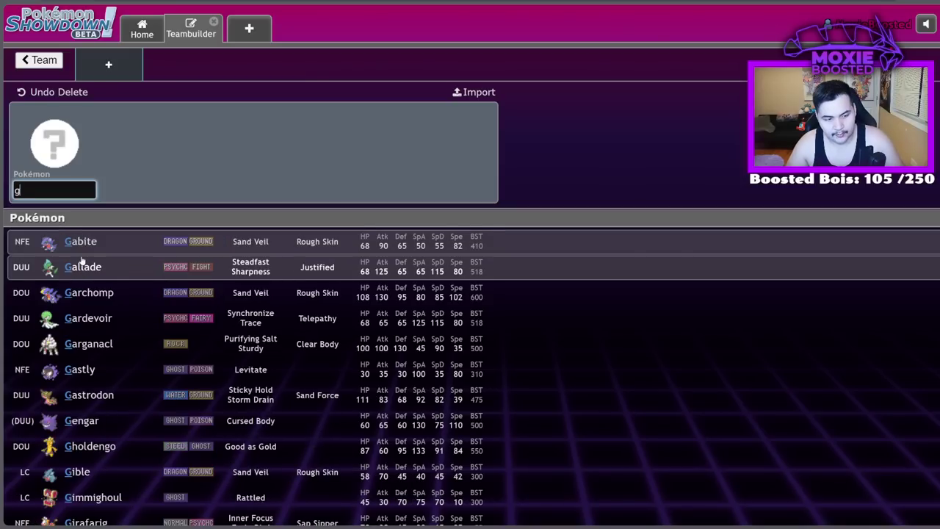
{"action": "type", "text": "rea"}
{"action": "key", "text": "Return"}
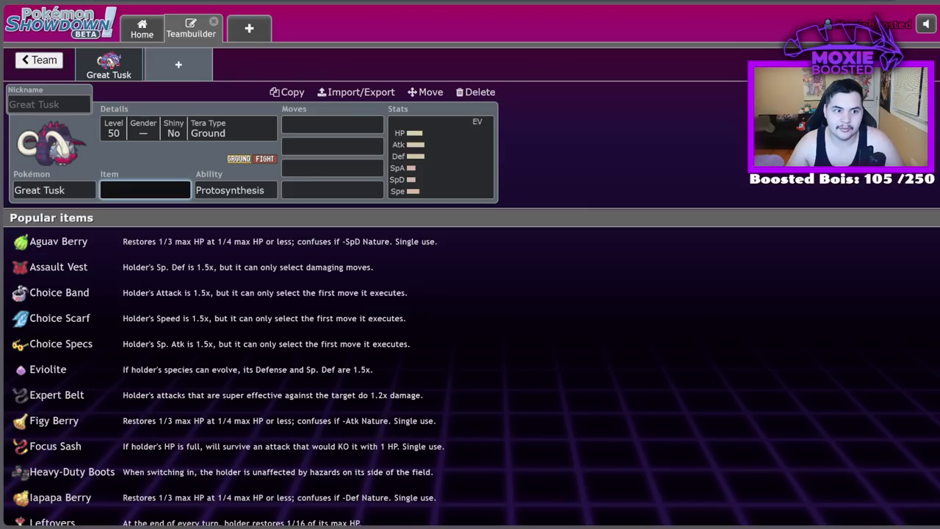
Step: Switch to the Fort Wayne Regionals results page and examine the top cut and Day 2 Swiss teams
{"action": "left_click", "coordinate": [351, 55]}
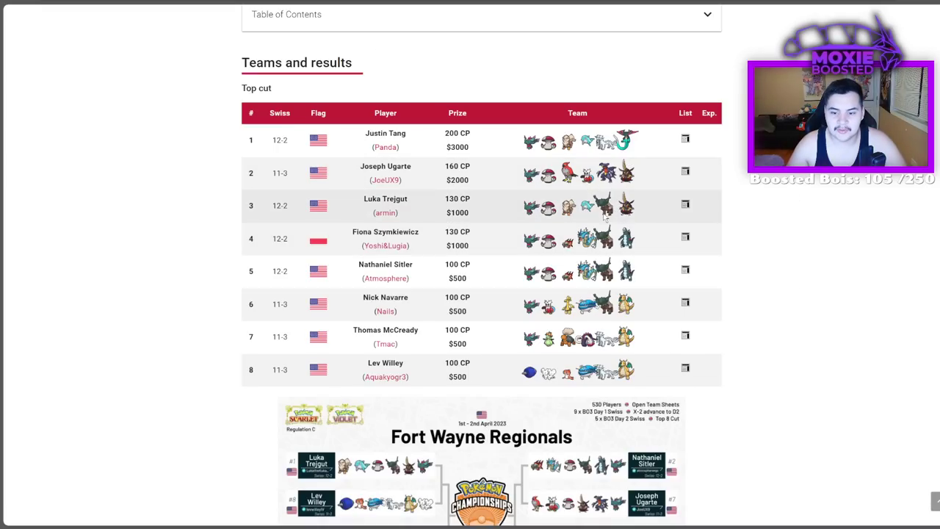
{"action": "scroll", "coordinate": [604, 214], "scroll_direction": "down", "scroll_amount": 1}
{"action": "scroll", "coordinate": [619, 216], "scroll_direction": "up", "scroll_amount": 7}
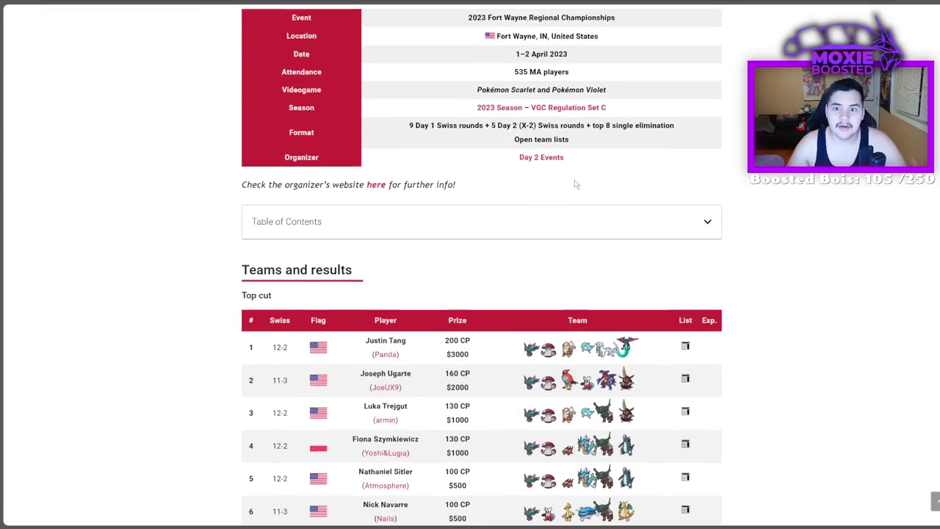
{"action": "scroll", "coordinate": [556, 230], "scroll_direction": "down", "scroll_amount": 15}
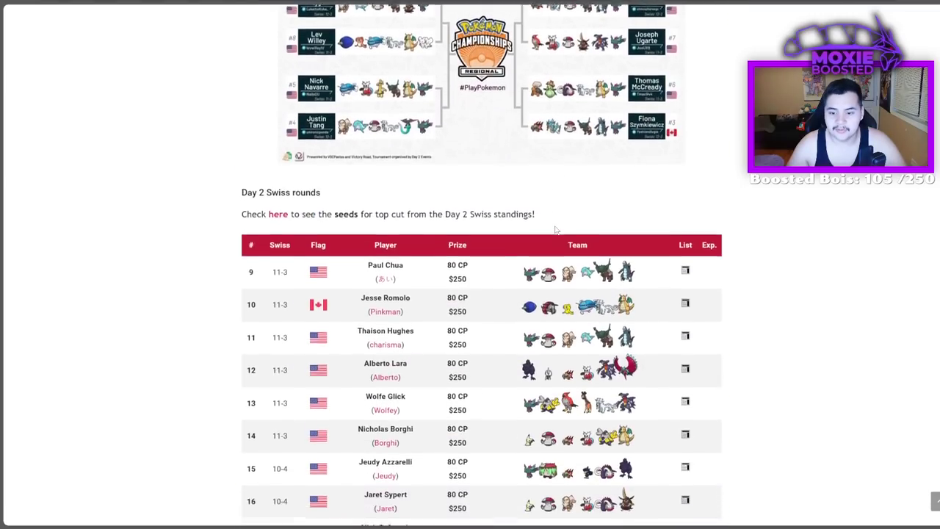
{"action": "scroll", "coordinate": [556, 229], "scroll_direction": "down", "scroll_amount": 1}
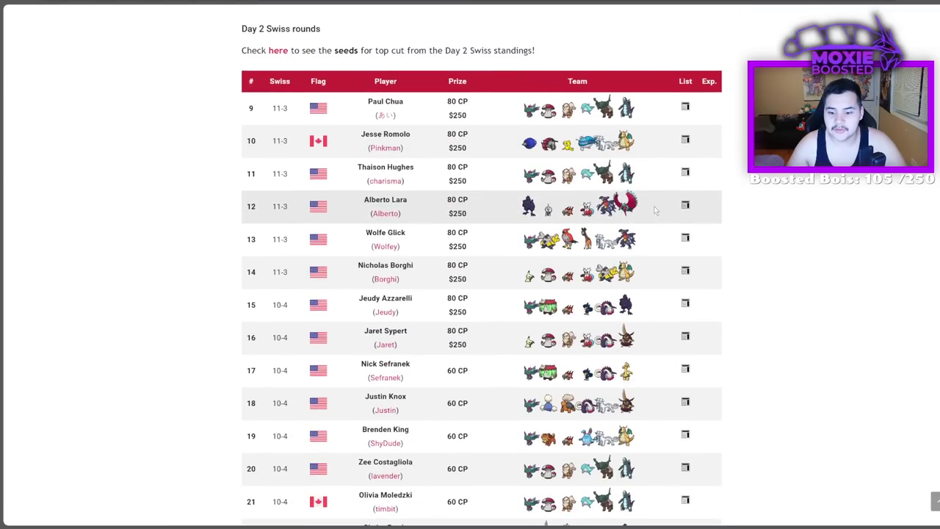
{"action": "scroll", "coordinate": [655, 211], "scroll_direction": "down", "scroll_amount": 1}
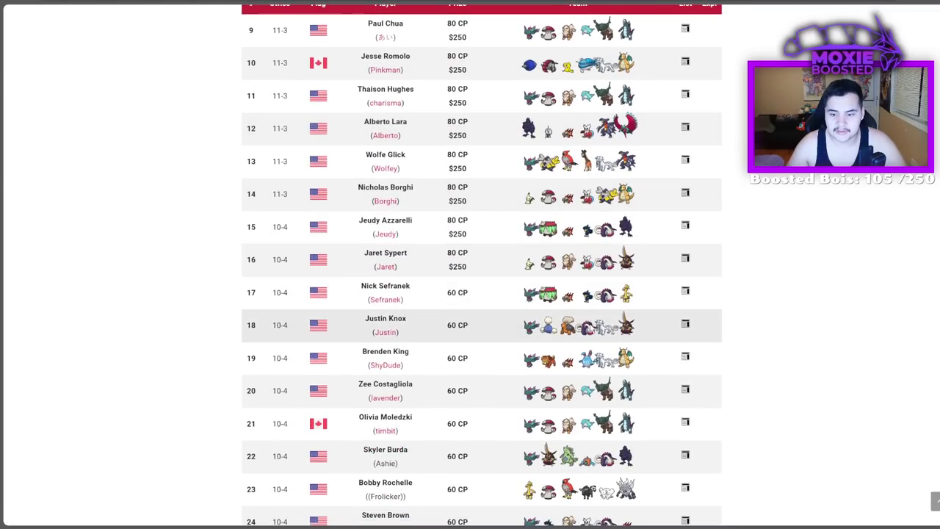
{"action": "scroll", "coordinate": [644, 160], "scroll_direction": "down", "scroll_amount": 2}
{"action": "scroll", "coordinate": [642, 242], "scroll_direction": "up", "scroll_amount": 3}
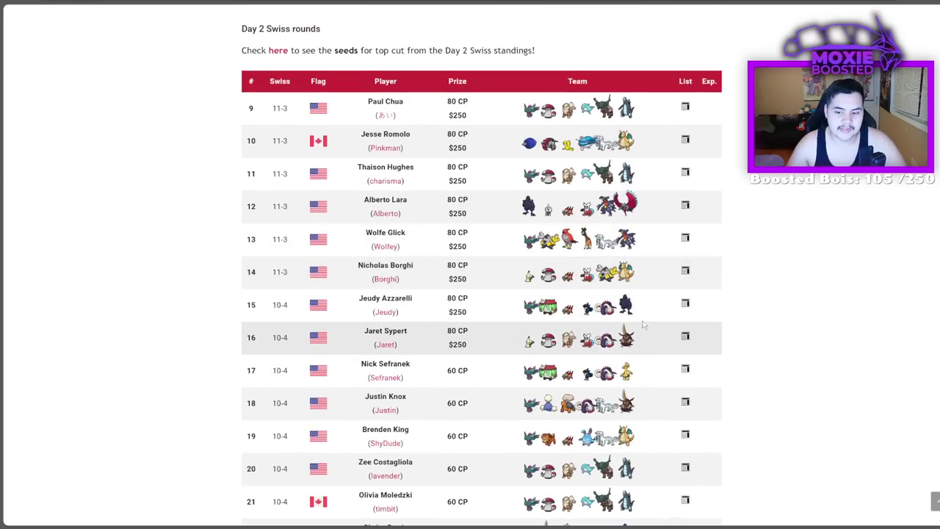
Step: Return to the team builder and give Great Tusk a Choice Scarf as its item
{"action": "left_click", "coordinate": [106, 13]}
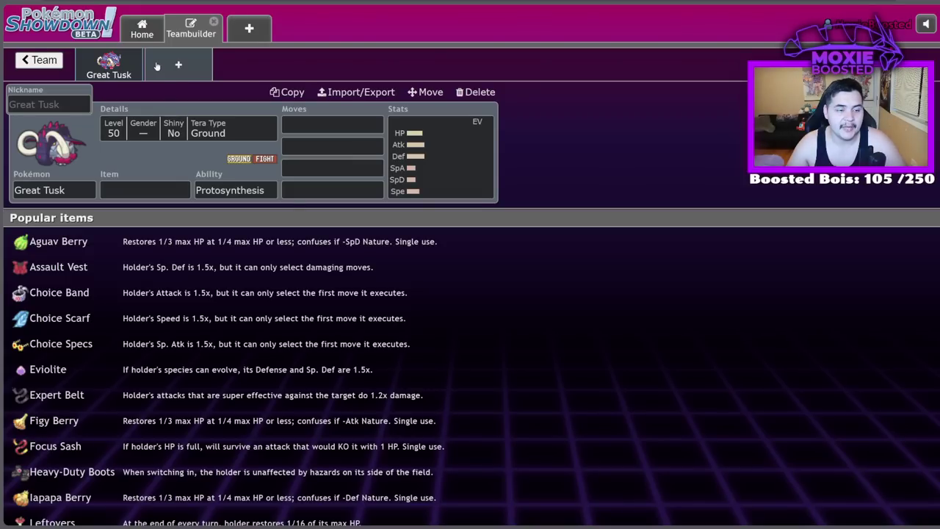
{"action": "left_click", "coordinate": [467, 190]}
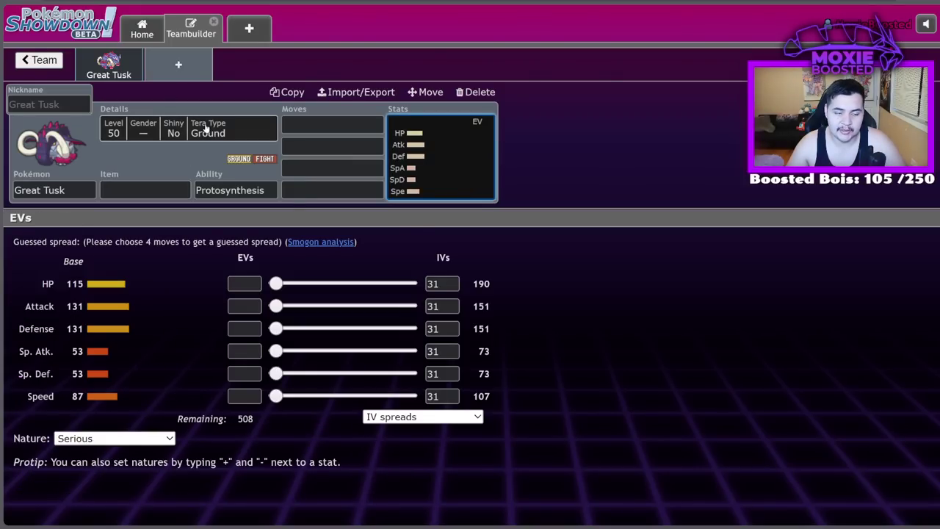
{"action": "left_click", "coordinate": [159, 187]}
{"action": "type", "text": "sva"}
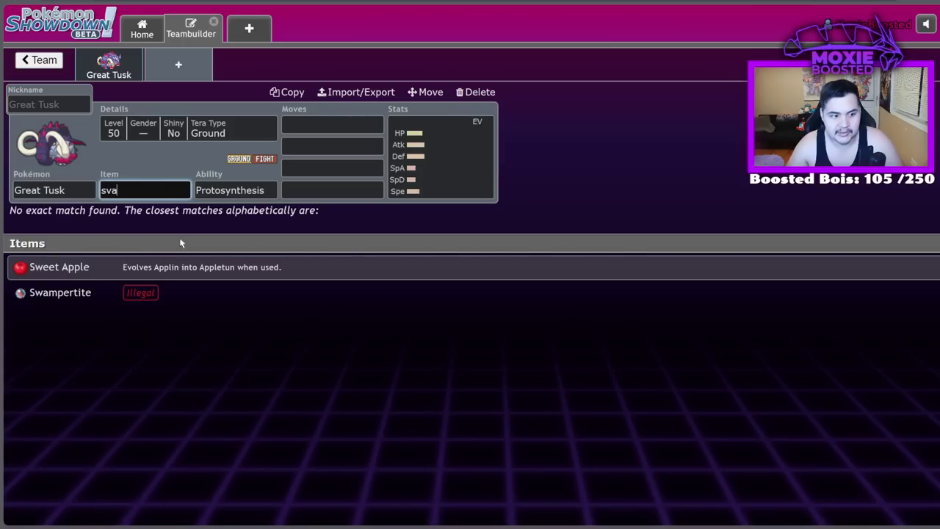
{"action": "double_click", "coordinate": [117, 190]}
{"action": "type", "text": "sca"}
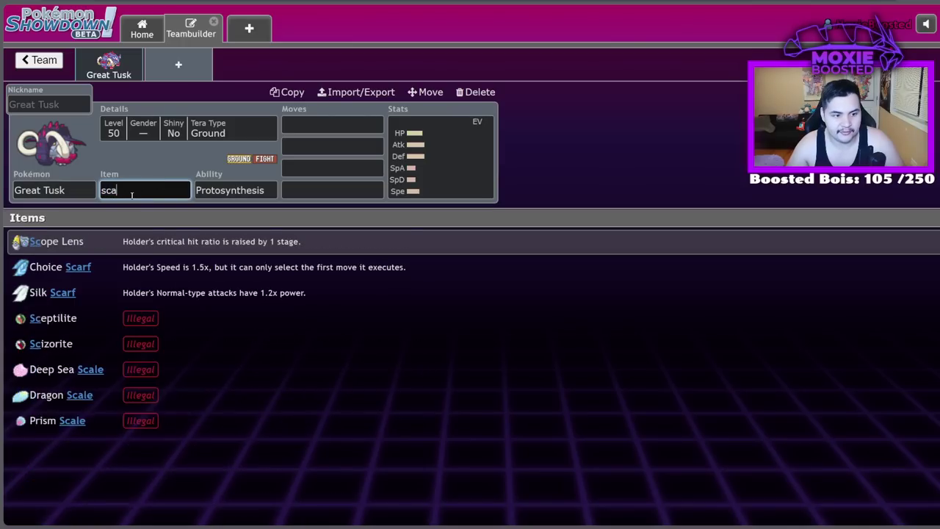
{"action": "left_click", "coordinate": [135, 243]}
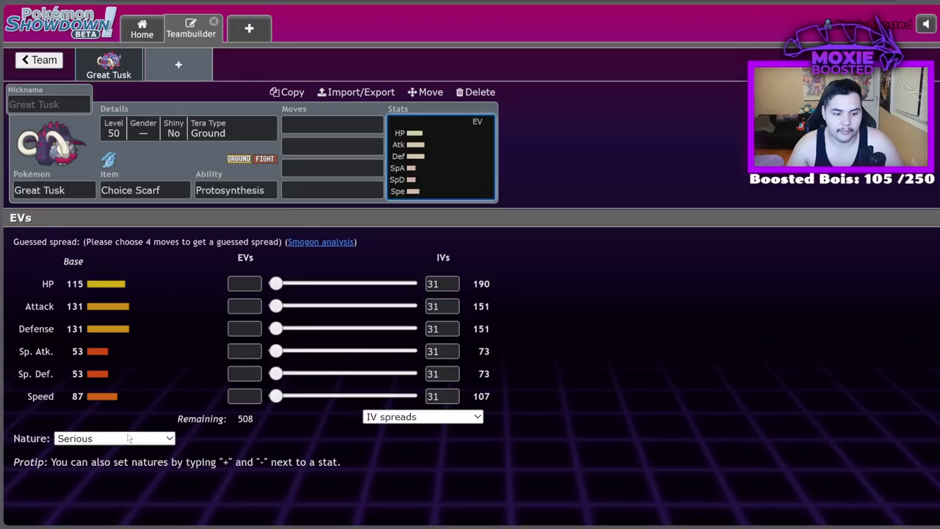
Step: Give Great Tusk an Adamant nature and EVs of 20 HP, 228 Attack, 4 Defense, 4 Sp. Def. and 252 Speed
{"action": "left_click", "coordinate": [245, 306]}
{"action": "type", "text": "+"}
{"action": "left_click", "coordinate": [245, 351]}
{"action": "type", "text": "-"}
{"action": "left_click_drag", "start_coordinate": [275, 396], "coordinate": [676, 369]}
{"action": "left_click_drag", "start_coordinate": [275, 305], "coordinate": [397, 307]}
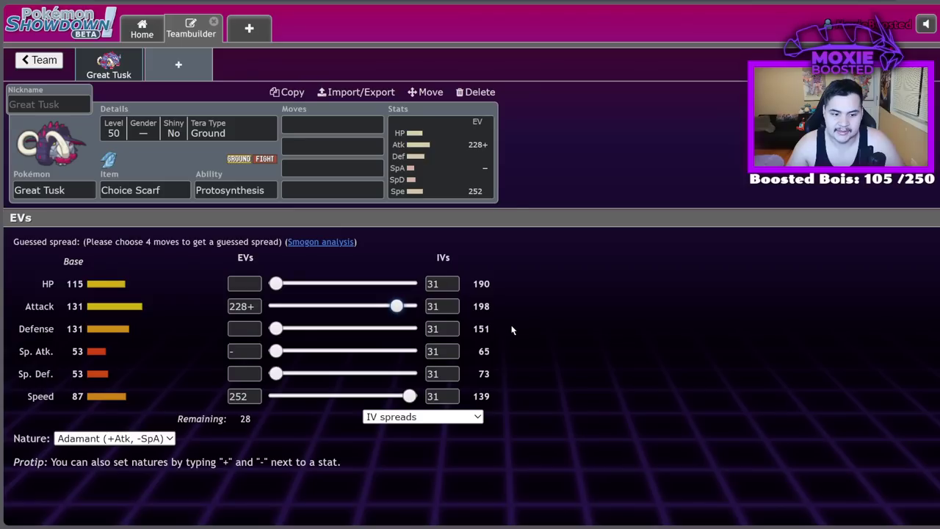
{"action": "mouse_move", "coordinate": [276, 284]}
{"action": "left_mouse_down"}
{"action": "mouse_move", "coordinate": [310, 287]}
{"action": "mouse_move", "coordinate": [286, 284]}
{"action": "left_mouse_up"}
{"action": "left_click_drag", "start_coordinate": [276, 373], "coordinate": [277, 373]}
{"action": "left_click_drag", "start_coordinate": [275, 328], "coordinate": [278, 328]}
Step: Set Great Tusk's moves to Headlong Rush, Close Combat, Rock Slide and Ice Spinner
{"action": "left_click", "coordinate": [328, 125]}
{"action": "type", "text": "head"}
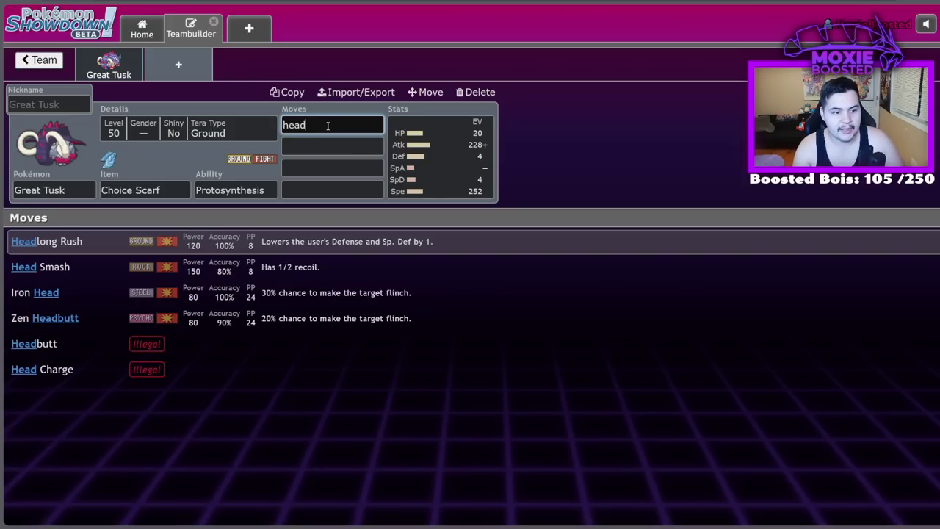
{"action": "key", "text": "Return"}
{"action": "type", "text": "close"}
{"action": "key", "text": "Return"}
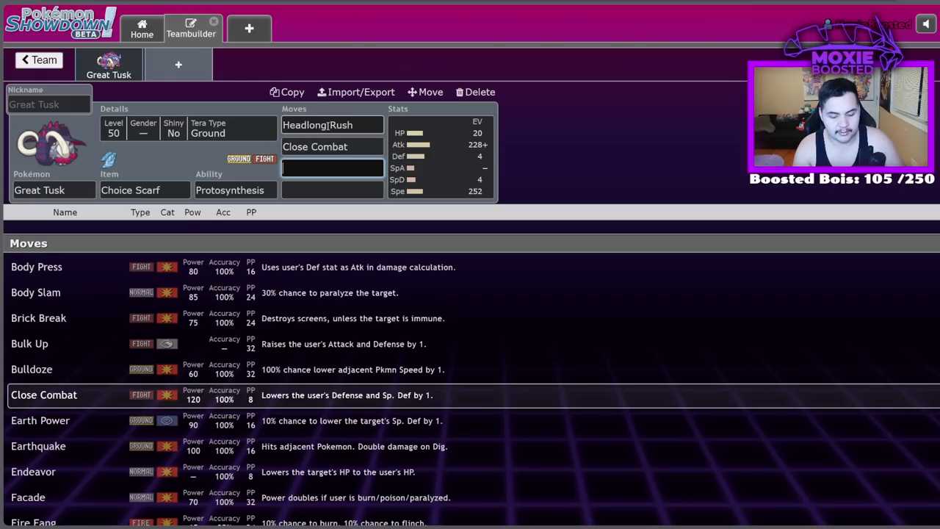
{"action": "type", "text": "rock sl"}
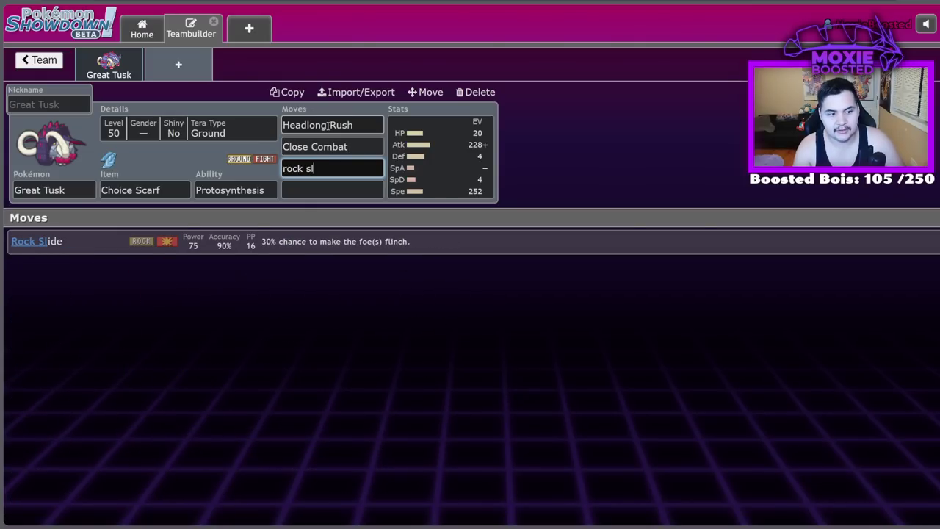
{"action": "key", "text": "Return"}
{"action": "type", "text": "ice"}
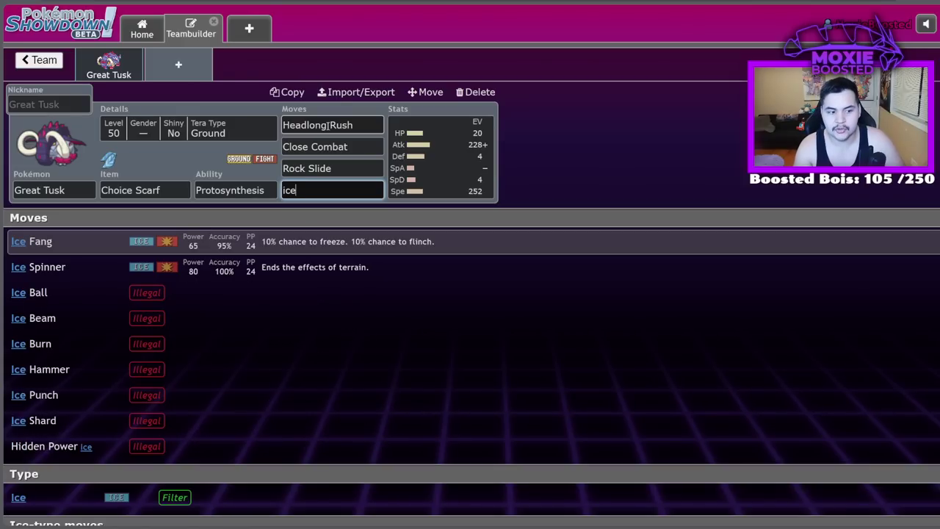
{"action": "left_click", "coordinate": [166, 266]}
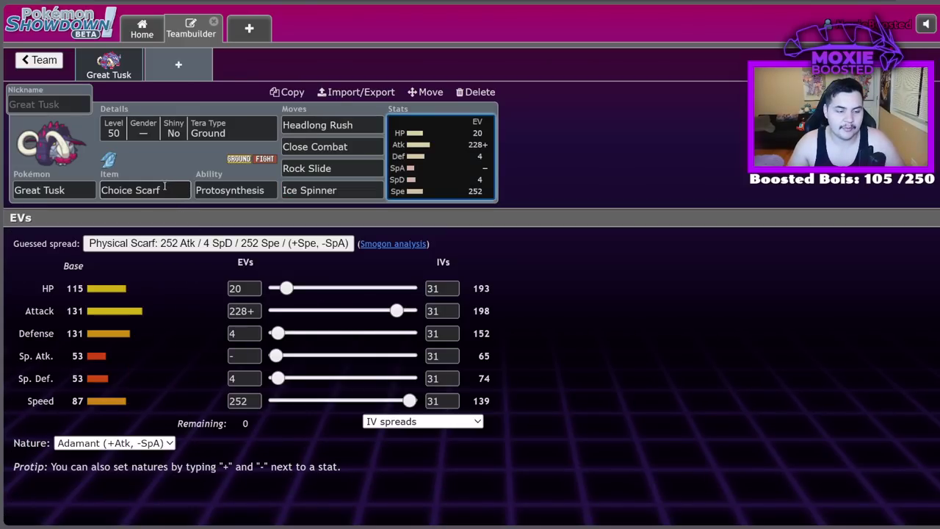
Step: Revisit Great Tusk's item and set its Tera Type to Steel
{"action": "left_click", "coordinate": [166, 185]}
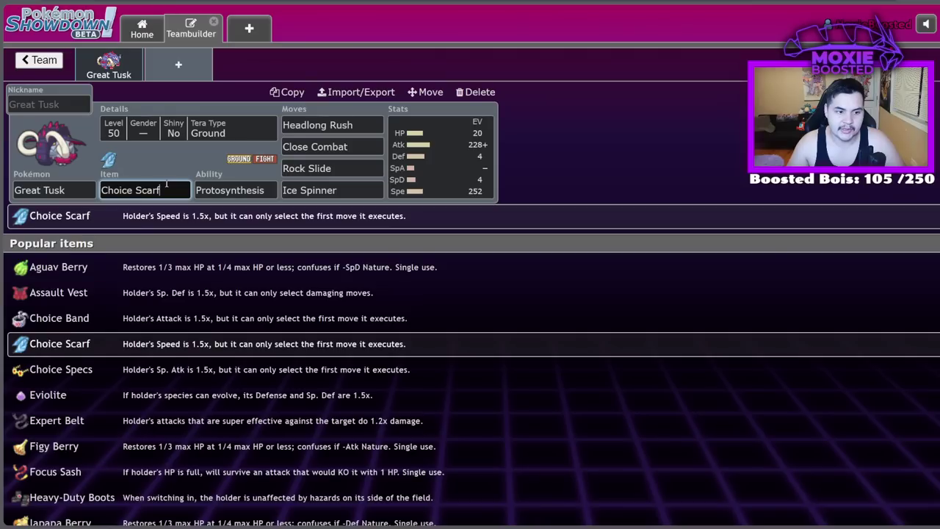
{"action": "left_click", "coordinate": [201, 136]}
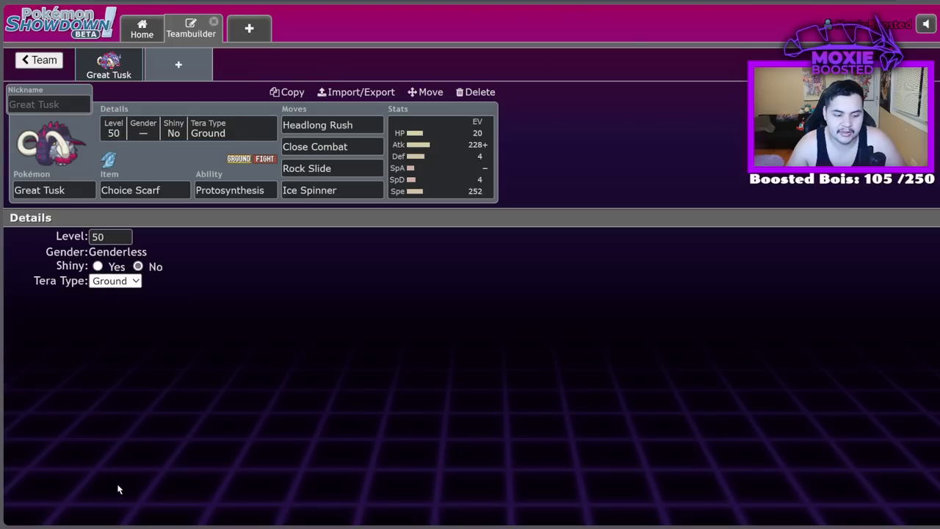
{"action": "key", "text": "s"}
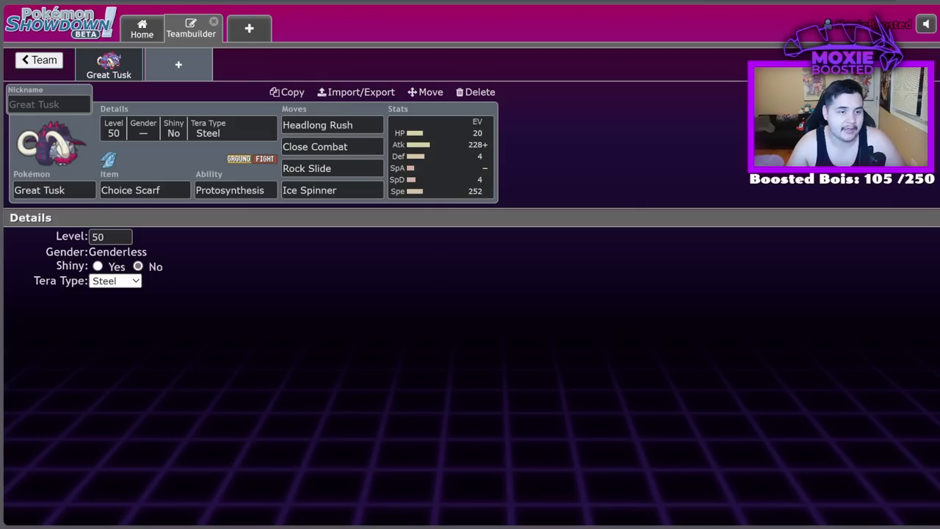
Step: Switch to Pikalytics and look through the Regulation Set C usage ranking for possible teammates
{"action": "key", "text": "ctrl+Tab"}
{"action": "scroll", "coordinate": [65, 231], "scroll_direction": "up", "scroll_amount": 5}
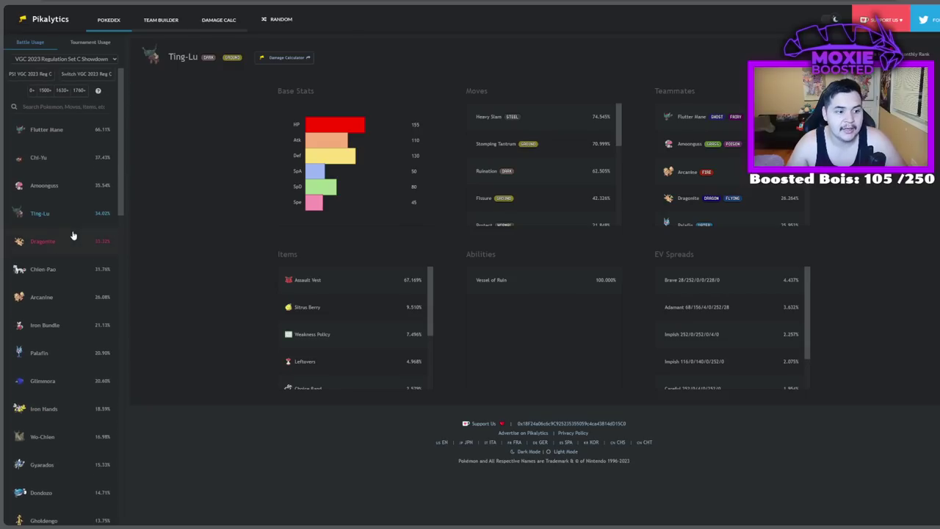
{"action": "left_click", "coordinate": [72, 108]}
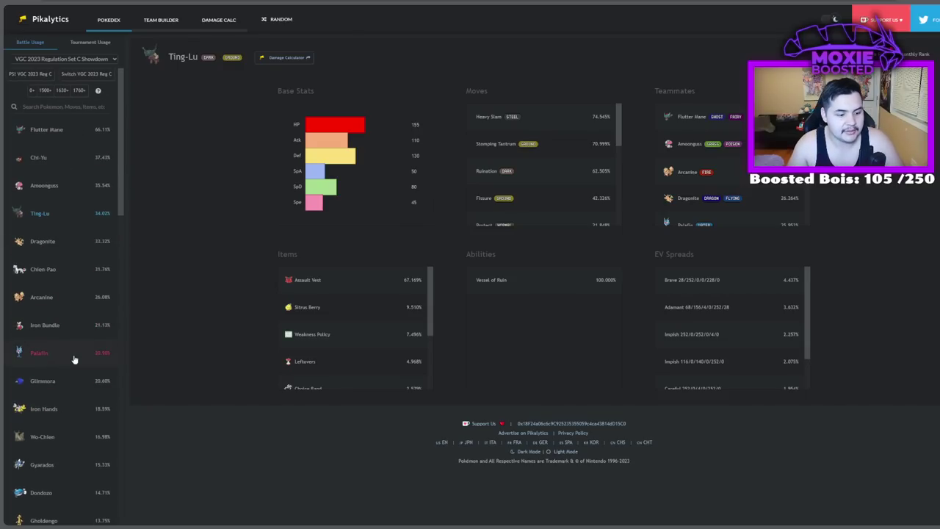
{"action": "scroll", "coordinate": [73, 358], "scroll_direction": "down", "scroll_amount": 4}
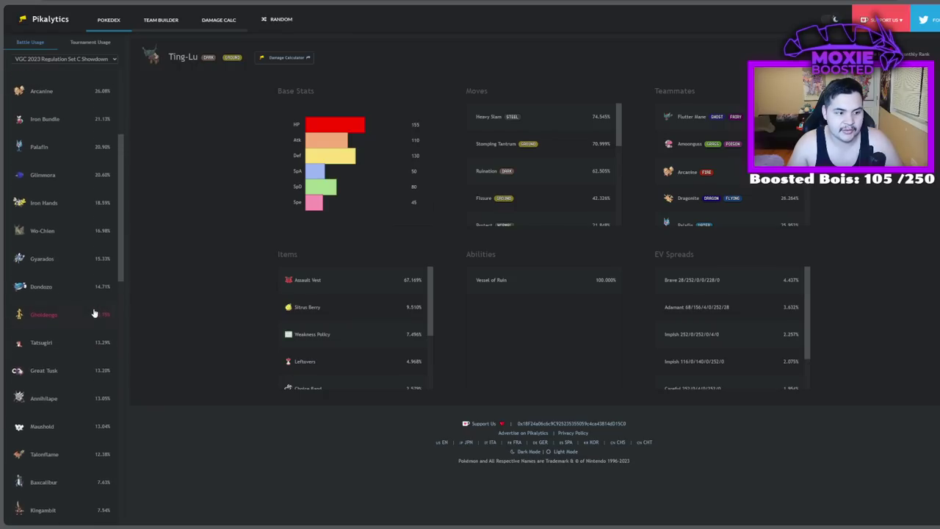
{"action": "scroll", "coordinate": [94, 394], "scroll_direction": "up", "scroll_amount": 5}
{"action": "scroll", "coordinate": [94, 393], "scroll_direction": "down", "scroll_amount": 3}
{"action": "scroll", "coordinate": [67, 402], "scroll_direction": "down", "scroll_amount": 3}
{"action": "scroll", "coordinate": [68, 400], "scroll_direction": "up", "scroll_amount": 8}
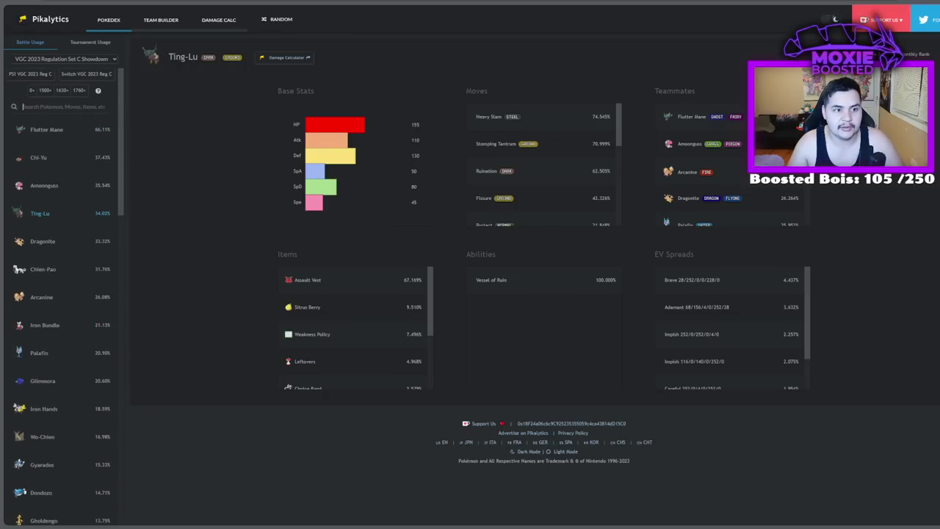
Step: Revisit Great Tusk's set in the team builder and switch back to the Fort Wayne Day 2 Swiss standings
{"action": "key", "text": "alt+Tab"}
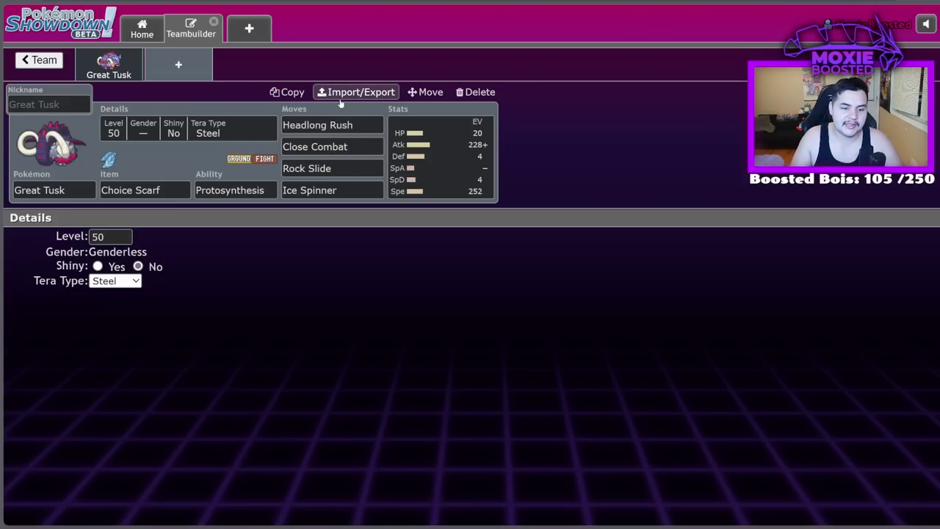
{"action": "left_click", "coordinate": [183, 65]}
{"action": "left_click", "coordinate": [122, 65]}
{"action": "key", "text": "alt+Tab"}
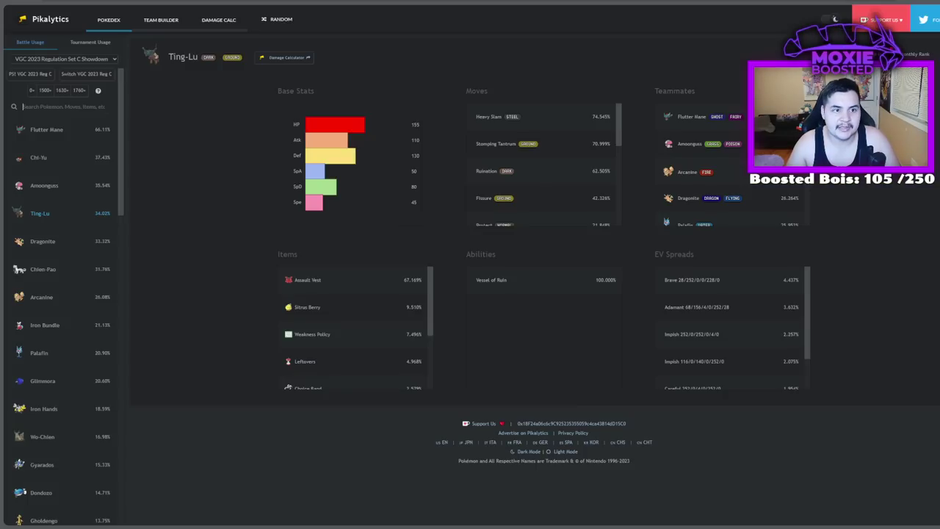
{"action": "key", "text": "alt+Tab"}
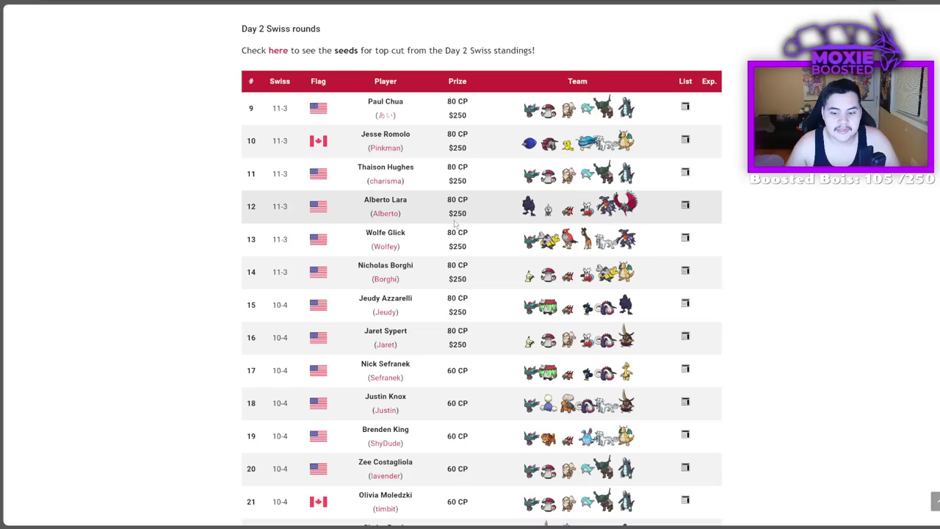
Step: Examine the team list of the 18th-placed Day 2 Swiss player and revisit Great Tusk's EV spread in the team builder
{"action": "scroll", "coordinate": [514, 308], "scroll_direction": "down", "scroll_amount": 1}
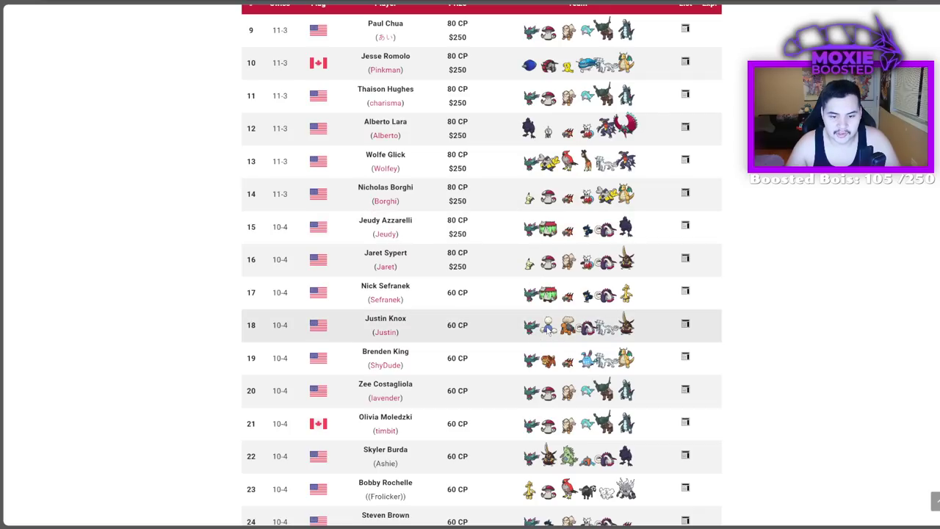
{"action": "scroll", "coordinate": [546, 329], "scroll_direction": "down", "scroll_amount": 1}
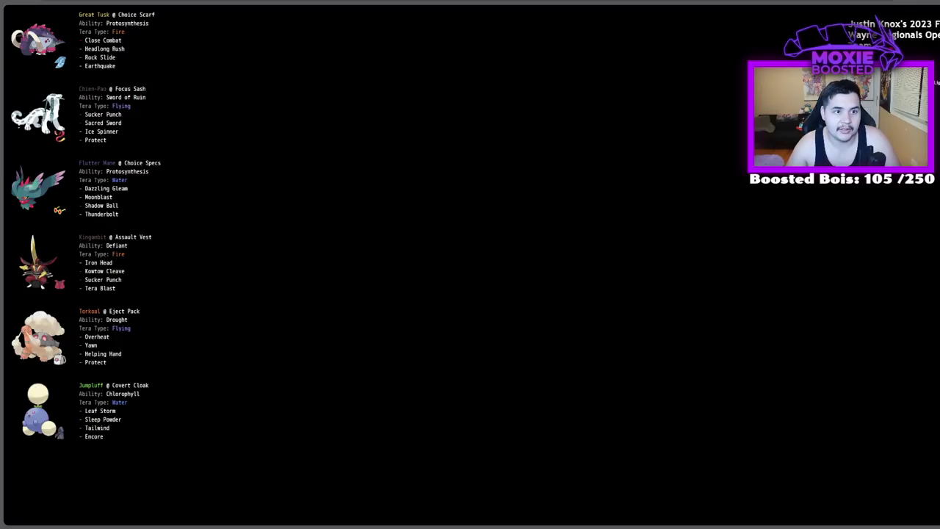
{"action": "key", "text": "alt+Tab"}
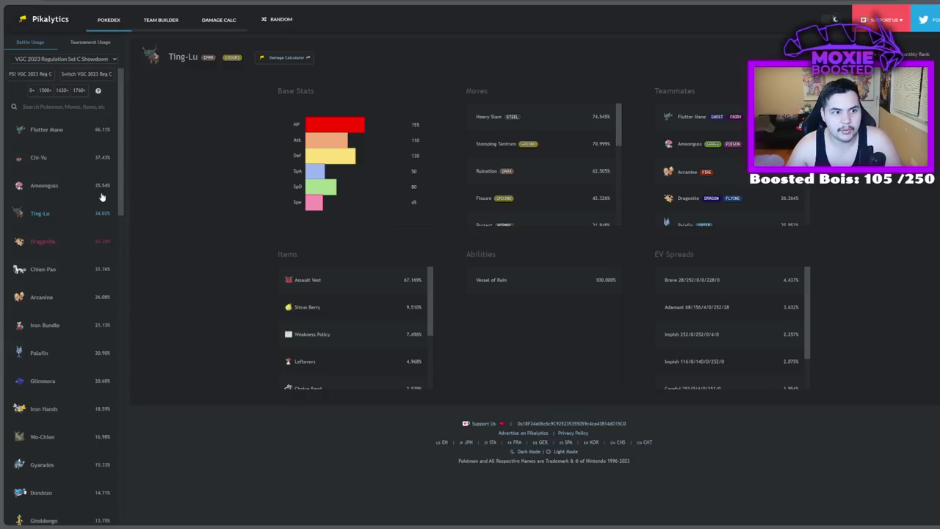
{"action": "key", "text": "alt+Tab"}
{"action": "left_click", "coordinate": [483, 166]}
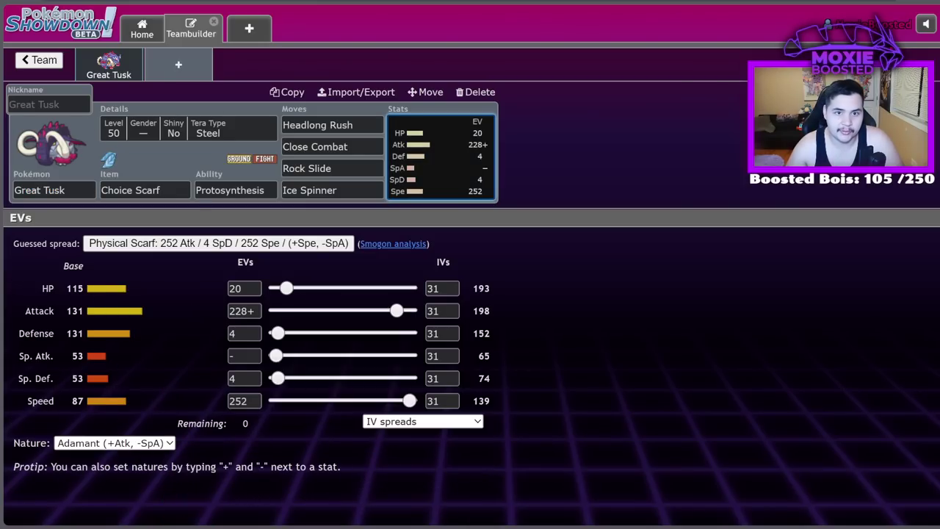
Step: Switch to Pikalytics, look through the Regulation Set C usage ranking down to Kingambit, and return to the team builder
{"action": "key", "text": "alt+Tab"}
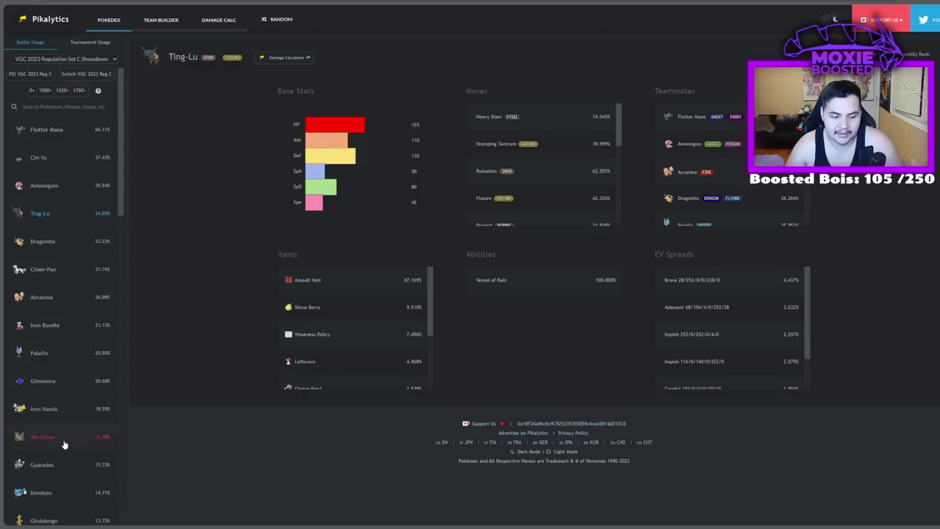
{"action": "scroll", "coordinate": [64, 443], "scroll_direction": "down", "scroll_amount": 1}
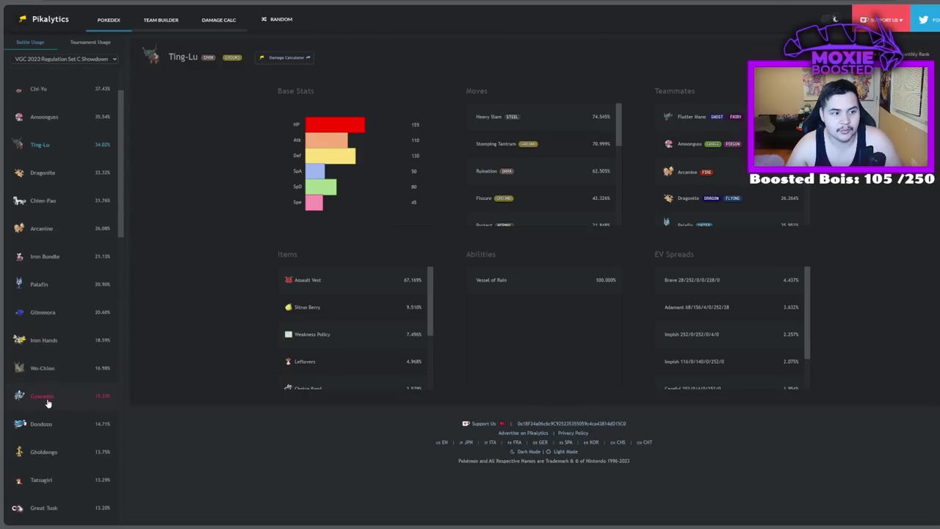
{"action": "scroll", "coordinate": [44, 331], "scroll_direction": "down", "scroll_amount": 2}
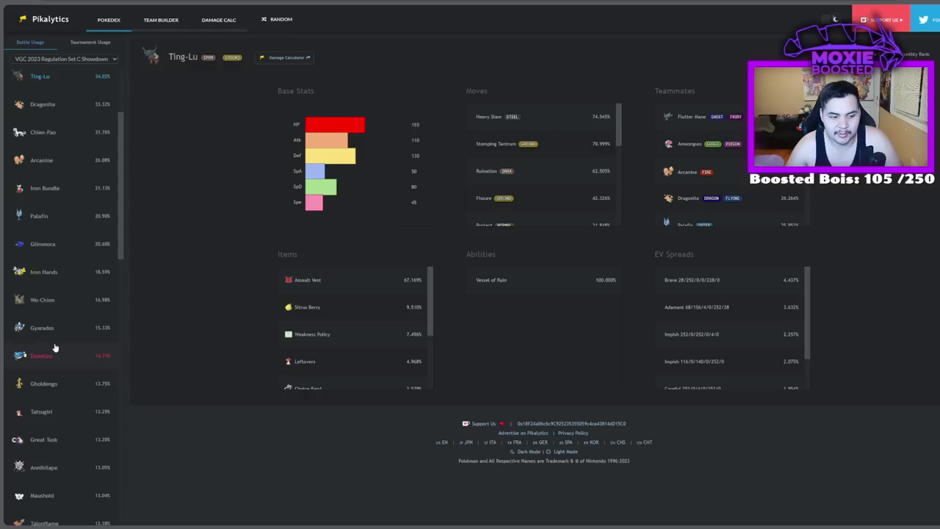
{"action": "scroll", "coordinate": [55, 352], "scroll_direction": "down", "scroll_amount": 1}
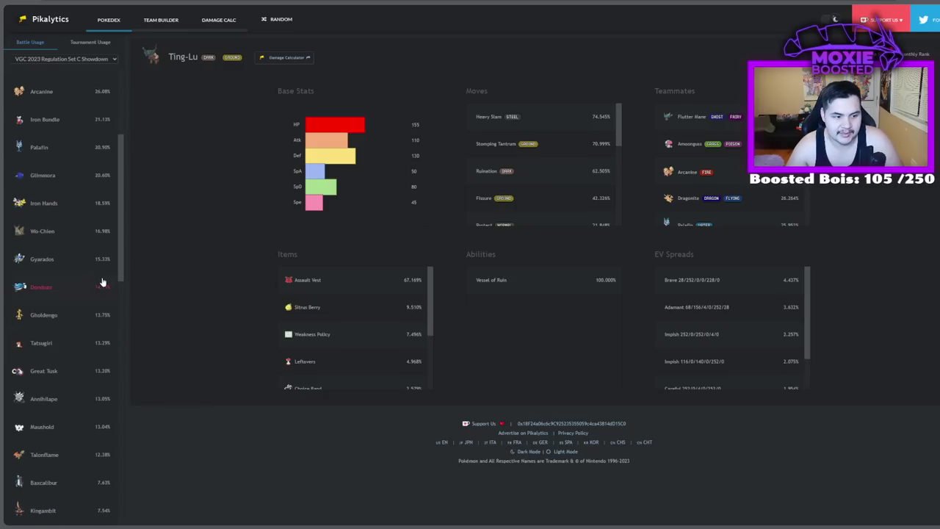
{"action": "scroll", "coordinate": [103, 280], "scroll_direction": "up", "scroll_amount": 3}
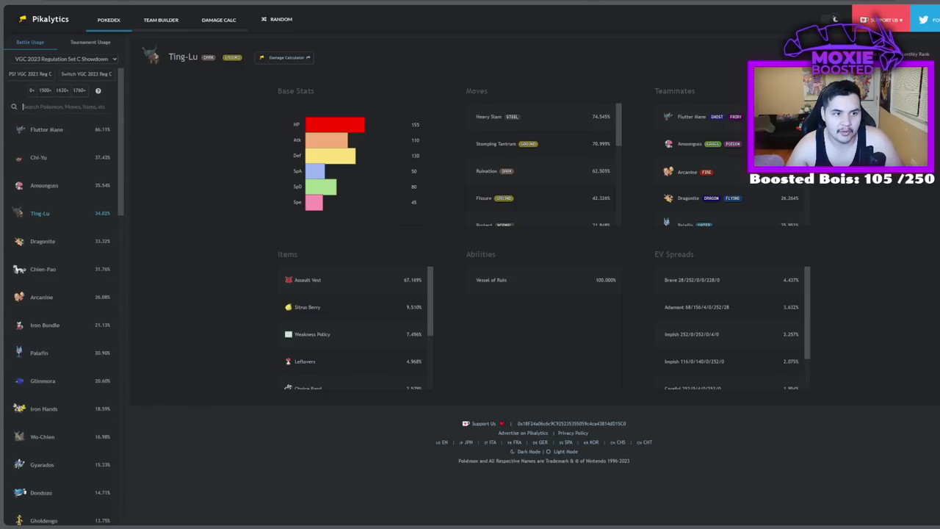
{"action": "key", "text": "alt+Tab"}
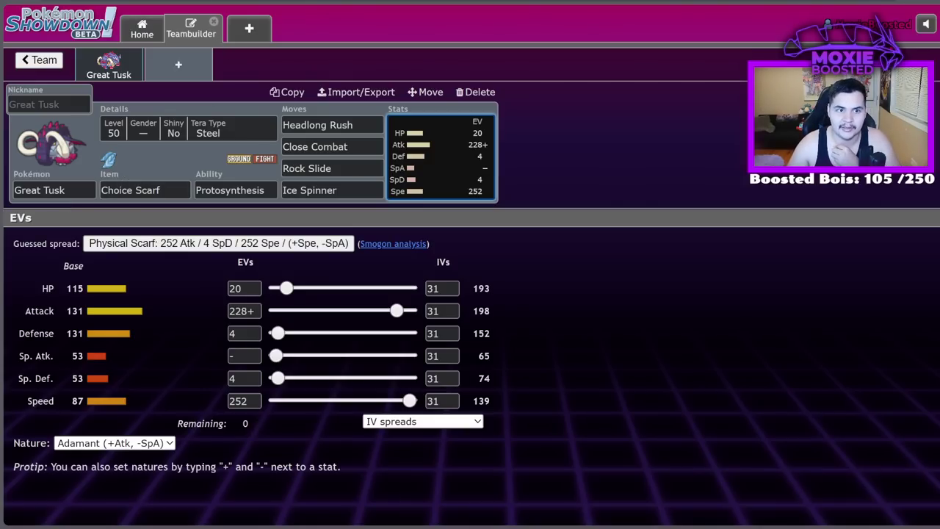
Step: Switch to the Fort Wayne Regional results and review the top cut teams
{"action": "key", "text": "ctrl+Tab"}
{"action": "key", "text": "ctrl+Tab"}
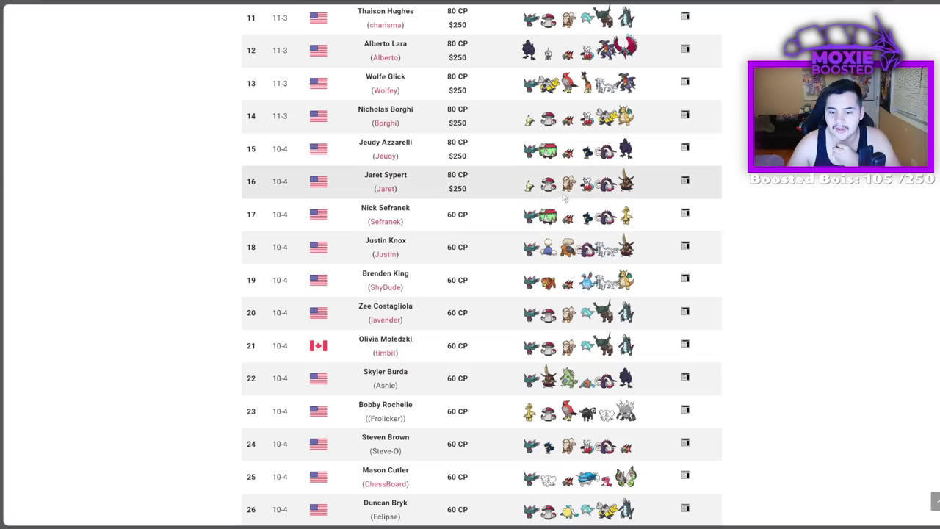
{"action": "scroll", "coordinate": [564, 250], "scroll_direction": "up", "scroll_amount": 15}
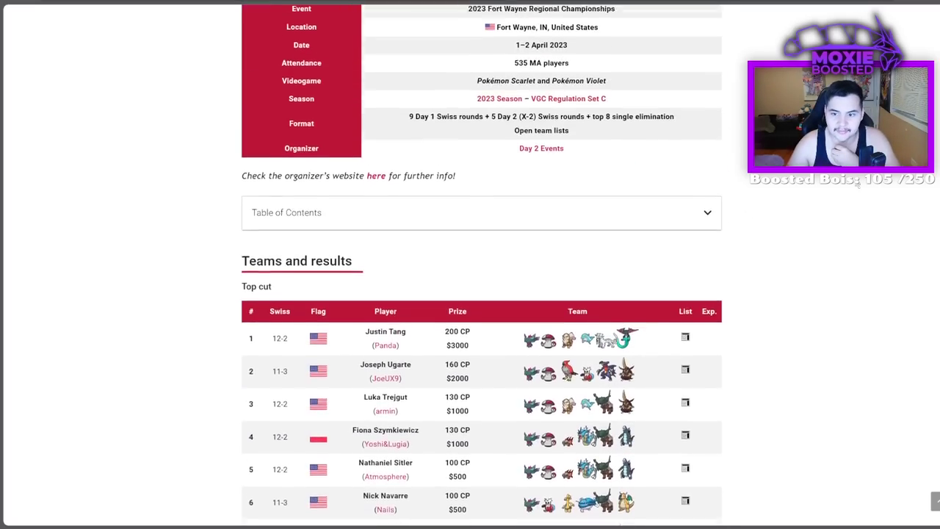
{"action": "scroll", "coordinate": [654, 300], "scroll_direction": "down", "scroll_amount": 5}
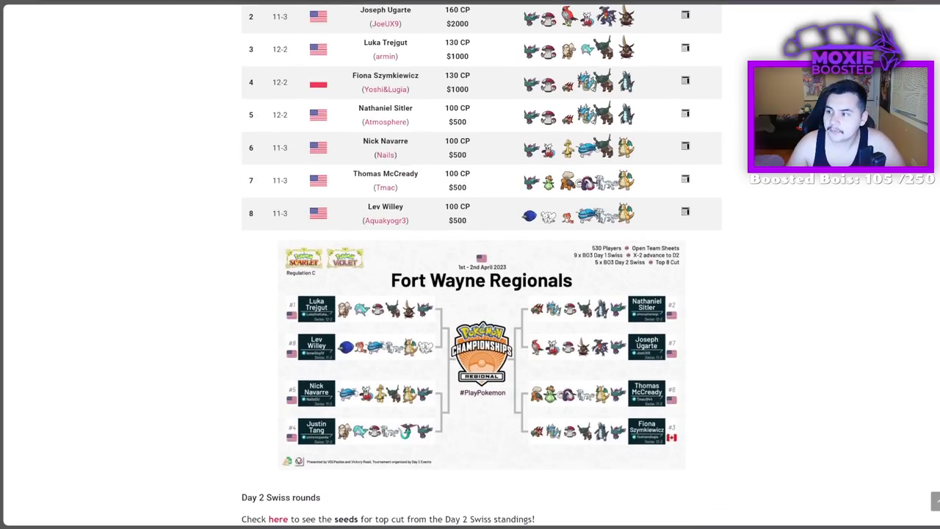
{"action": "scroll", "coordinate": [587, 221], "scroll_direction": "up", "scroll_amount": 2}
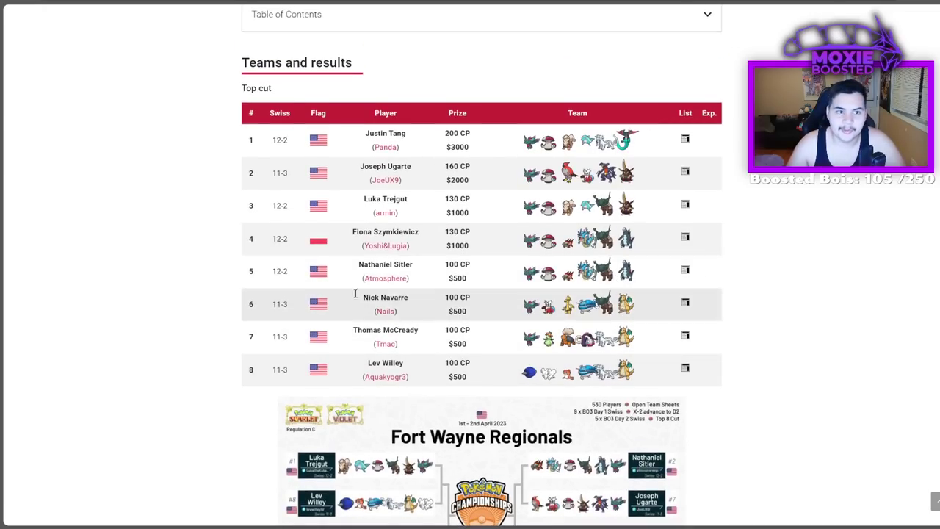
Step: Switch to the team builder, delete Great Tusk from the team and add Baxcalibur in its place
{"action": "key", "text": "alt+Tab"}
{"action": "left_click", "coordinate": [473, 91]}
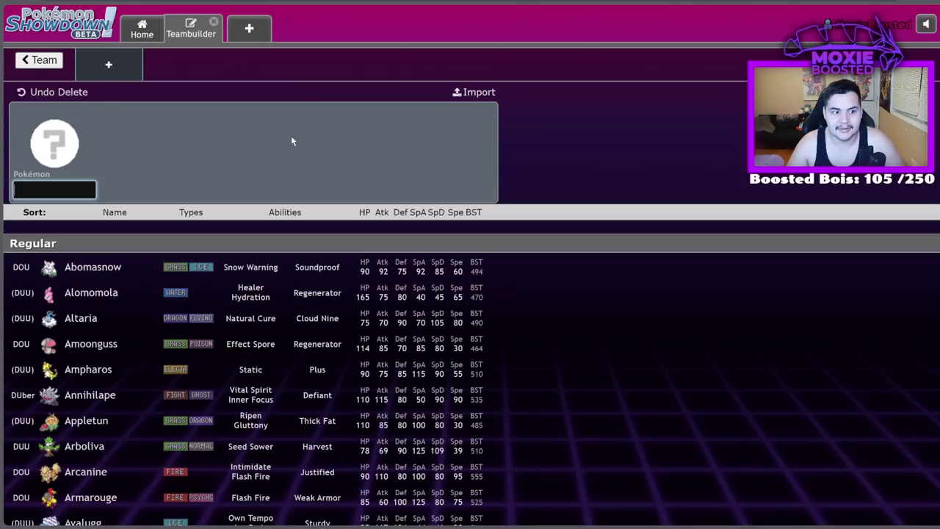
{"action": "type", "text": "bax"}
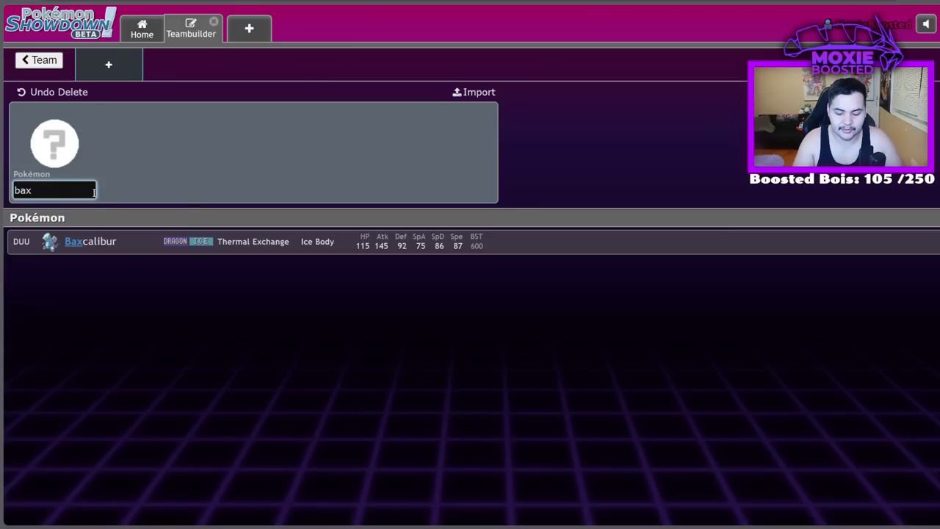
{"action": "key", "text": "Return"}
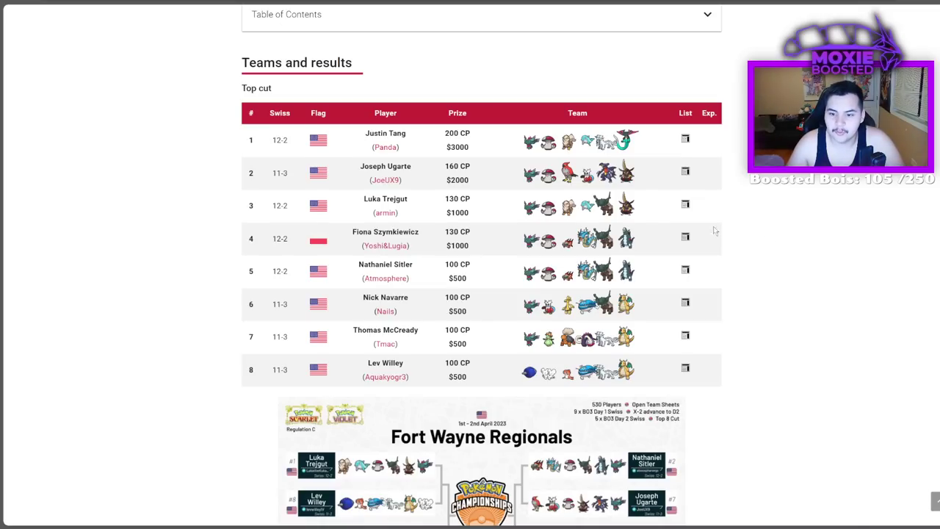
Step: Look through the Fort Wayne top cut and Day 2 Swiss teams for ones that use Baxcalibur
{"action": "scroll", "coordinate": [661, 235], "scroll_direction": "down", "scroll_amount": 7}
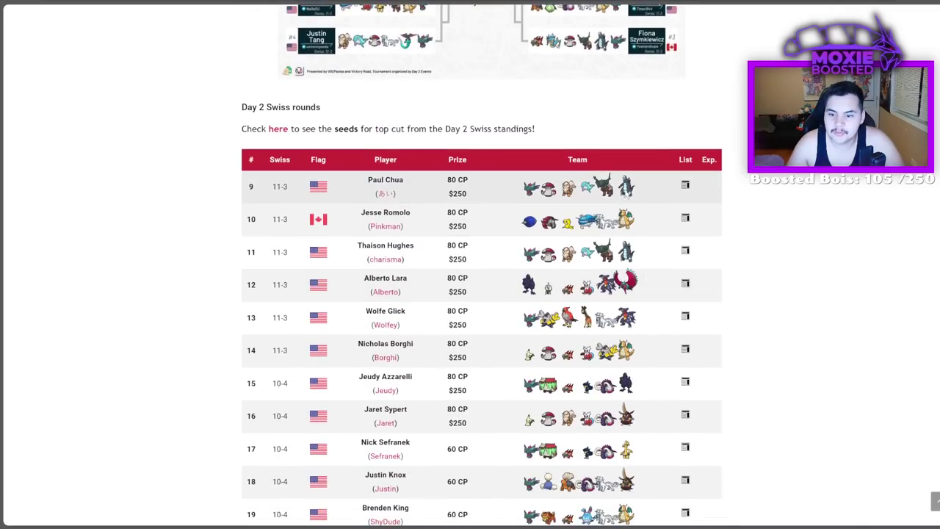
{"action": "scroll", "coordinate": [634, 198], "scroll_direction": "down", "scroll_amount": 5}
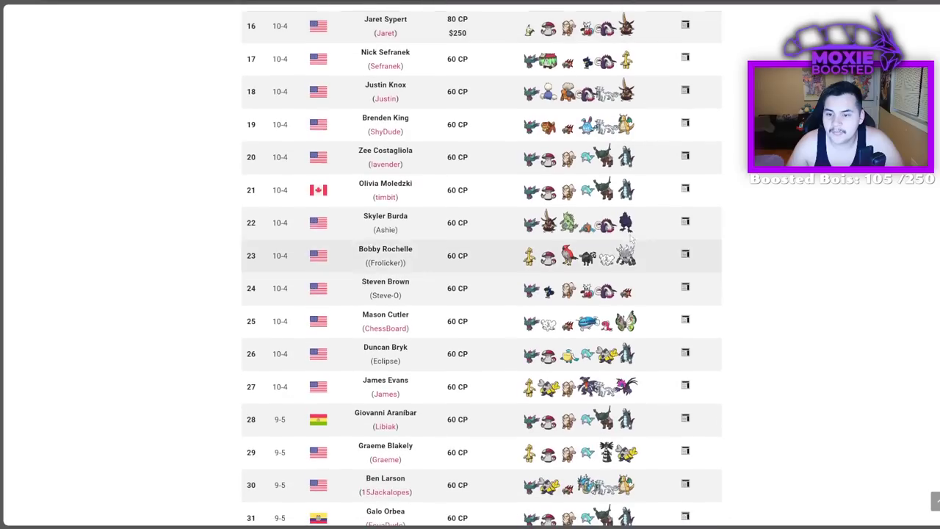
{"action": "scroll", "coordinate": [635, 213], "scroll_direction": "down", "scroll_amount": 2}
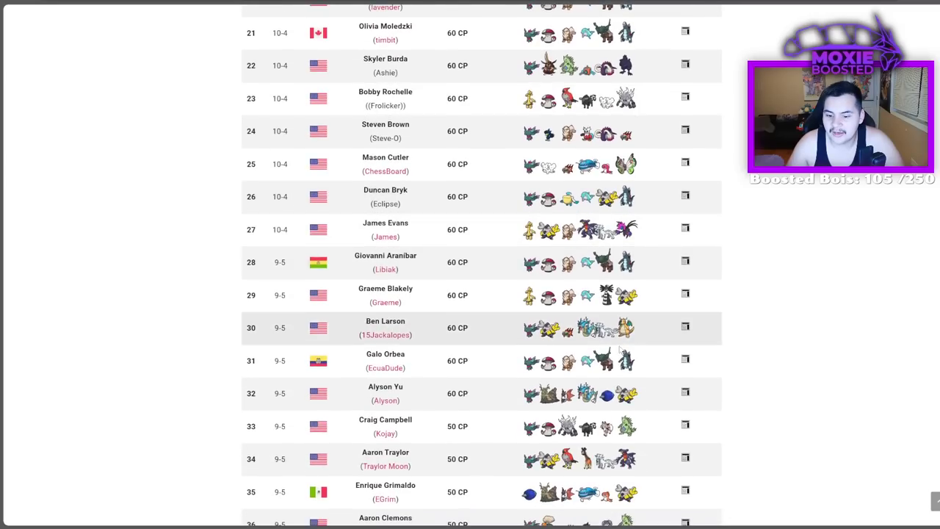
{"action": "scroll", "coordinate": [597, 369], "scroll_direction": "down", "scroll_amount": 2}
{"action": "scroll", "coordinate": [596, 370], "scroll_direction": "up", "scroll_amount": 13}
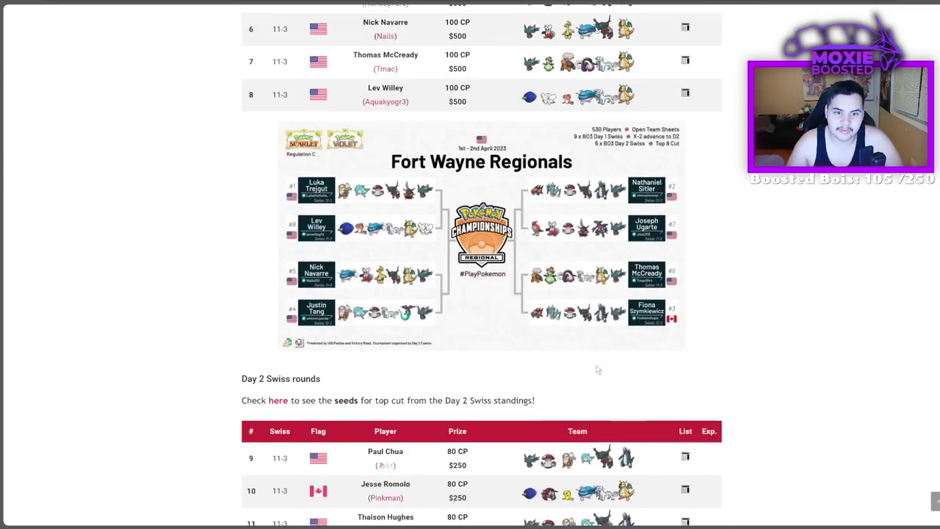
{"action": "scroll", "coordinate": [596, 369], "scroll_direction": "up", "scroll_amount": 13}
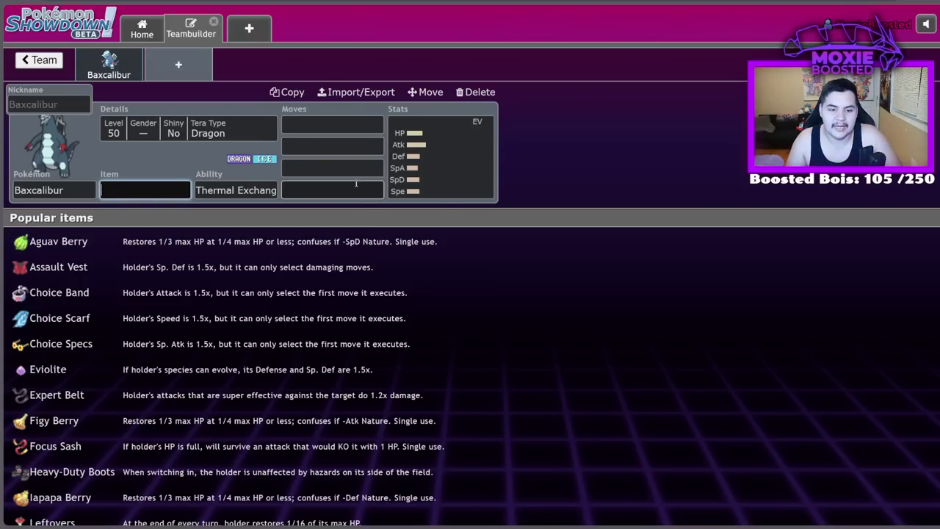
Step: Add Ting-Lu and Flutter Mane to the team after Baxcalibur
{"action": "left_click", "coordinate": [178, 64]}
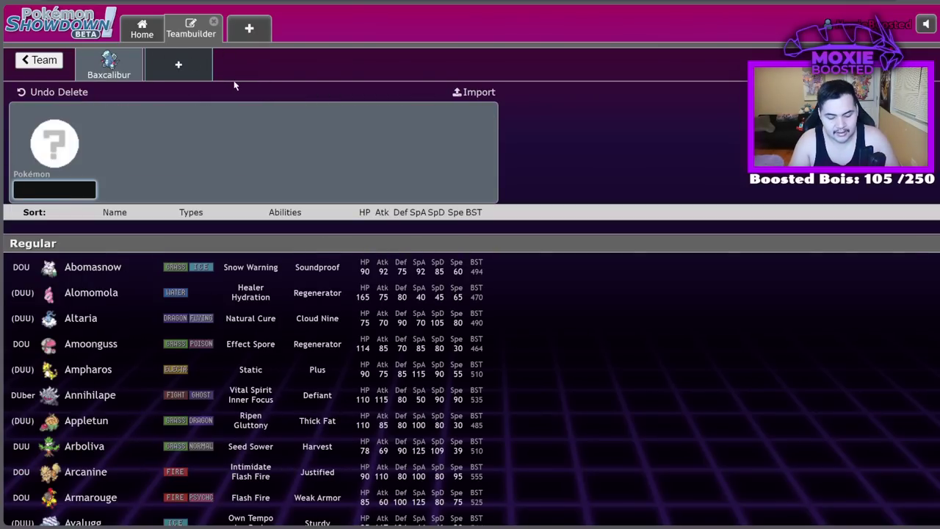
{"action": "type", "text": "ting"}
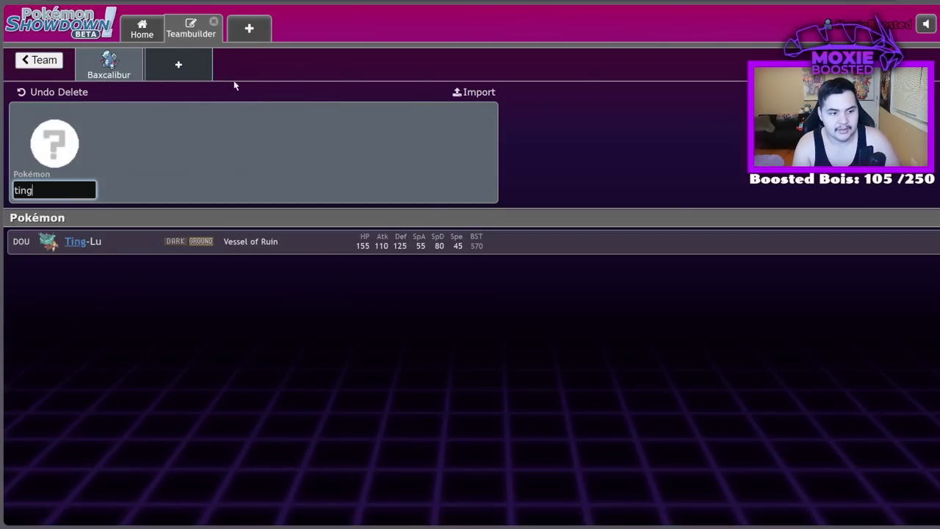
{"action": "key", "text": "Return"}
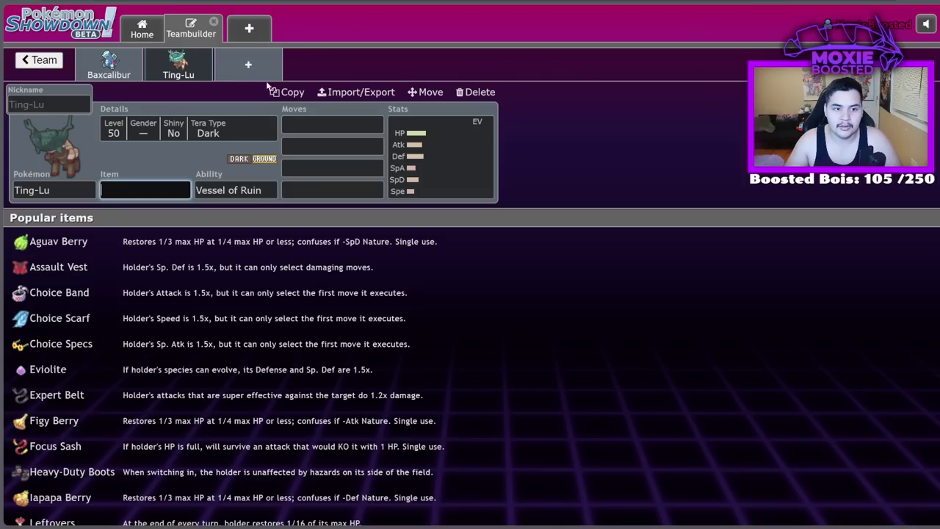
{"action": "left_click", "coordinate": [248, 73]}
{"action": "type", "text": "flutt"}
{"action": "key", "text": "Return"}
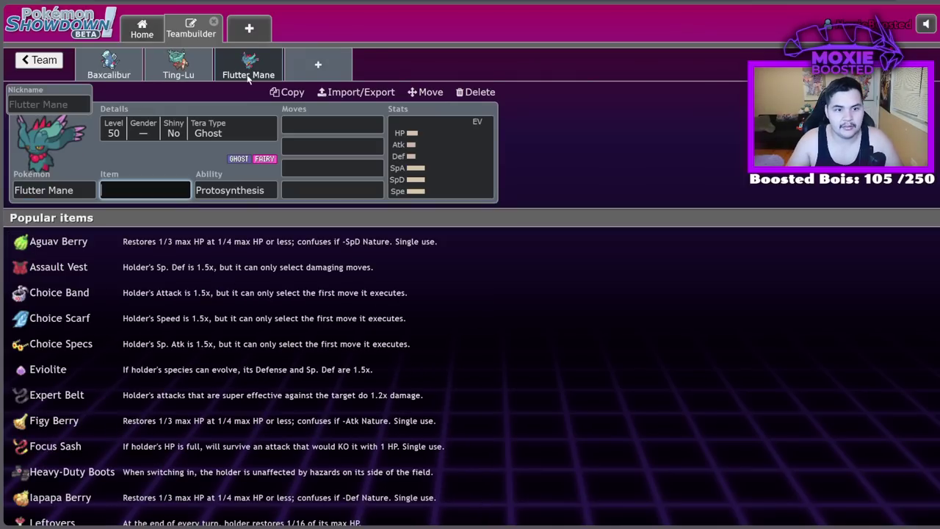
Step: Add Amoonguss and Arcanine to the team as the fourth and fifth members
{"action": "left_click", "coordinate": [295, 68]}
{"action": "type", "text": "amoo"}
{"action": "key", "text": "Return"}
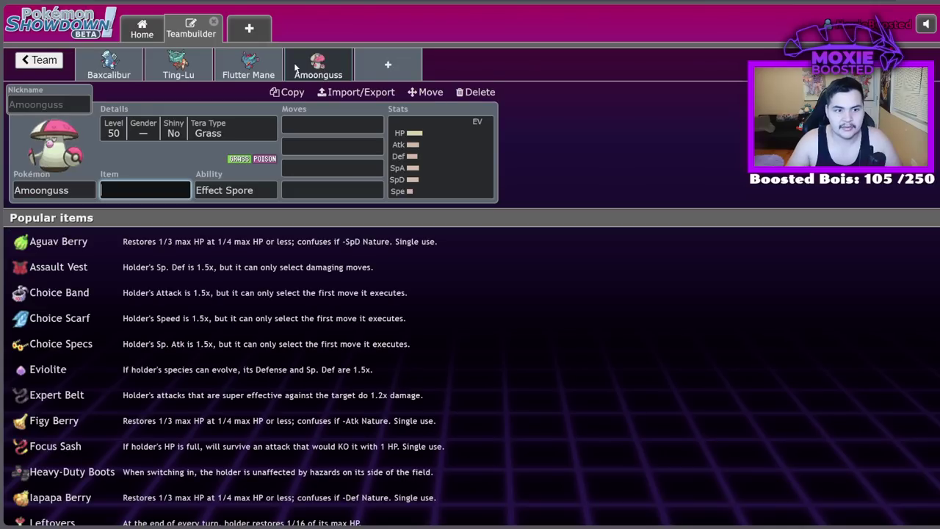
{"action": "left_click", "coordinate": [389, 64]}
{"action": "type", "text": "arc"}
{"action": "key", "text": "Return"}
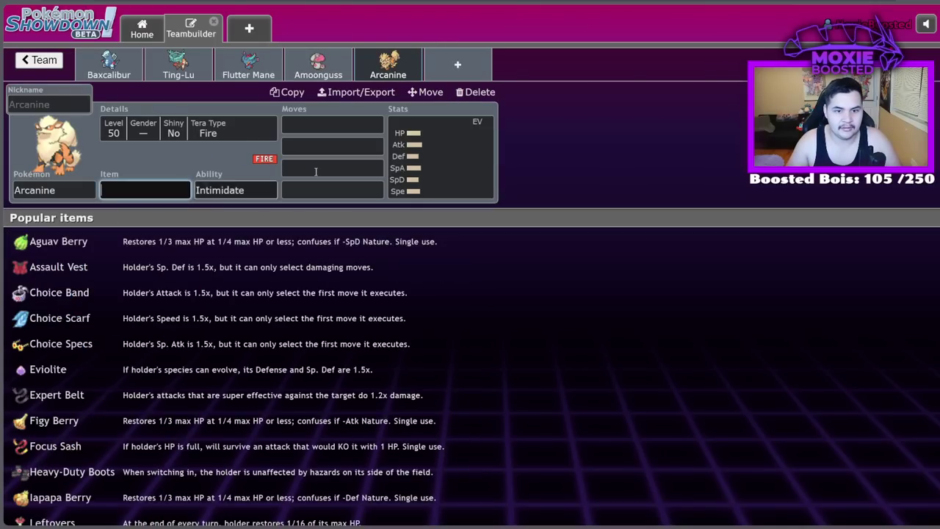
Step: Add Palafin-Hero as the sixth team member
{"action": "left_click", "coordinate": [466, 74]}
{"action": "type", "text": "pala"}
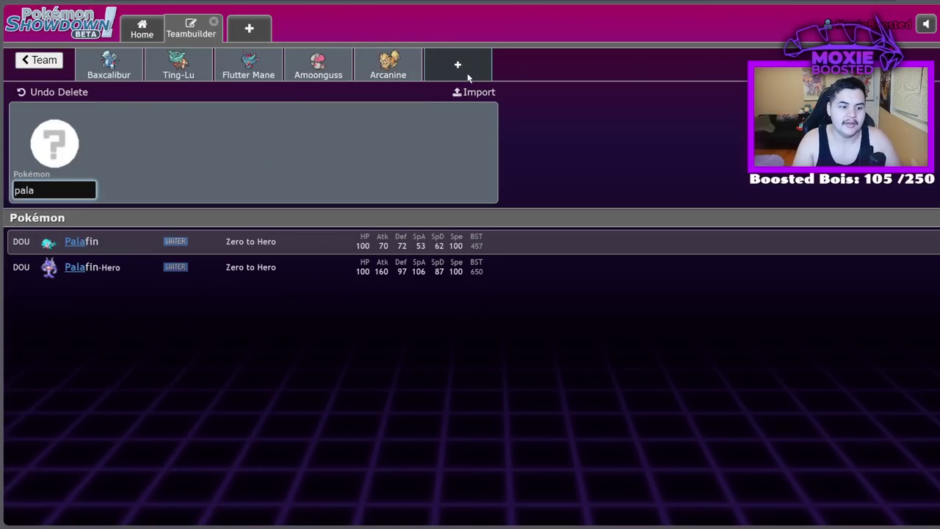
{"action": "key", "text": "Down"}
{"action": "key", "text": "Return"}
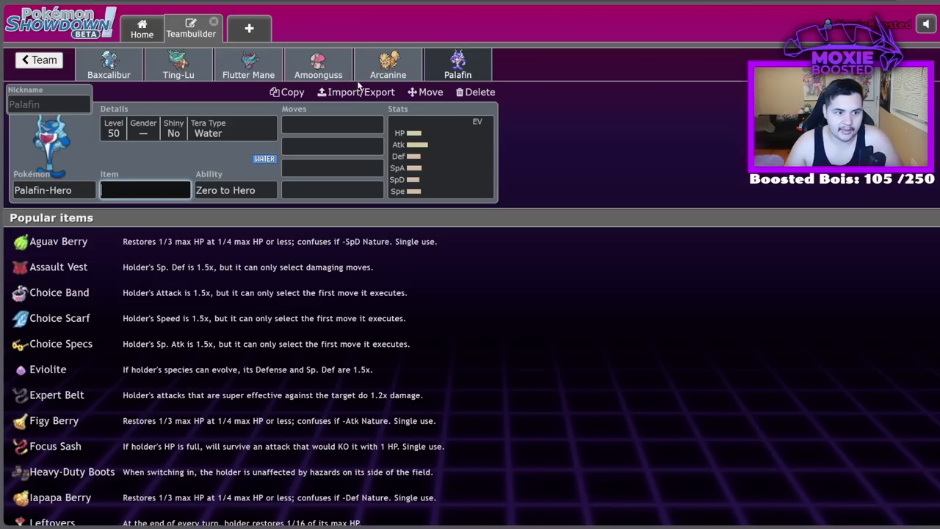
Step: Look at Ting-Lu's empty set and open Baxcalibur's EV spread
{"action": "left_click", "coordinate": [184, 73]}
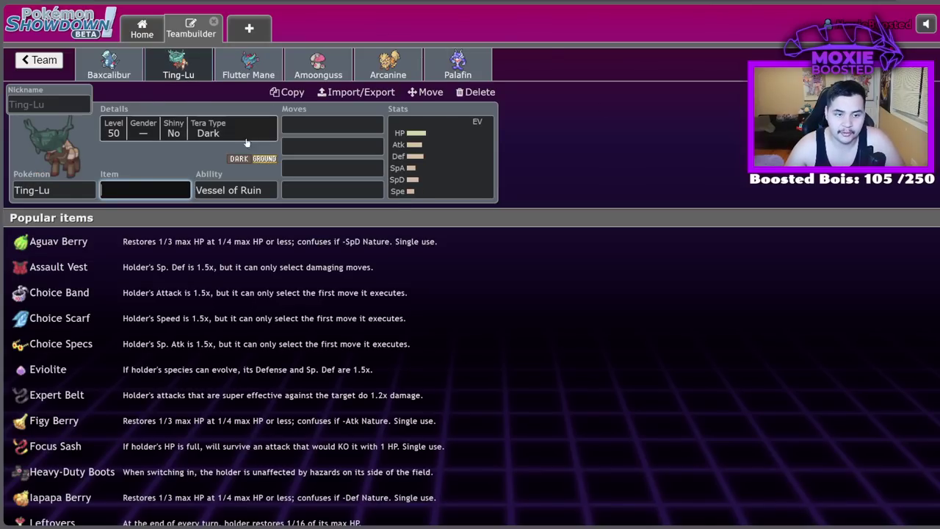
{"action": "left_click", "coordinate": [128, 75]}
{"action": "key", "text": "Tab"}
{"action": "key", "text": "Tab"}
{"action": "key", "text": "Tab"}
{"action": "key", "text": "Tab"}
{"action": "key", "text": "Tab"}
{"action": "key", "text": "Tab"}
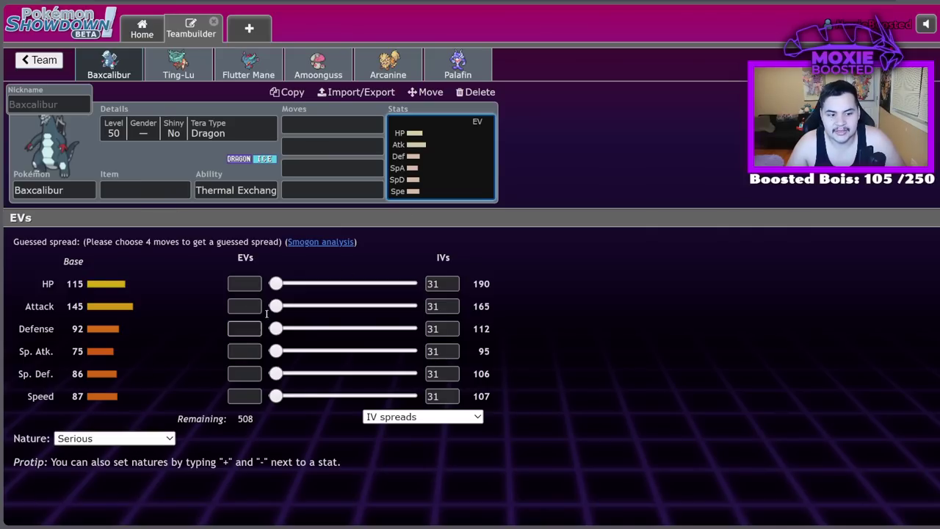
Step: Set Baxcalibur's first two moves to Swords Dance and Ice Shard
{"action": "left_click", "coordinate": [325, 126]}
{"action": "type", "text": "swo"}
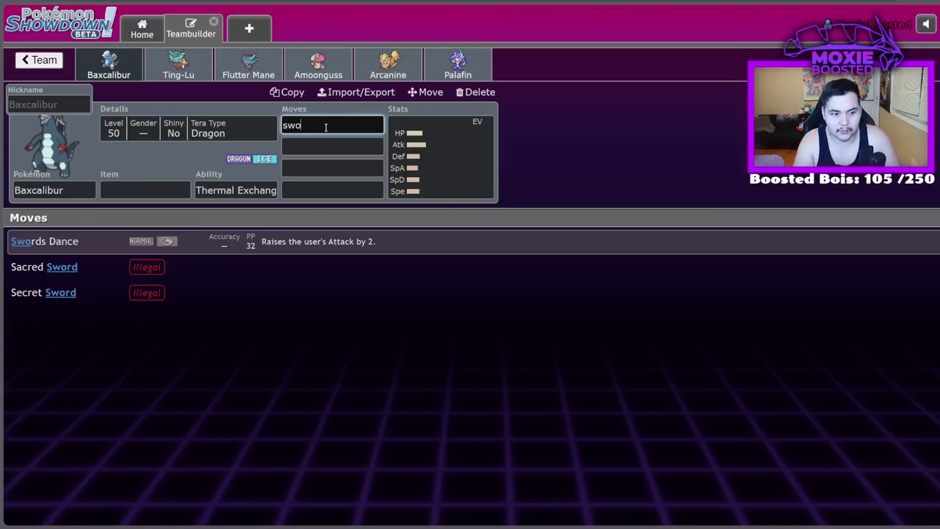
{"action": "key", "text": "Return"}
{"action": "type", "text": "ice"}
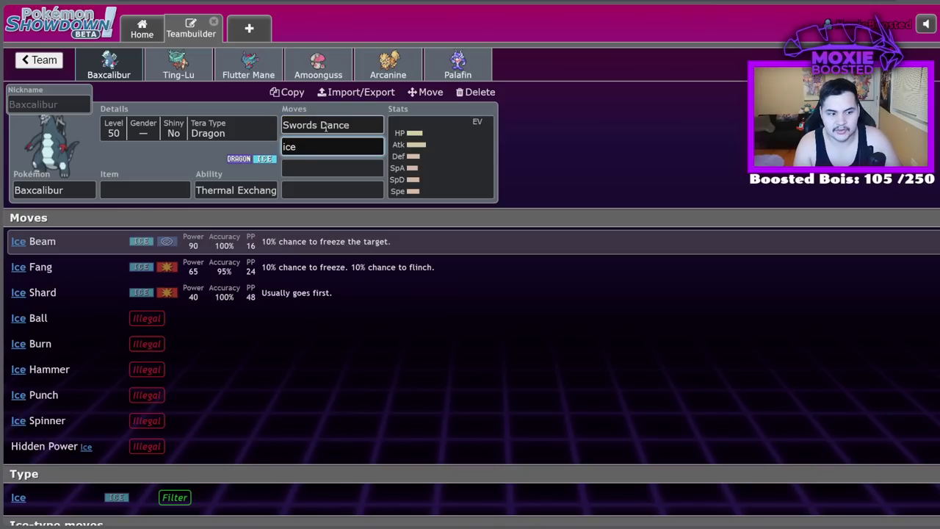
{"action": "key", "text": "Down"}
{"action": "key", "text": "Down"}
{"action": "key", "text": "Return"}
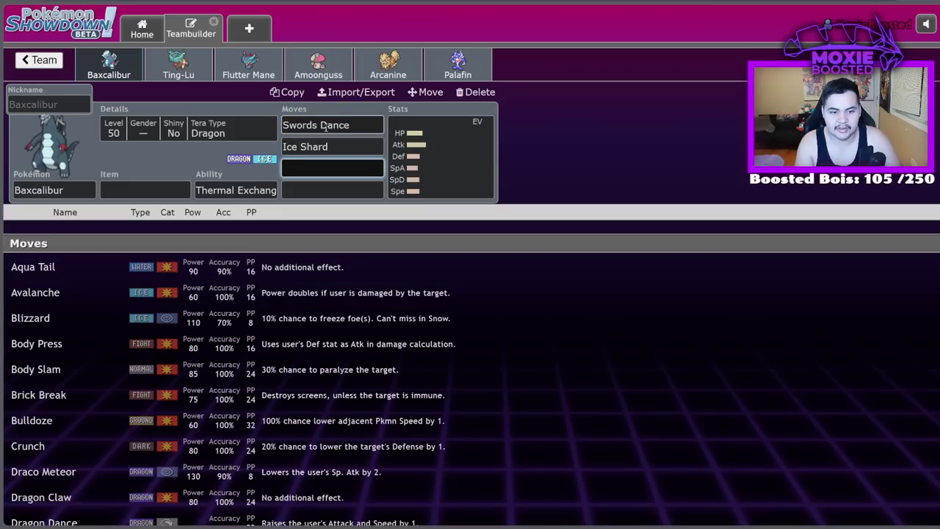
{"action": "type", "text": "ici"}
{"action": "key", "text": "BackSpace"}
{"action": "key", "text": "BackSpace"}
{"action": "key", "text": "BackSpace"}
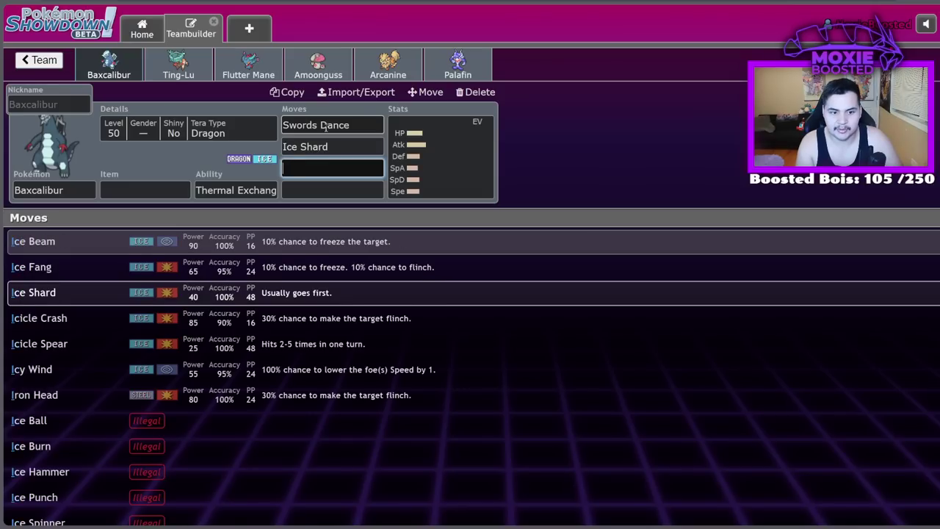
Step: Give Baxcalibur the Clear Amulet as its held item
{"action": "left_click", "coordinate": [132, 189]}
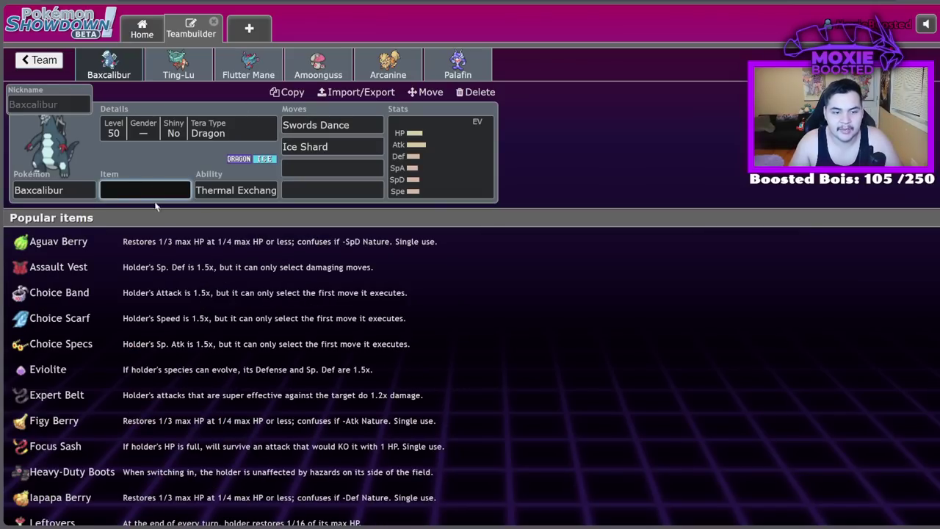
{"action": "type", "text": "clea"}
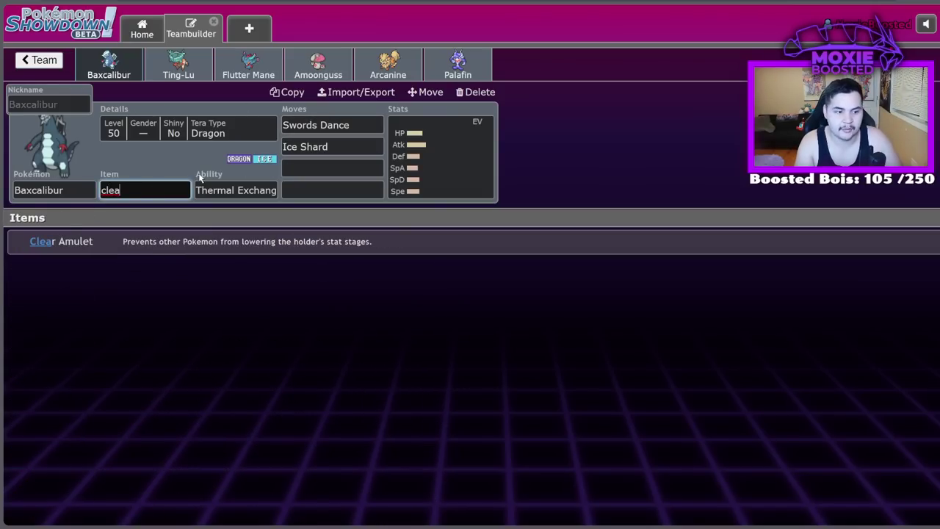
{"action": "key", "text": "Return"}
Step: Set Baxcalibur's third and fourth moves to Glaive Rush and Icicle Crash, and choose the Adamant nature
{"action": "left_click", "coordinate": [329, 169]}
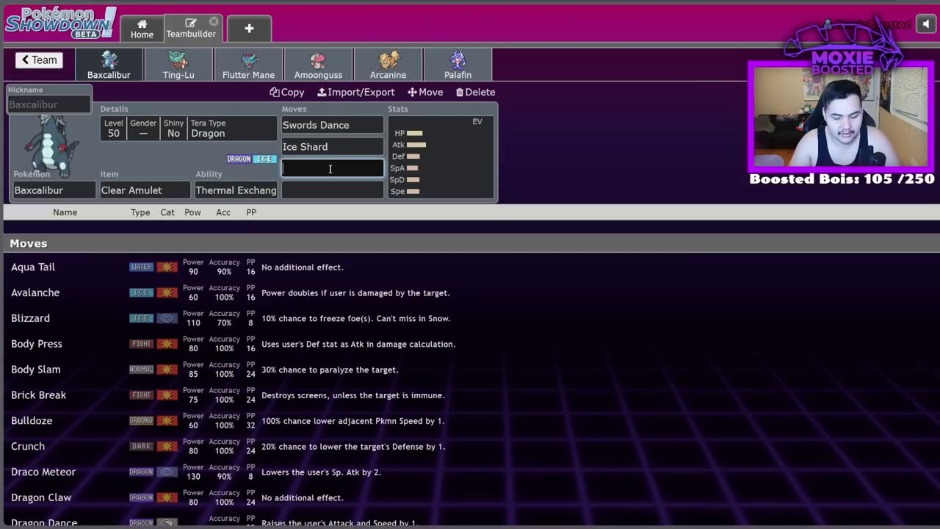
{"action": "type", "text": "gla"}
{"action": "key", "text": "Return"}
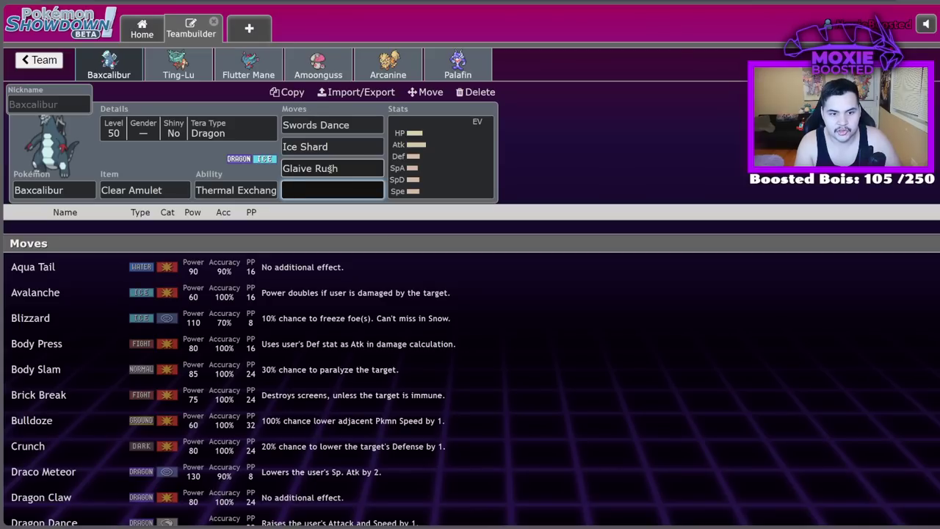
{"action": "type", "text": "ici"}
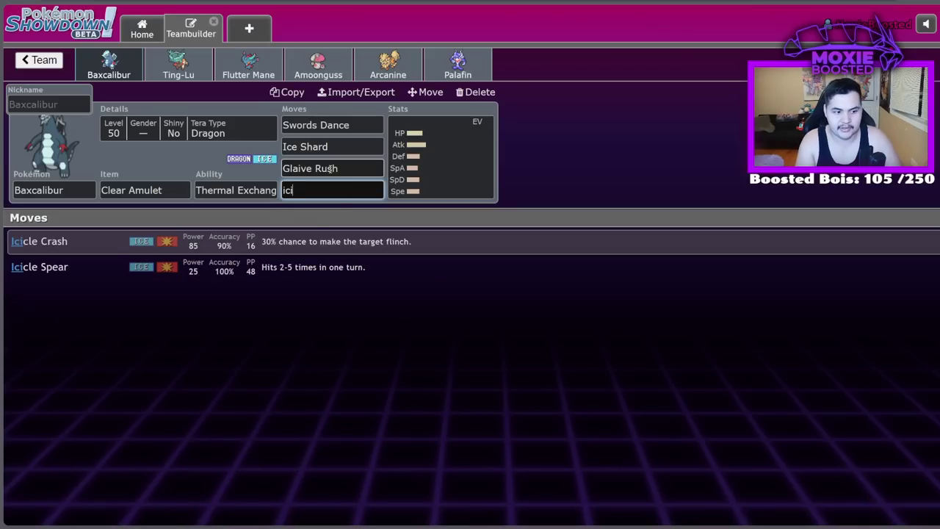
{"action": "left_click", "coordinate": [313, 243]}
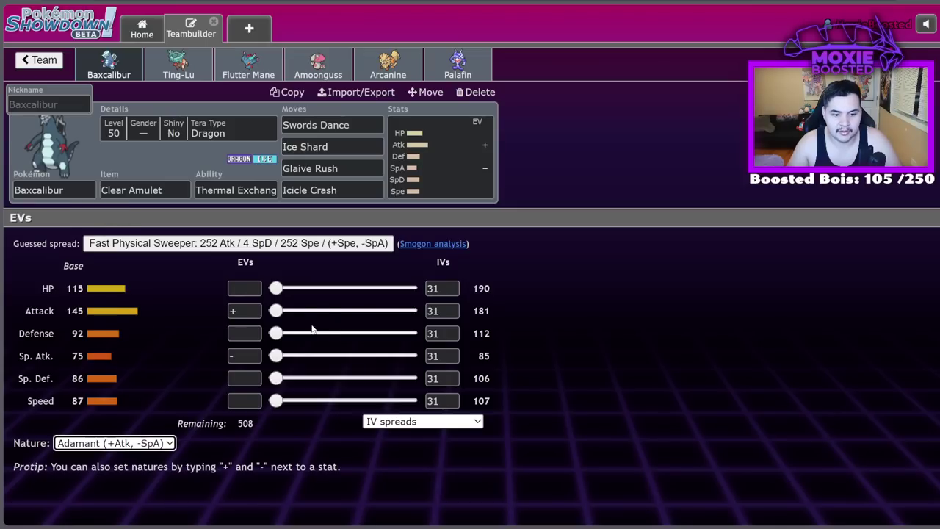
Step: Set Baxcalibur's EVs to 252 HP, 196 Attack, 4 Defense, 44 Sp. Def. and 12 Speed
{"action": "left_click_drag", "start_coordinate": [276, 311], "coordinate": [378, 335]}
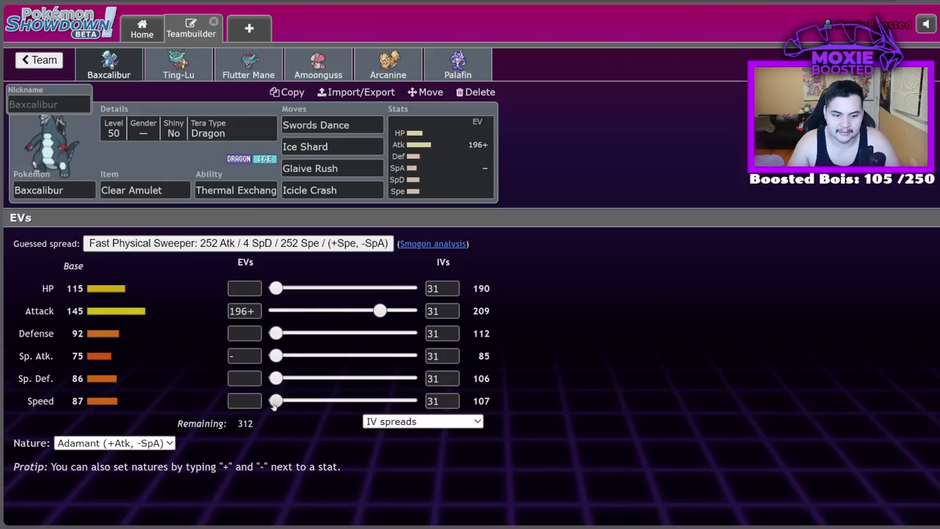
{"action": "left_click_drag", "start_coordinate": [275, 402], "coordinate": [256, 408]}
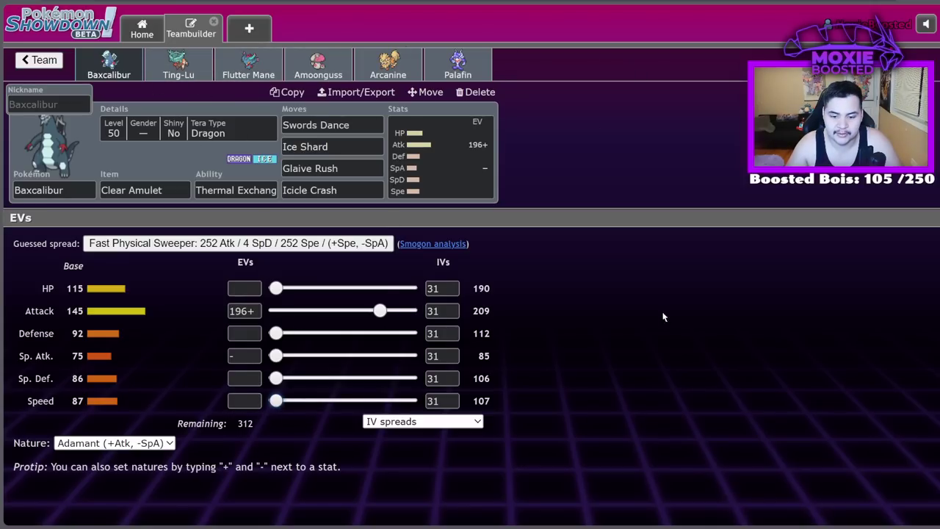
{"action": "left_click_drag", "start_coordinate": [275, 288], "coordinate": [529, 287]}
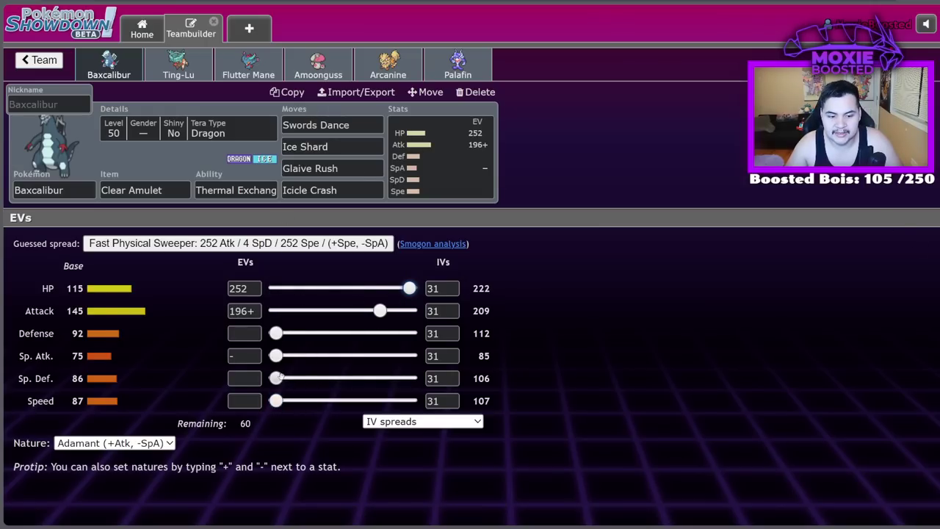
{"action": "left_click_drag", "start_coordinate": [275, 378], "coordinate": [299, 378]}
{"action": "left_click_drag", "start_coordinate": [275, 334], "coordinate": [277, 334]}
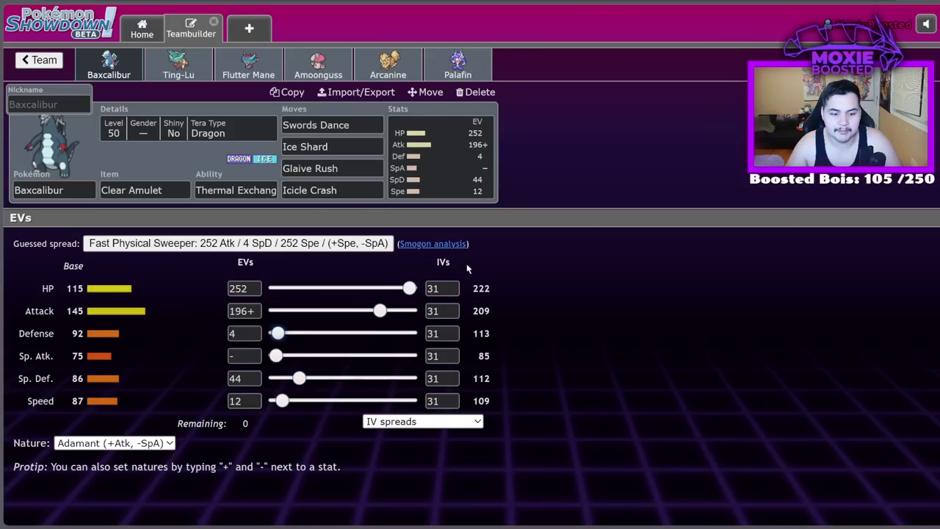
Step: Set Baxcalibur's Tera type to Poison, and look over its EV spread alongside Ting-Lu's set
{"action": "left_click", "coordinate": [169, 131]}
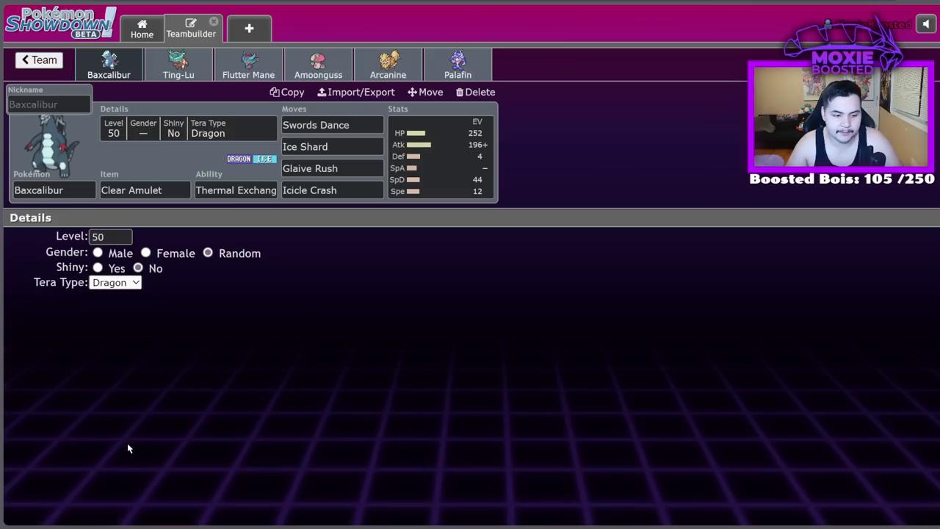
{"action": "key", "text": "p"}
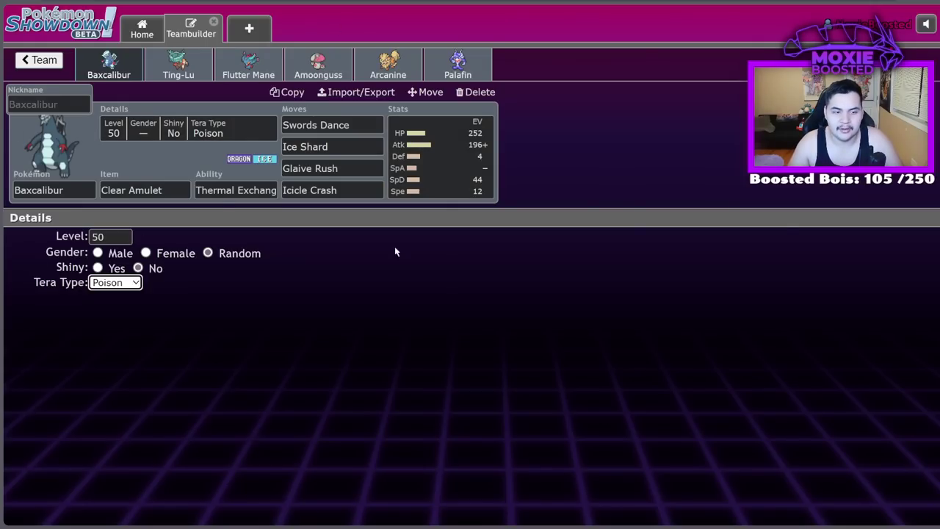
{"action": "left_click", "coordinate": [402, 115]}
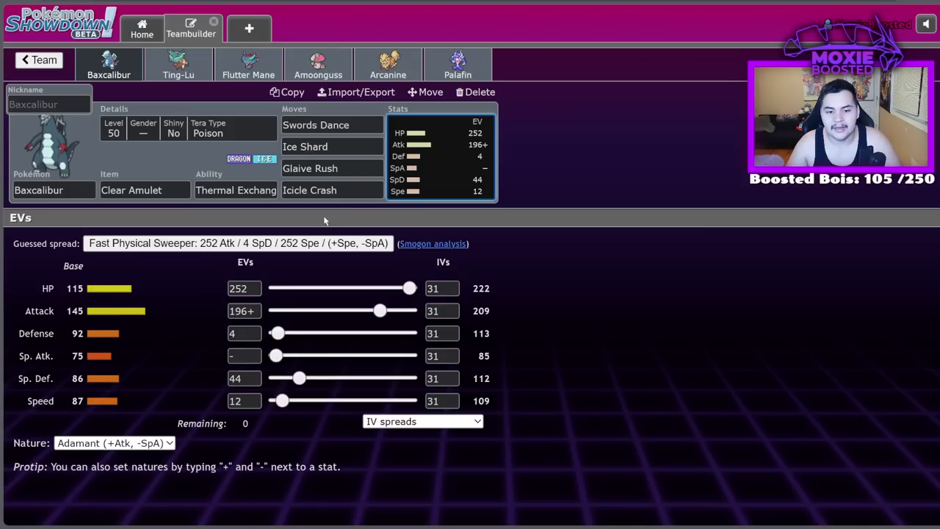
{"action": "left_click", "coordinate": [178, 65]}
{"action": "left_click", "coordinate": [112, 65]}
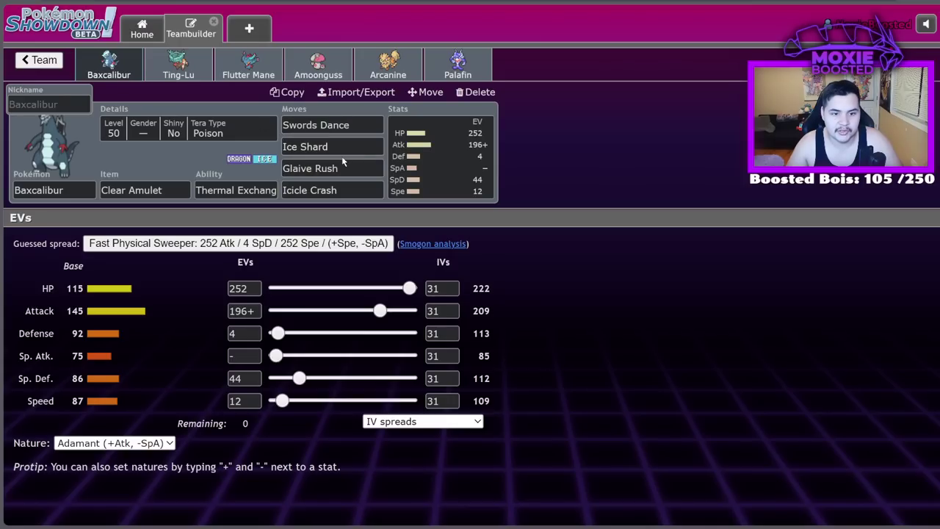
Step: Replace Baxcalibur's held item with Assault Vest
{"action": "left_click", "coordinate": [179, 192]}
{"action": "key", "text": "ctrl+a"}
{"action": "type", "text": "ass"}
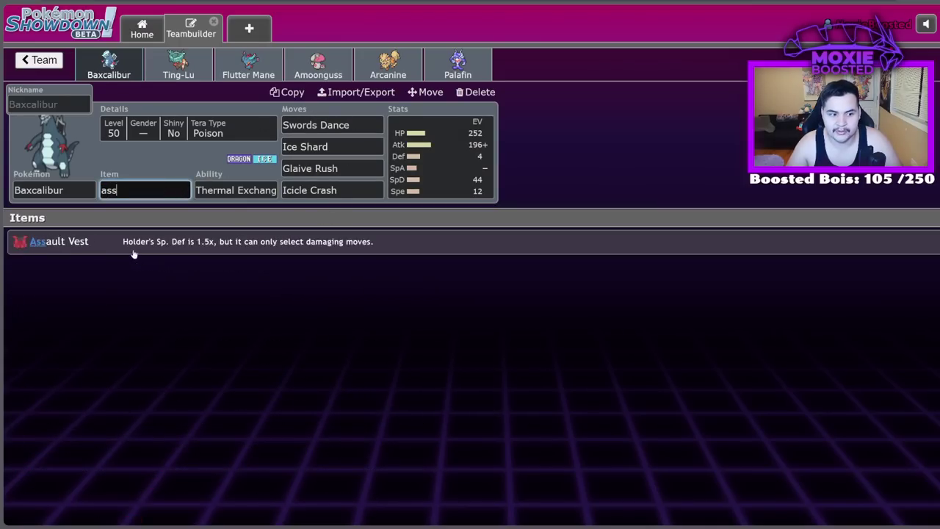
{"action": "left_click", "coordinate": [125, 246]}
Step: Look through Baxcalibur's available moves and replace Swords Dance with Earthquake
{"action": "left_click", "coordinate": [372, 123]}
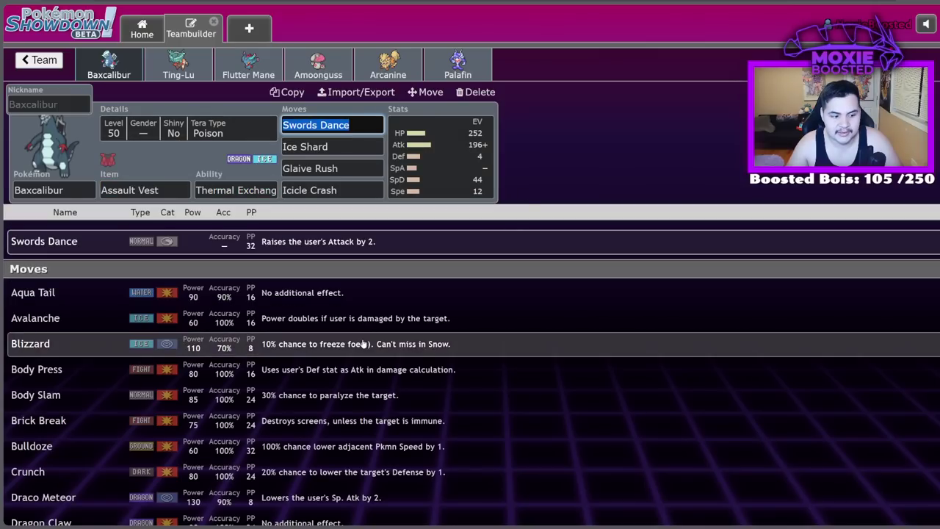
{"action": "scroll", "coordinate": [362, 343], "scroll_direction": "down", "scroll_amount": 3}
{"action": "scroll", "coordinate": [362, 343], "scroll_direction": "down", "scroll_amount": 8}
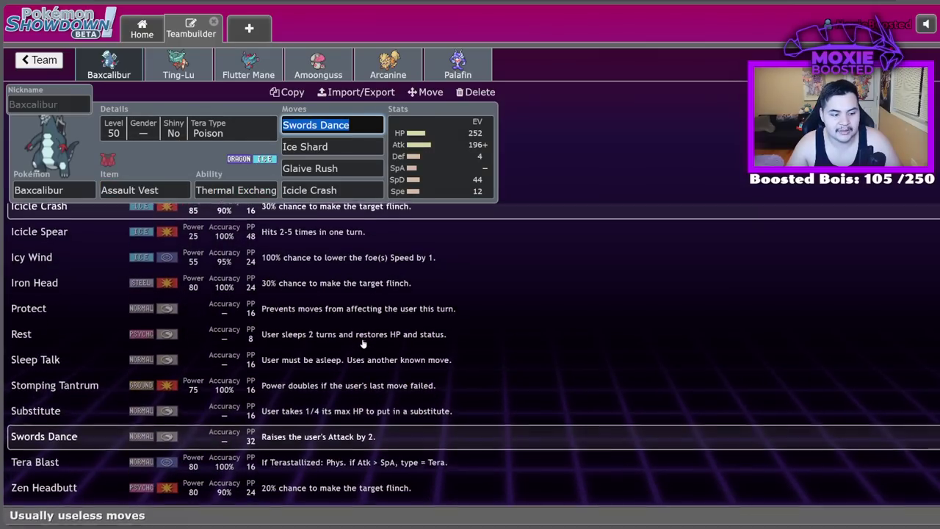
{"action": "scroll", "coordinate": [362, 343], "scroll_direction": "down", "scroll_amount": 5}
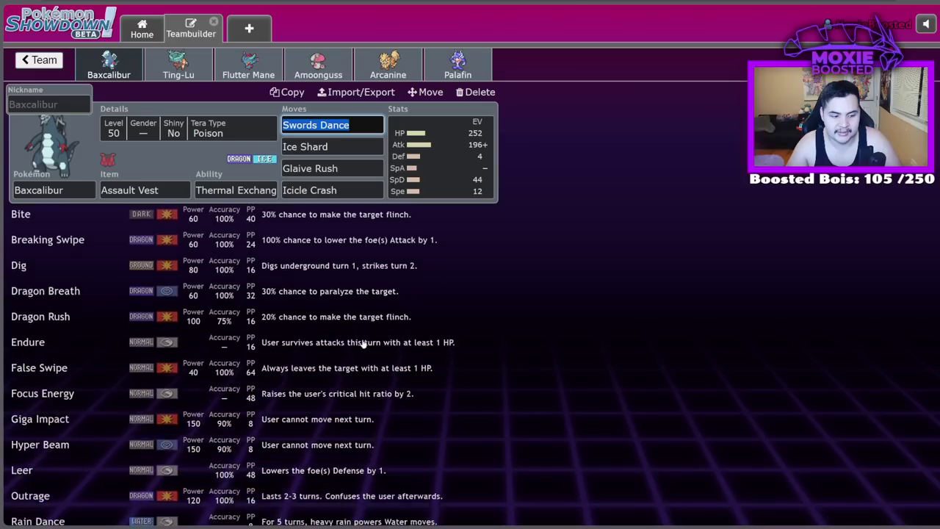
{"action": "scroll", "coordinate": [303, 343], "scroll_direction": "up", "scroll_amount": 15}
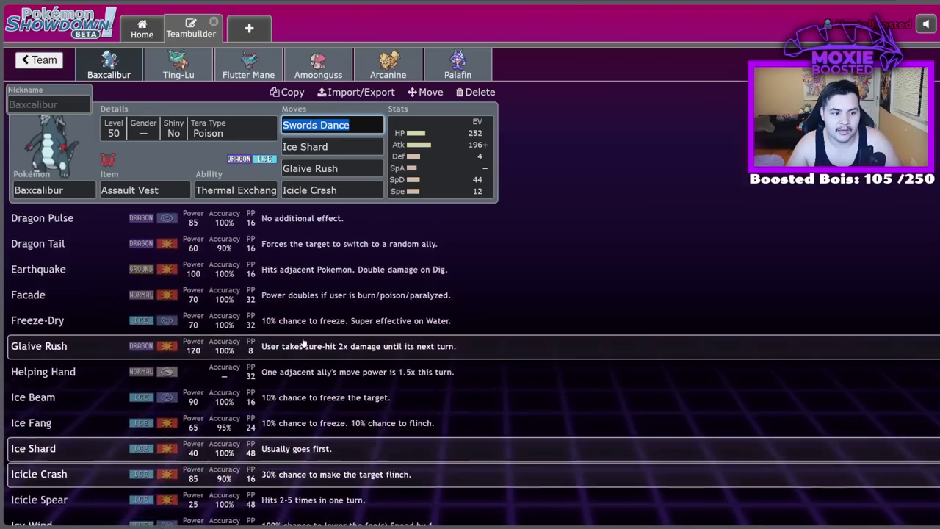
{"action": "scroll", "coordinate": [303, 343], "scroll_direction": "down", "scroll_amount": 2}
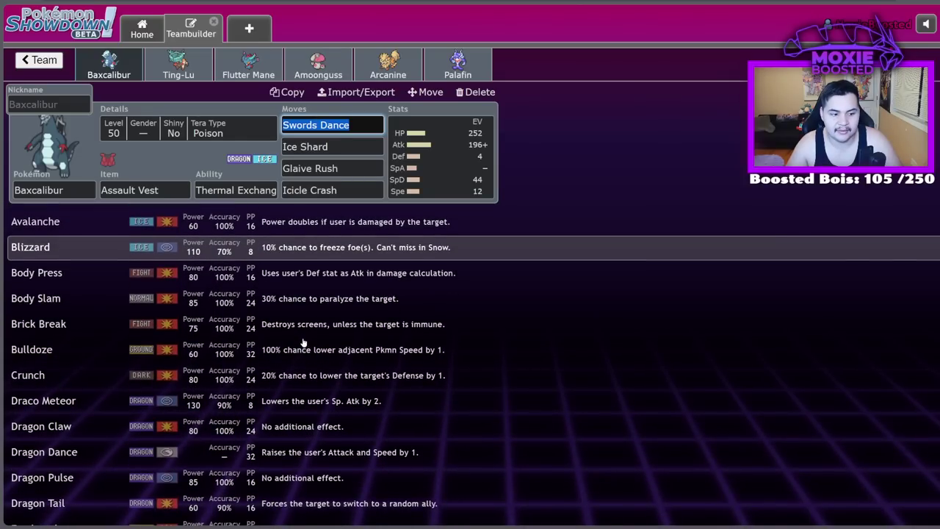
{"action": "scroll", "coordinate": [217, 365], "scroll_direction": "down", "scroll_amount": 4}
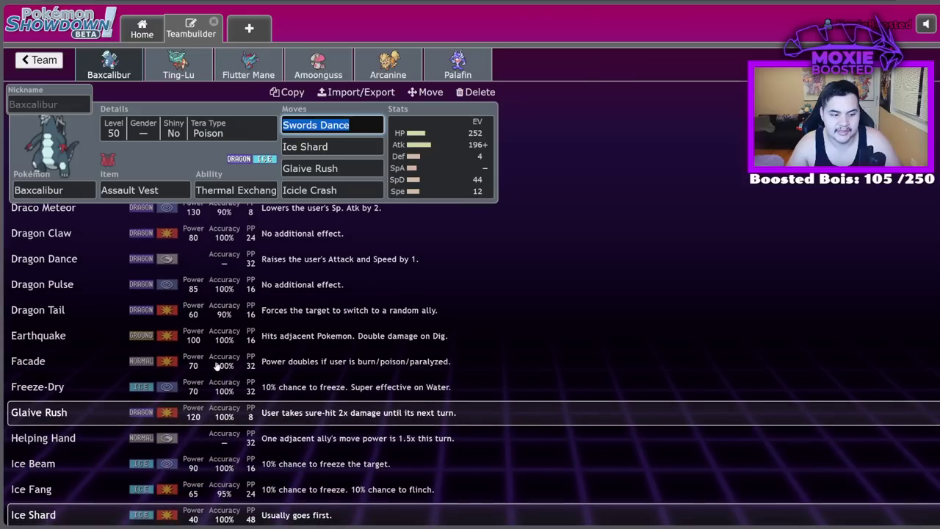
{"action": "left_click", "coordinate": [215, 335]}
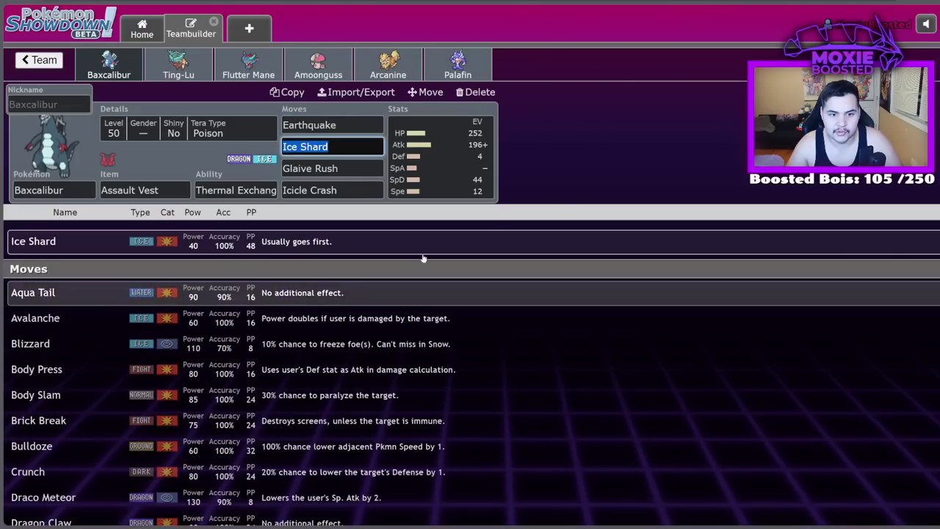
Step: Set Baxcalibur's Tera type to Ground and reopen its EV spread
{"action": "left_click", "coordinate": [168, 128]}
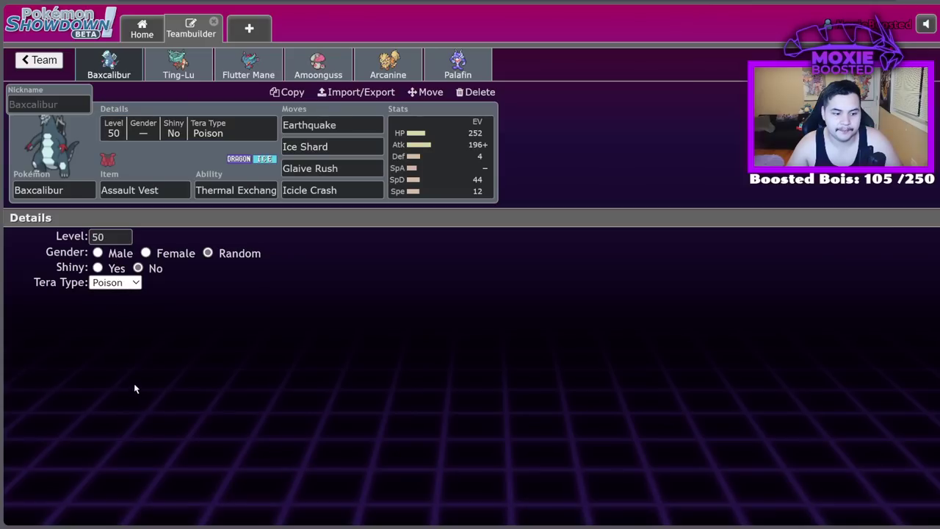
{"action": "type", "text": "ground"}
{"action": "left_click", "coordinate": [418, 160]}
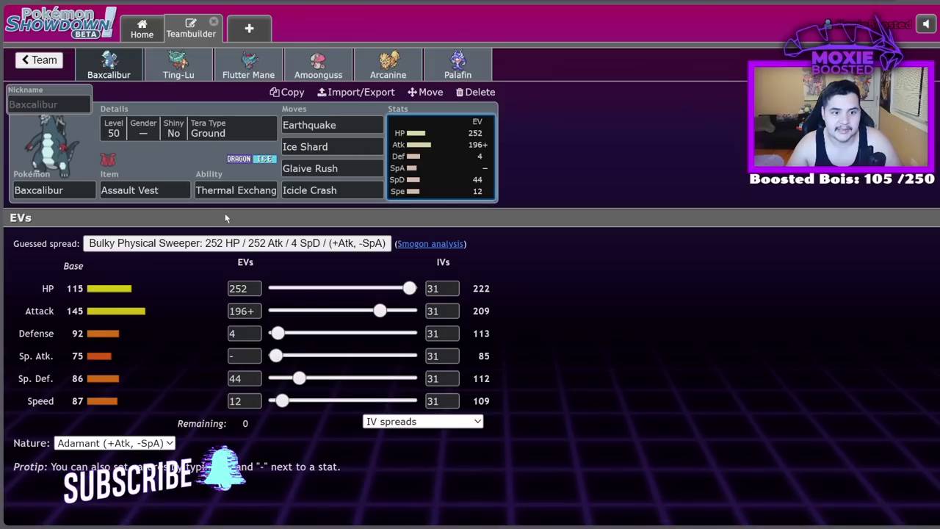
Step: Compare Baxcalibur's set with teammates Ting-Lu, Palafin, Arcanine and Amoonguss, and return to Baxcalibur
{"action": "left_click", "coordinate": [179, 64]}
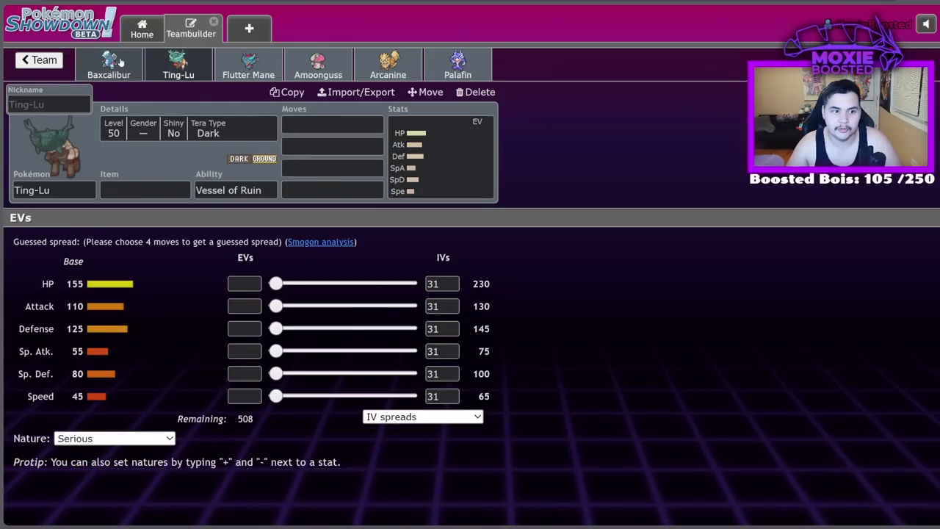
{"action": "left_click", "coordinate": [108, 65]}
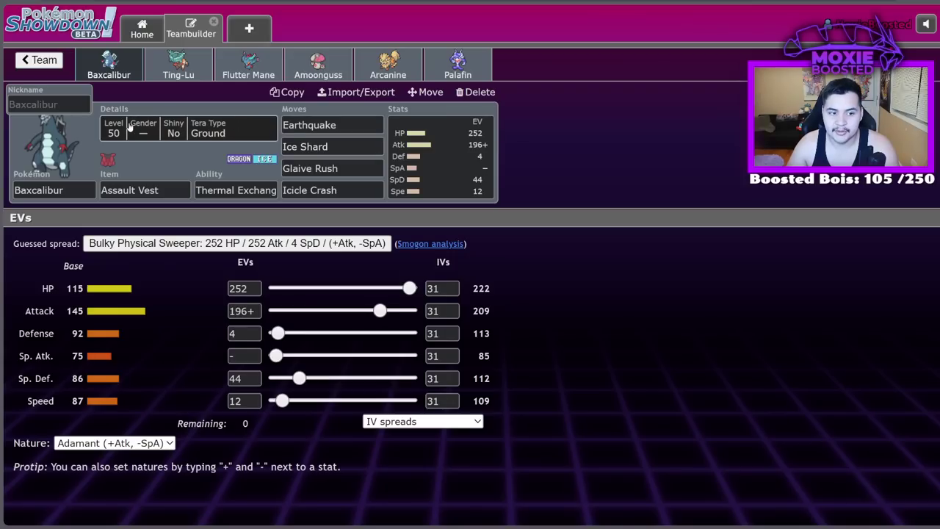
{"action": "left_click", "coordinate": [180, 70]}
{"action": "left_click", "coordinate": [103, 67]}
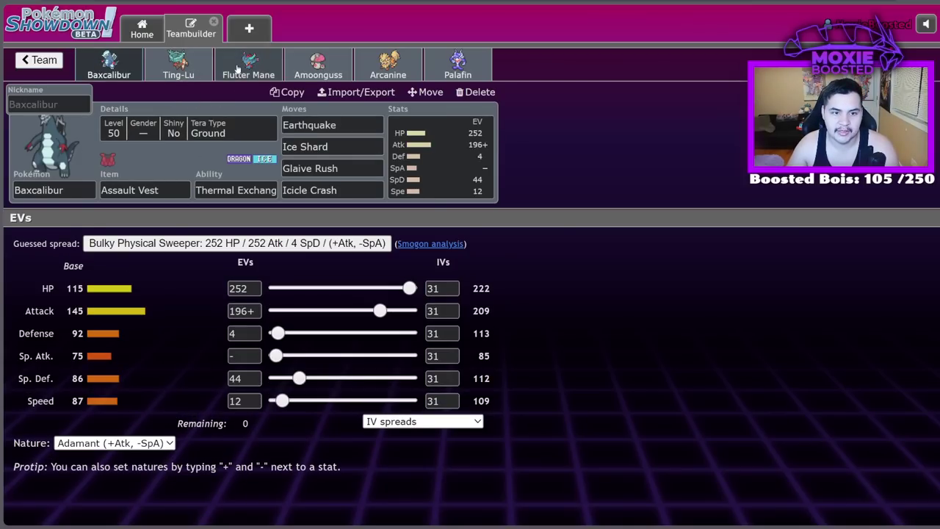
{"action": "left_click", "coordinate": [435, 76]}
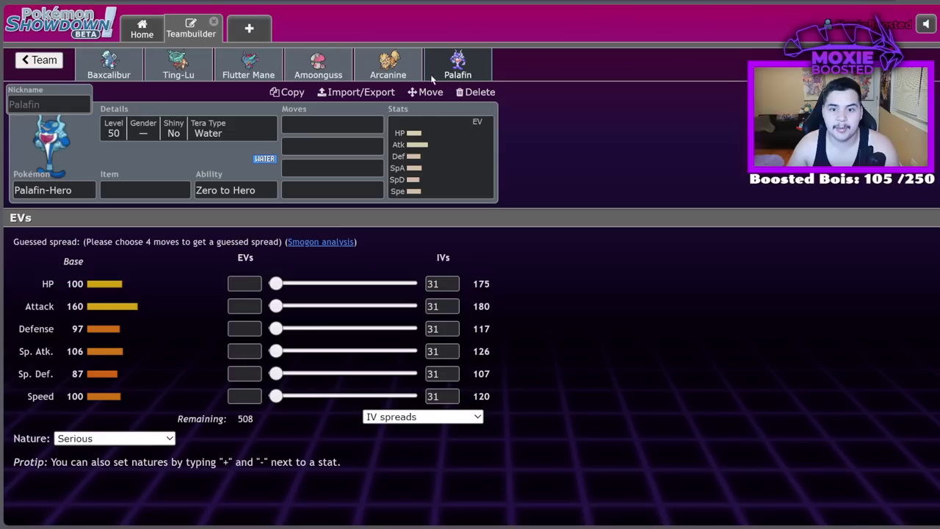
{"action": "left_click", "coordinate": [392, 67]}
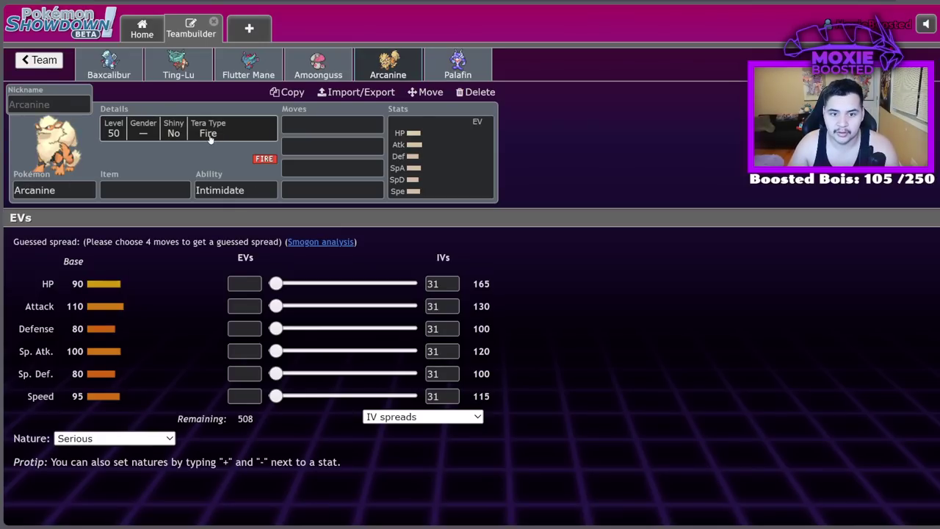
{"action": "left_click", "coordinate": [320, 64]}
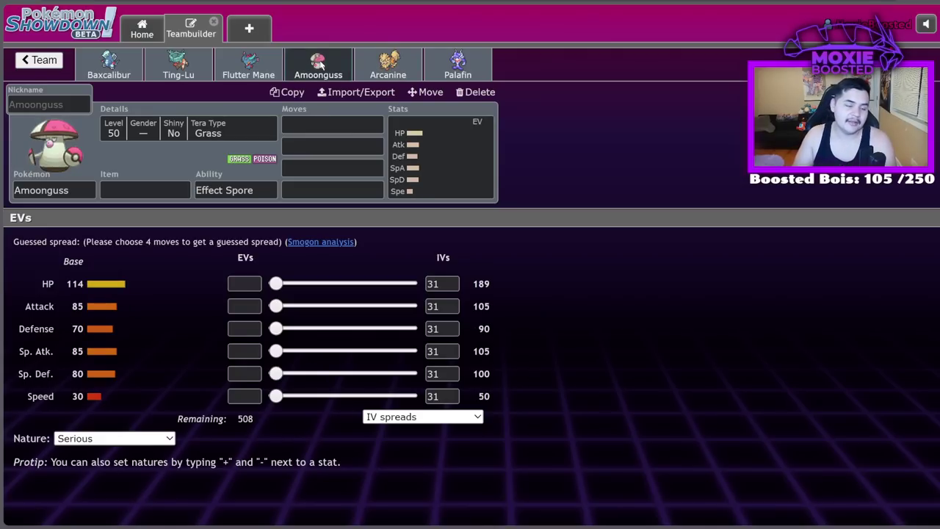
{"action": "left_click", "coordinate": [125, 72]}
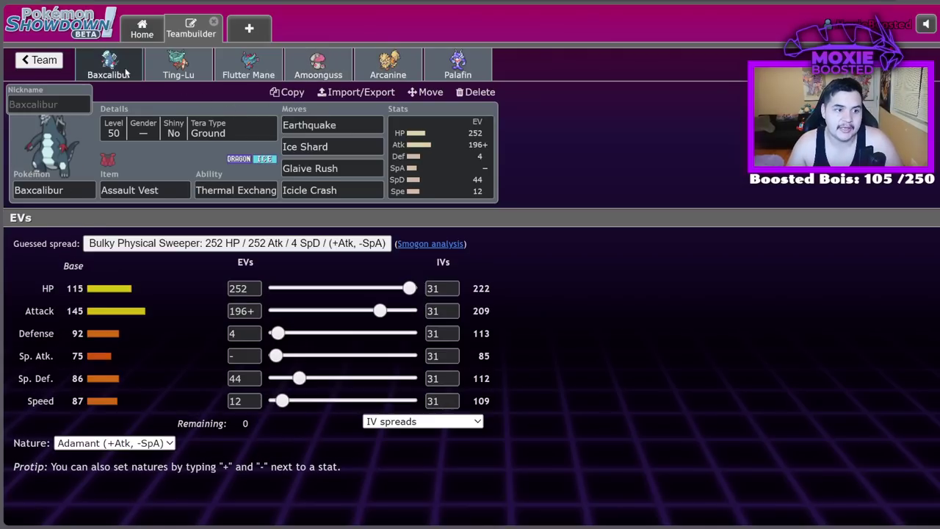
Step: Review the descriptions of Baxcalibur's ability, Glaive Rush and Ice Shard
{"action": "left_click", "coordinate": [355, 170]}
{"action": "key", "text": "shift+Tab"}
{"action": "key", "text": "shift+Tab"}
{"action": "key", "text": "shift+Tab"}
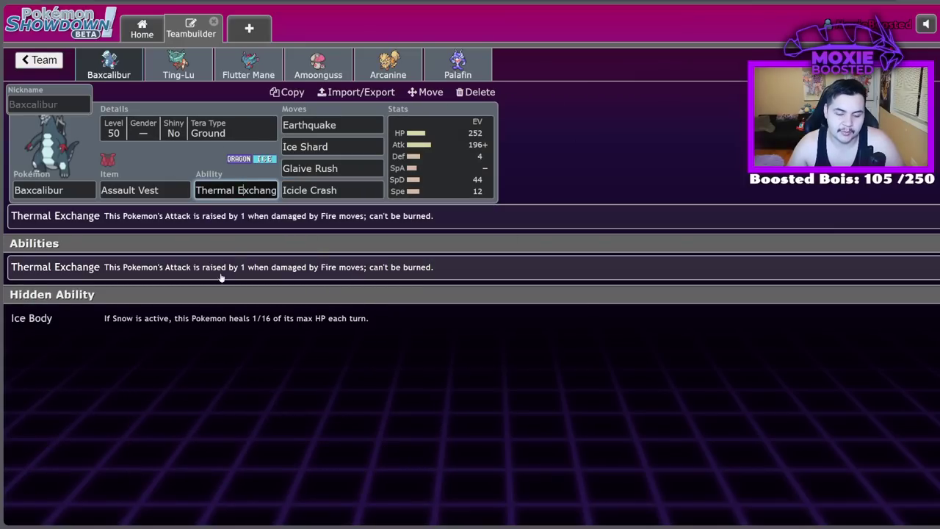
{"action": "left_click", "coordinate": [354, 169]}
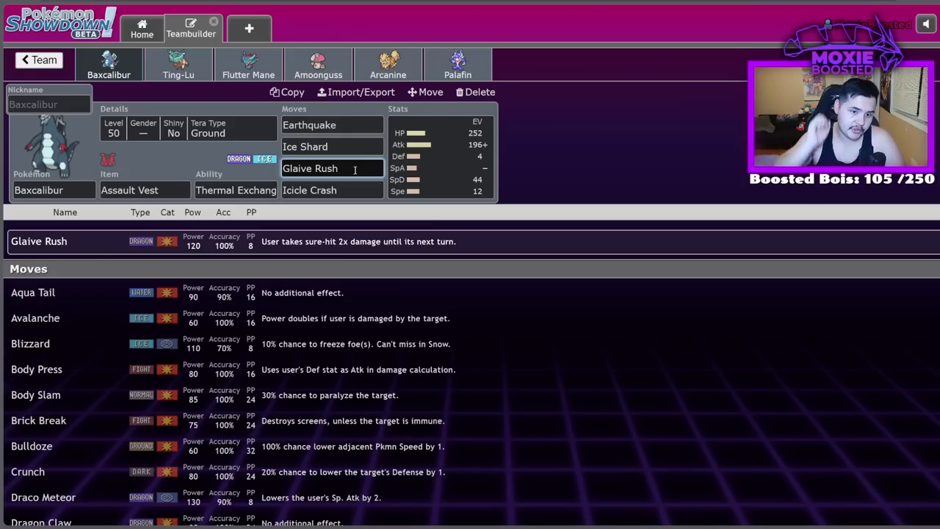
{"action": "key", "text": "shift+Tab"}
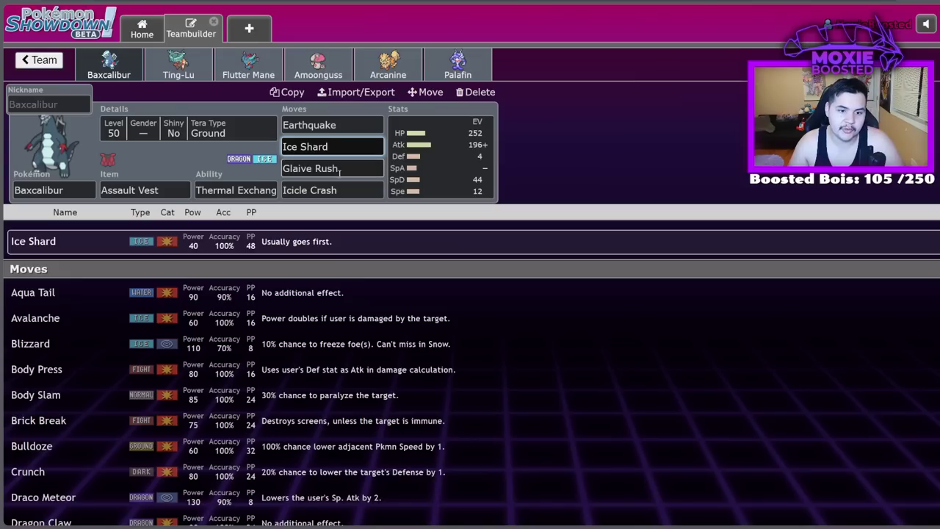
Step: Check Baxcalibur's Glaive Rush description, and set Howl as Arcanine's first move
{"action": "left_click", "coordinate": [340, 169]}
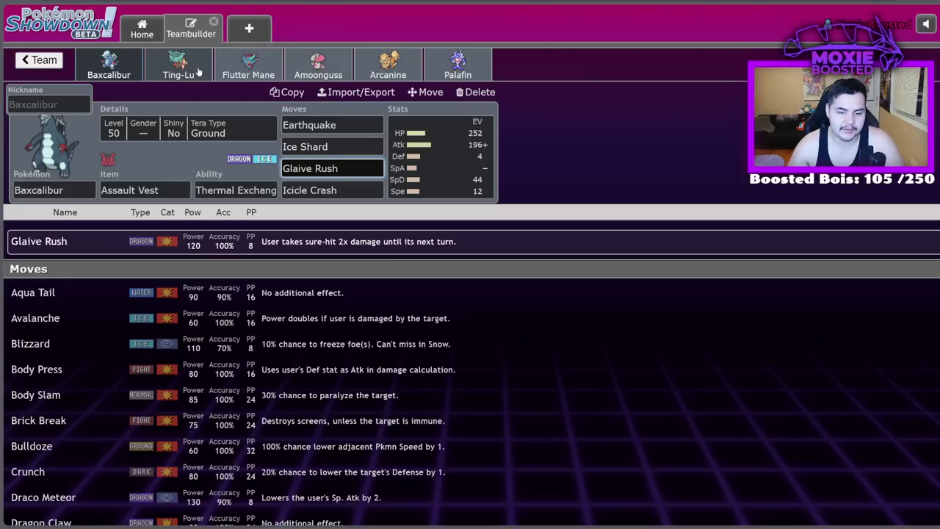
{"action": "left_click", "coordinate": [388, 65]}
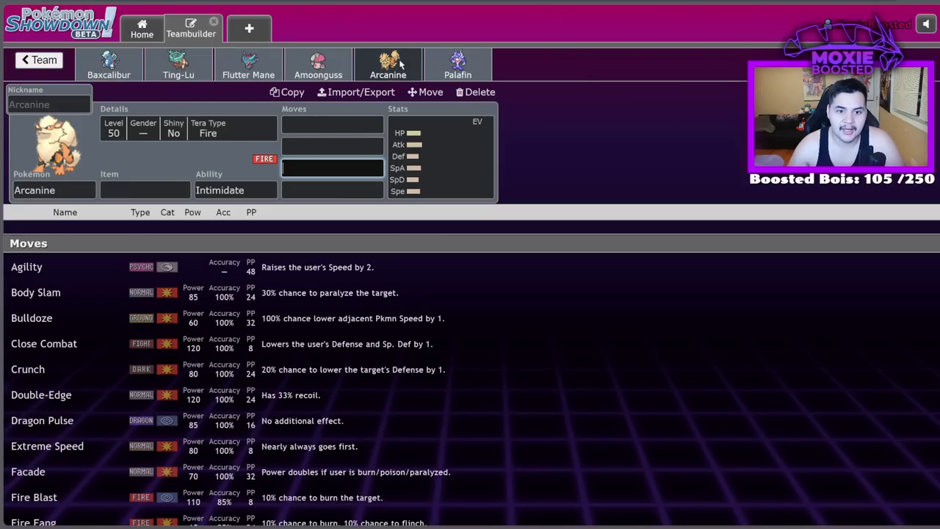
{"action": "left_click", "coordinate": [329, 123]}
{"action": "type", "text": "howl"}
{"action": "key", "text": "Return"}
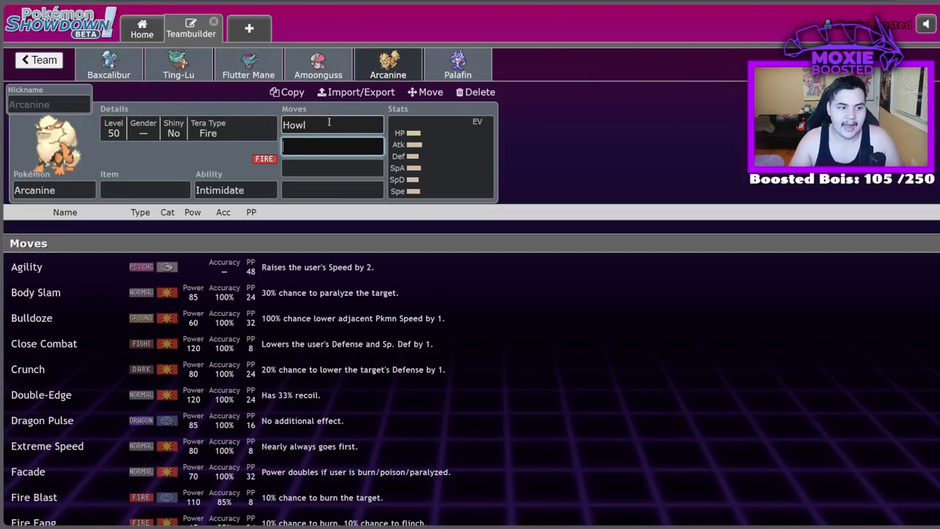
Step: Compare Baxcalibur's set with teammates Ting-Lu, Arcanine and Palafin
{"action": "left_click", "coordinate": [106, 56]}
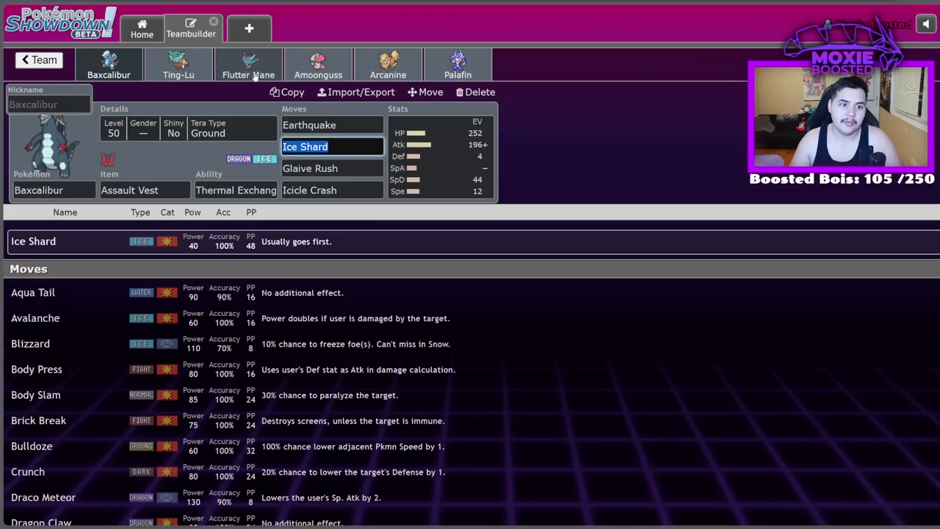
{"action": "left_click", "coordinate": [204, 70]}
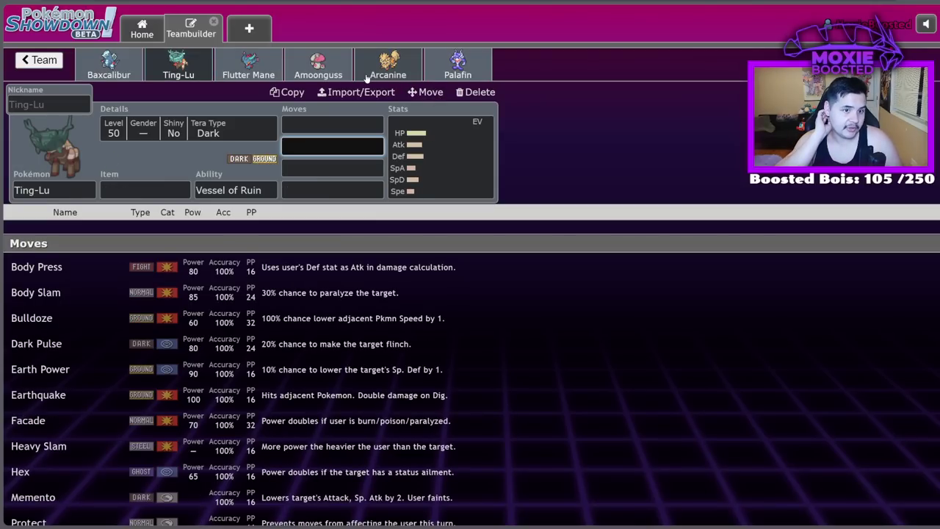
{"action": "left_click", "coordinate": [374, 70]}
{"action": "left_click", "coordinate": [454, 71]}
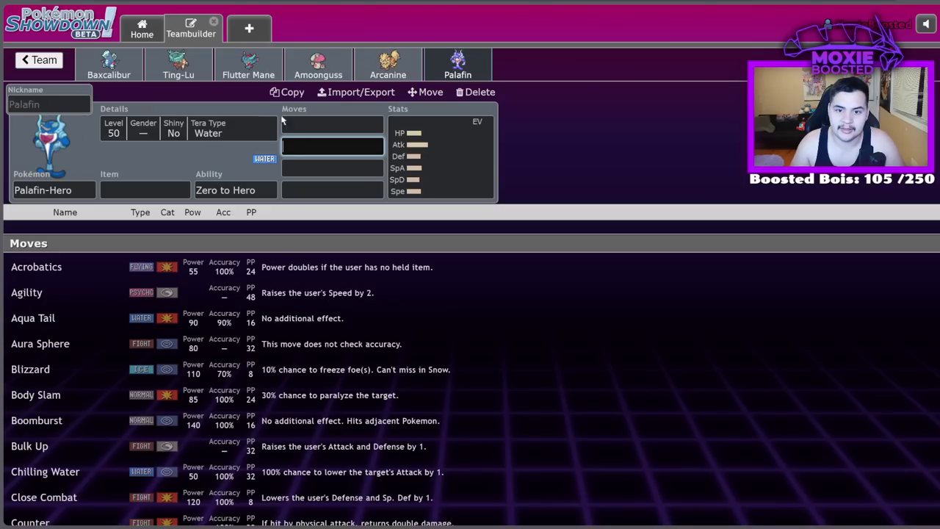
{"action": "left_click", "coordinate": [142, 72]}
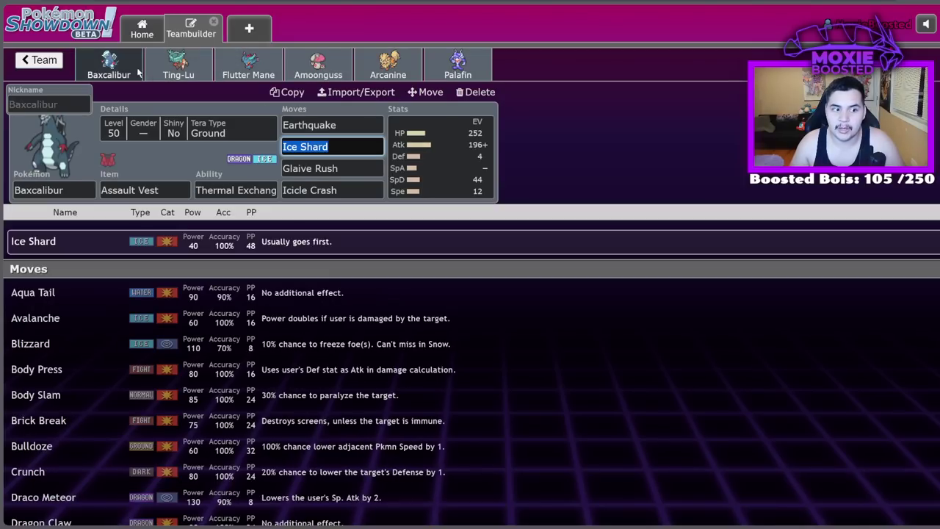
{"action": "left_click", "coordinate": [165, 73]}
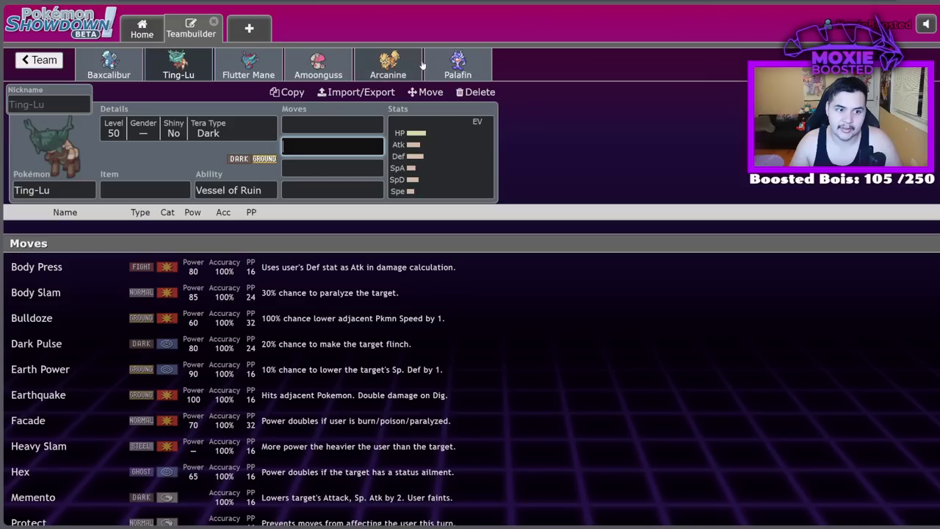
Step: Add Extreme Speed as Arcanine's second move
{"action": "left_click", "coordinate": [387, 66]}
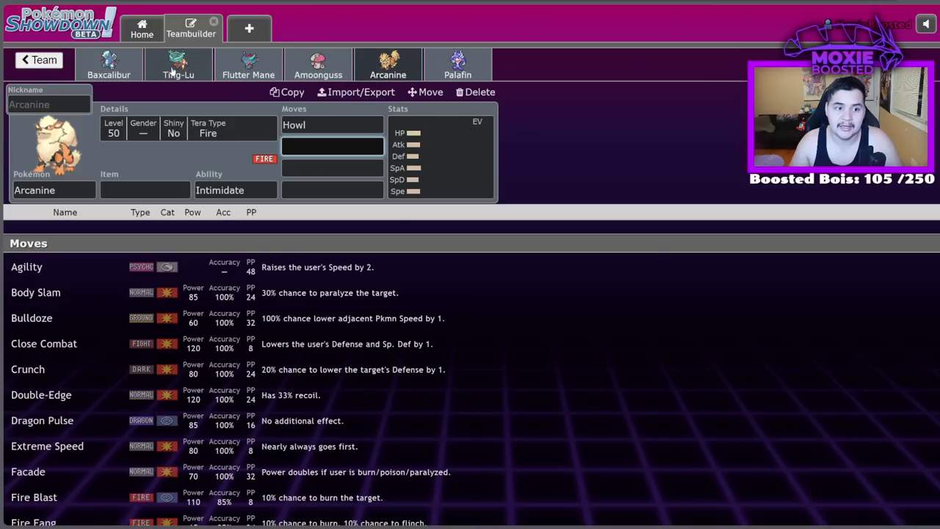
{"action": "left_click", "coordinate": [109, 66]}
{"action": "left_click", "coordinate": [388, 65]}
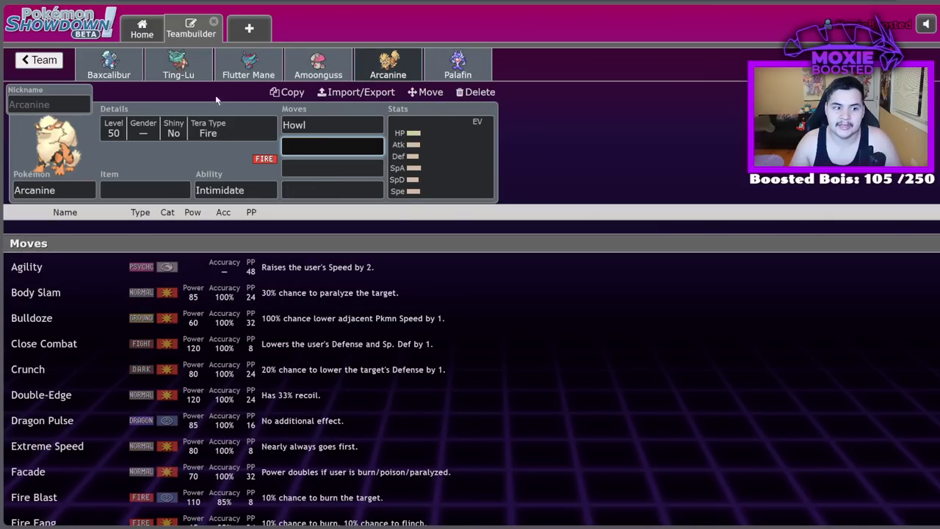
{"action": "type", "text": "ex"}
{"action": "key", "text": "Return"}
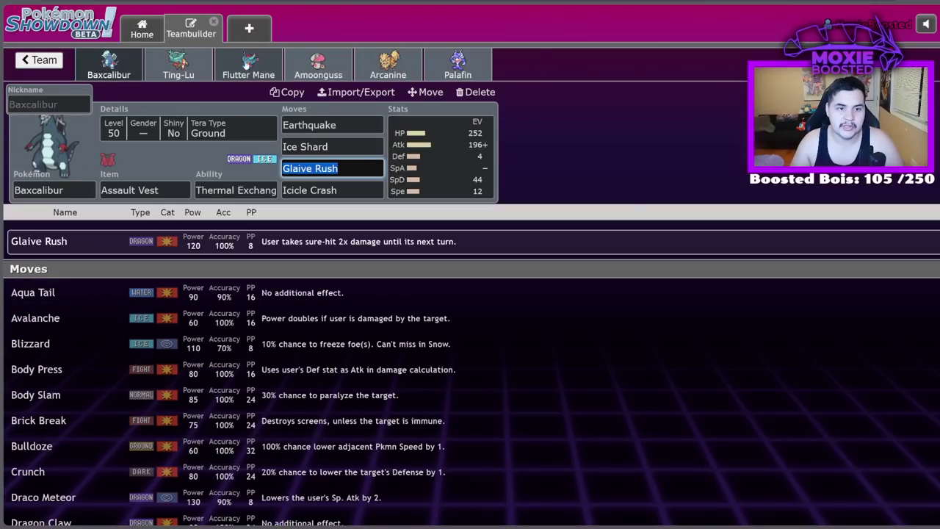
Step: Check the VGC 2023 Regulation Set C usage ranking on Pikalytics and return to the Showdown teambuilder
{"action": "key", "text": "ctrl+Tab"}
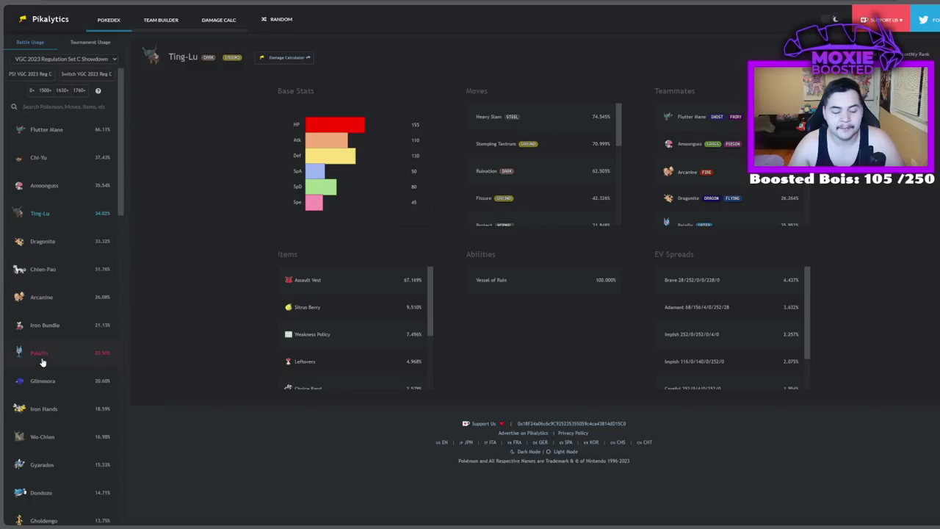
{"action": "key", "text": "alt+Tab"}
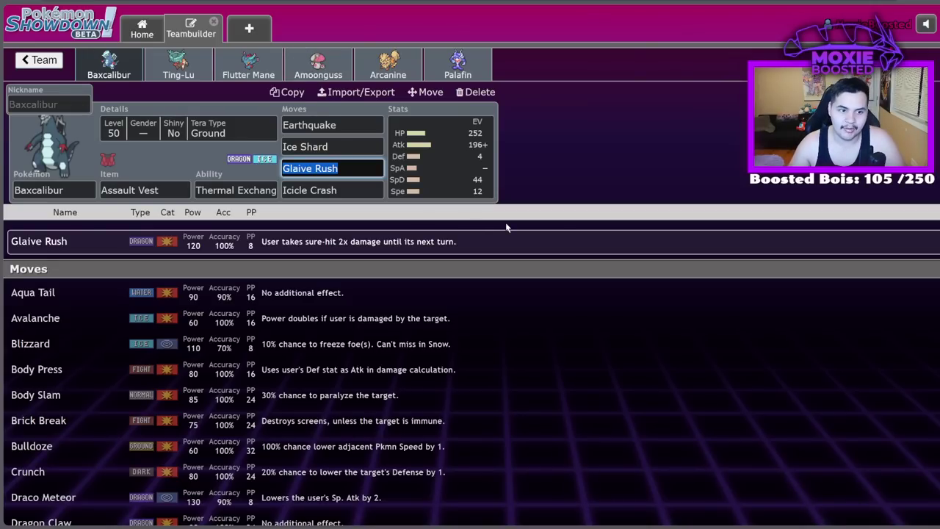
Step: Delete Ting-Lu, Flutter Mane, Amoonguss, Arcanine and Baxcalibur from the team, and open the EV spread of Palafin-Hero
{"action": "left_click", "coordinate": [169, 66]}
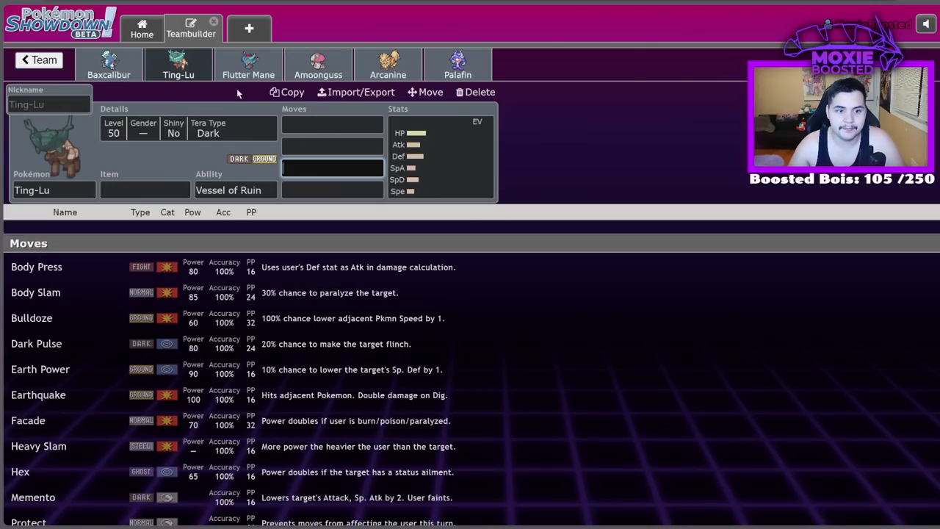
{"action": "left_click", "coordinate": [475, 92]}
{"action": "left_click", "coordinate": [158, 66]}
{"action": "left_click", "coordinate": [476, 92]}
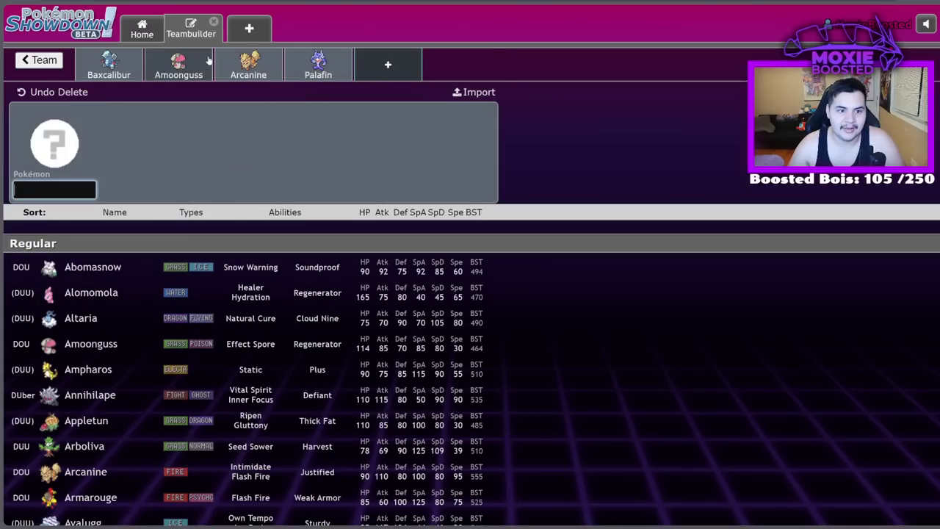
{"action": "left_click", "coordinate": [202, 64]}
{"action": "left_click", "coordinate": [476, 92]}
{"action": "left_click", "coordinate": [178, 64]}
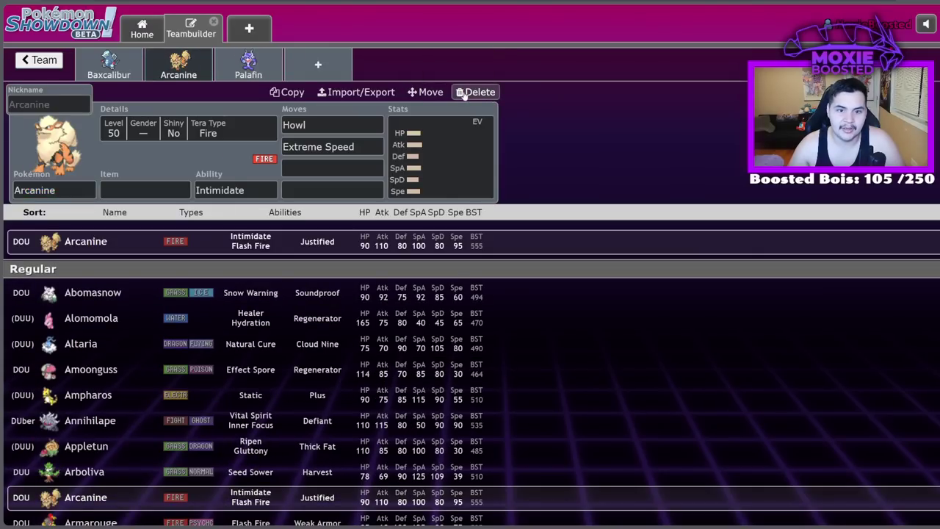
{"action": "left_click", "coordinate": [476, 92]}
{"action": "left_click", "coordinate": [109, 65]}
{"action": "left_click", "coordinate": [458, 96]}
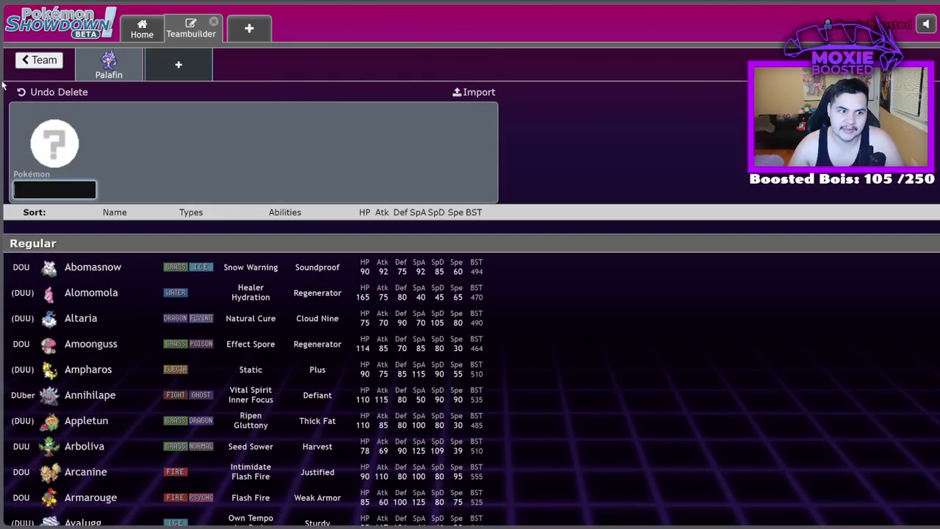
{"action": "left_click", "coordinate": [131, 60]}
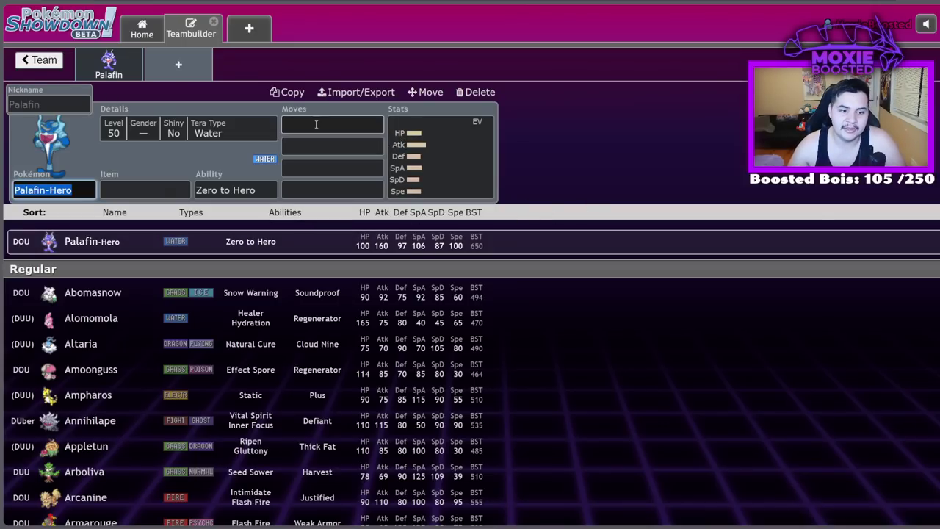
{"action": "left_click", "coordinate": [479, 188]}
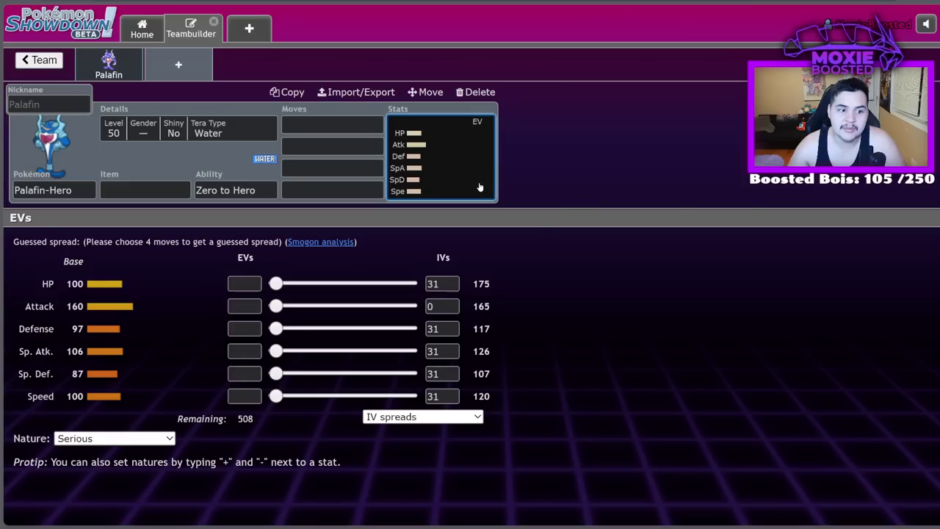
Step: Add Dondozo to the team from the list of Water-type Pokémon
{"action": "left_click", "coordinate": [177, 66]}
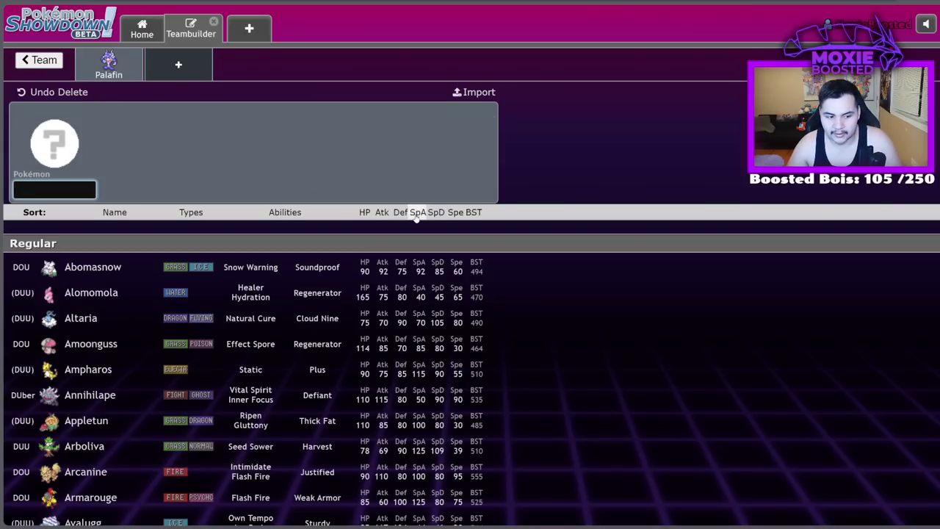
{"action": "type", "text": "water"}
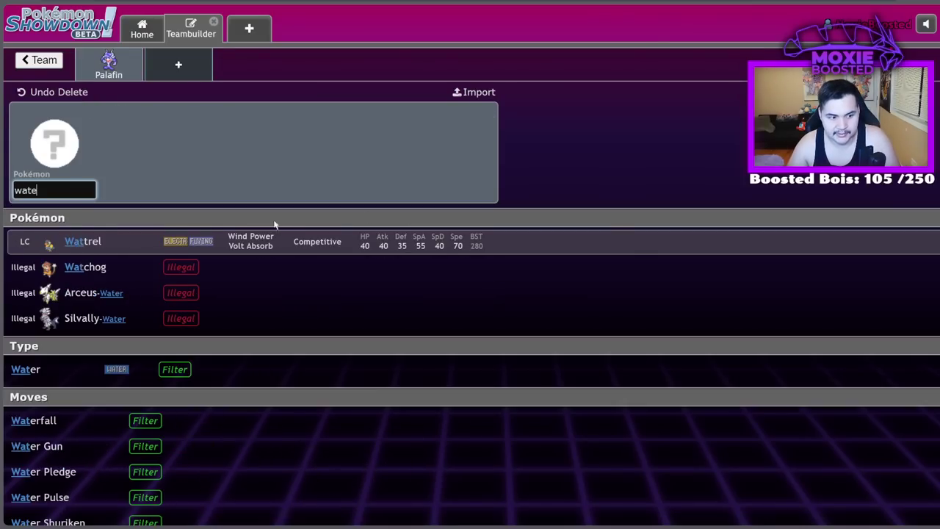
{"action": "left_click", "coordinate": [129, 242]}
{"action": "scroll", "coordinate": [125, 245], "scroll_direction": "down", "scroll_amount": 3}
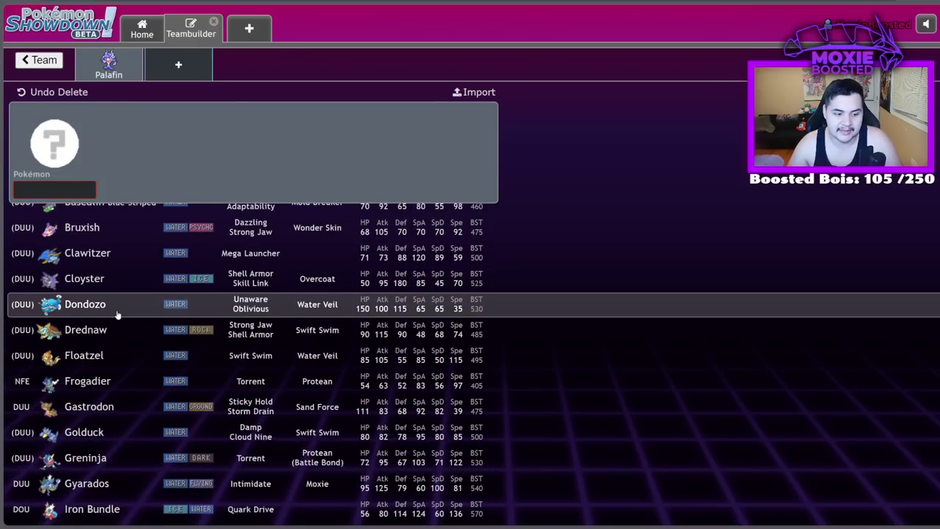
{"action": "left_click", "coordinate": [118, 314]}
Step: Add Gyarados and Quaquaval to the team
{"action": "left_click", "coordinate": [248, 74]}
{"action": "type", "text": "gyar"}
{"action": "key", "text": "Return"}
{"action": "left_click", "coordinate": [302, 62]}
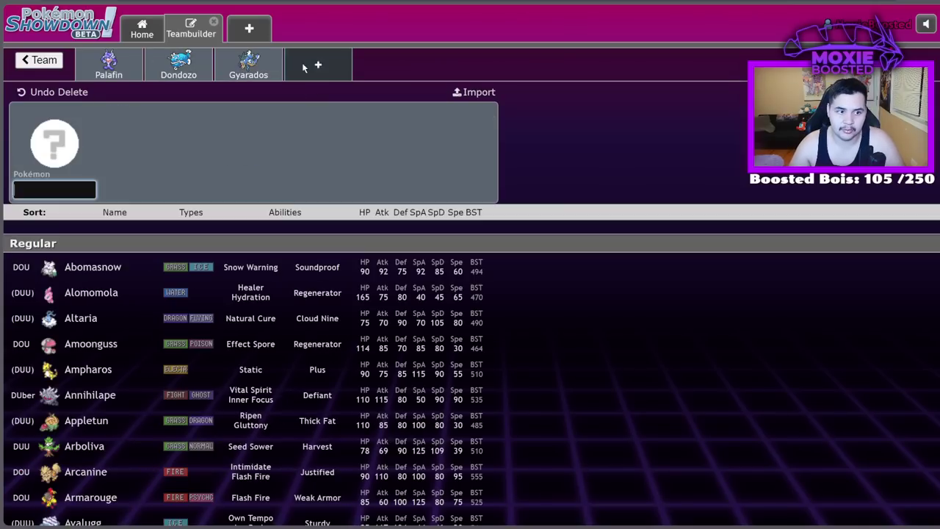
{"action": "type", "text": "qua"}
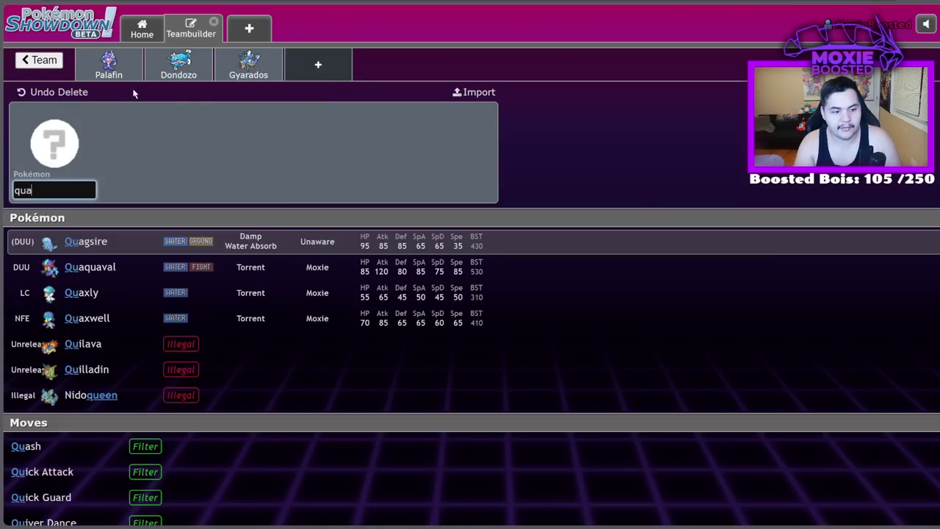
{"action": "left_click", "coordinate": [180, 272]}
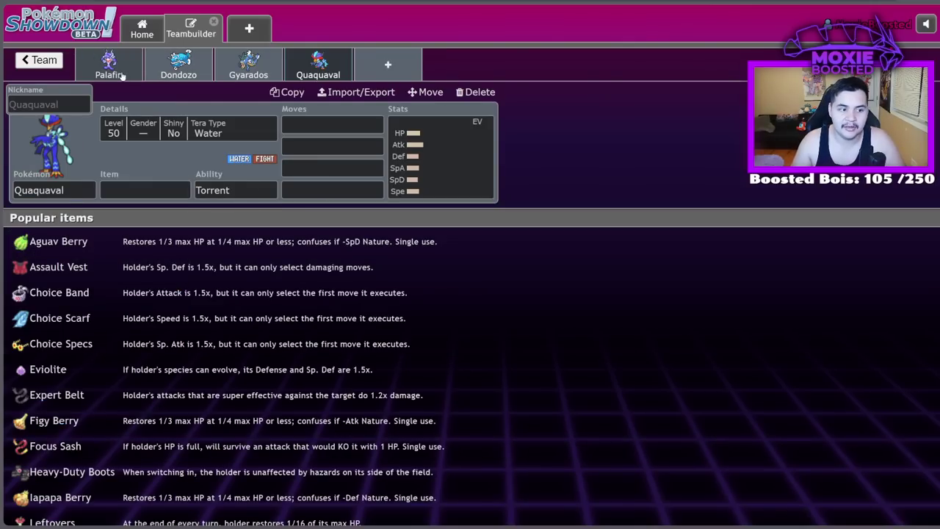
Step: View the EV spread of Palafin-Hero, then add the regular form of Palafin and open its EV spread
{"action": "left_click", "coordinate": [121, 73]}
{"action": "left_click", "coordinate": [452, 180]}
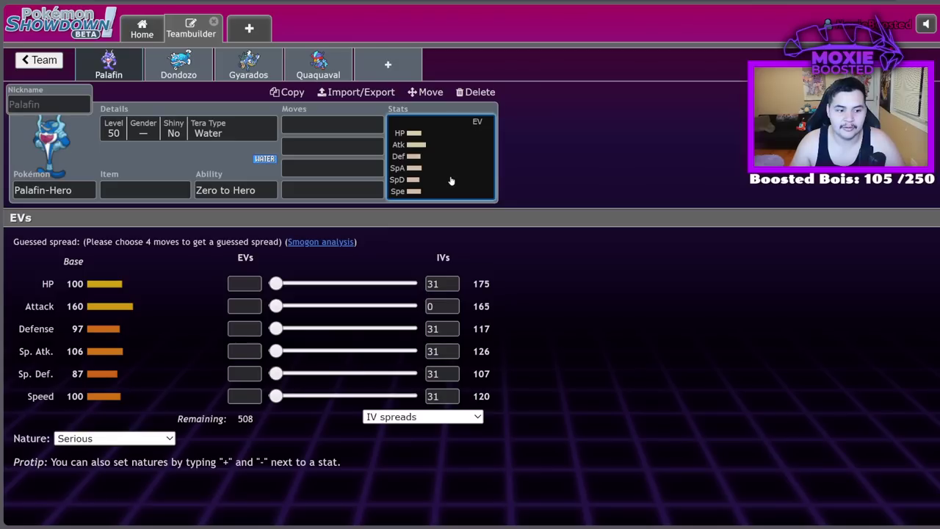
{"action": "left_click", "coordinate": [389, 65]}
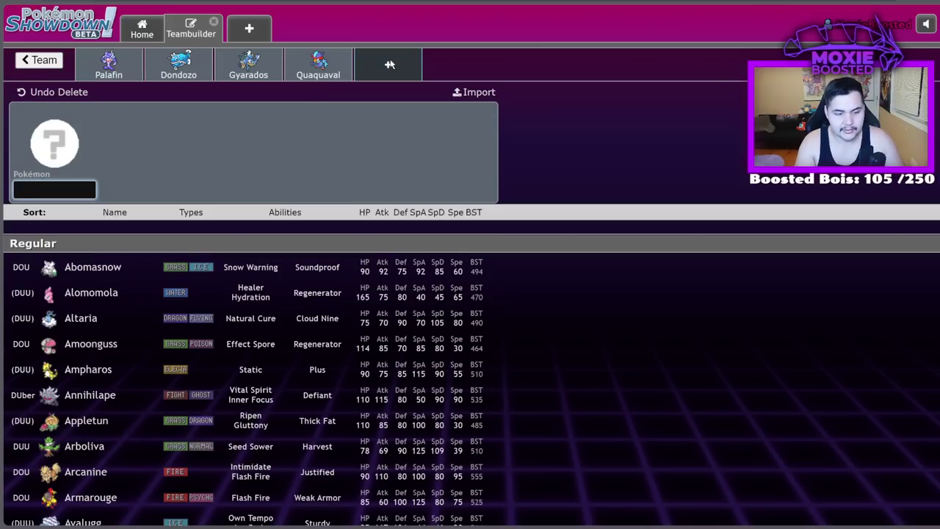
{"action": "type", "text": "palaf"}
{"action": "key", "text": "Return"}
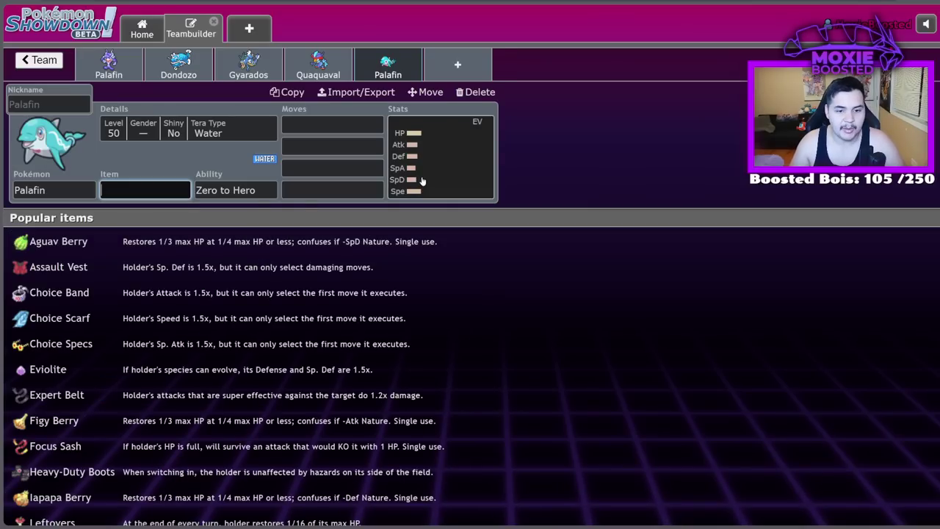
{"action": "left_click", "coordinate": [422, 180]}
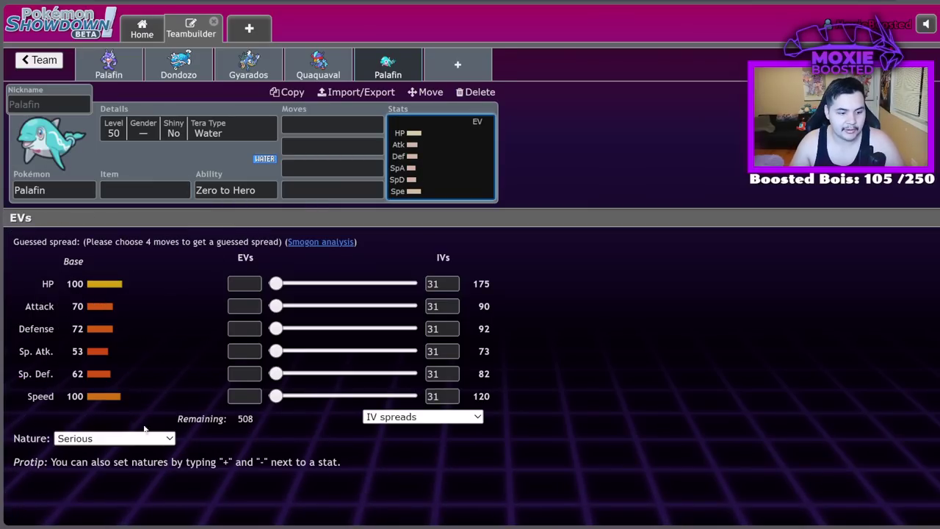
Step: Compare the base stats of Palafin-Hero with those of regular Palafin
{"action": "left_click", "coordinate": [113, 73]}
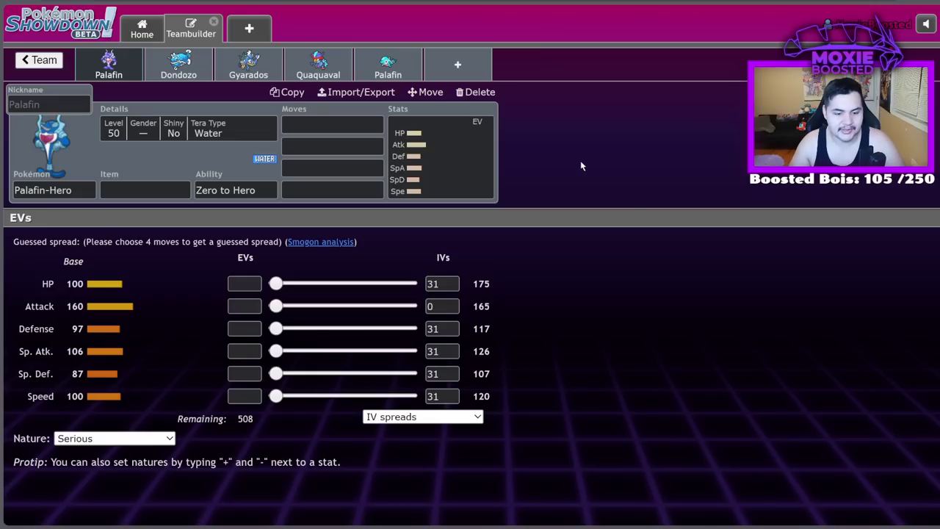
{"action": "left_click", "coordinate": [414, 80]}
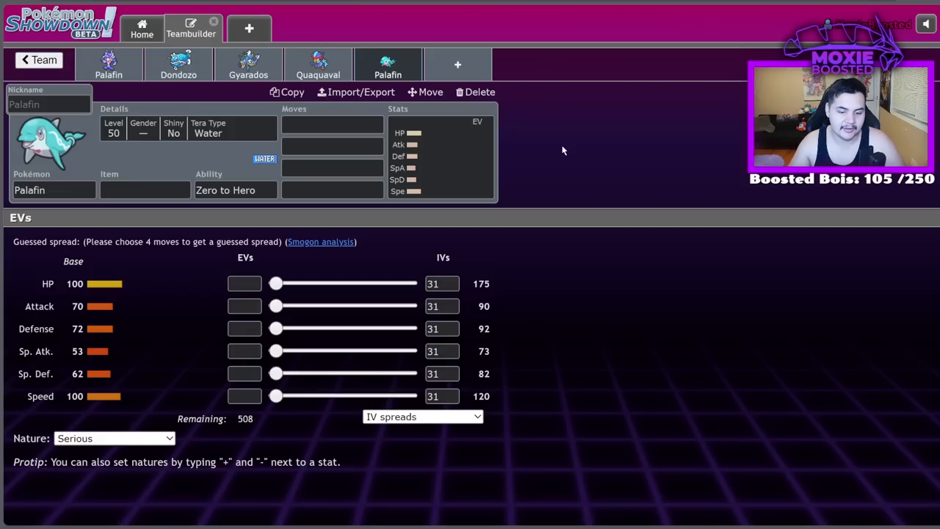
{"action": "left_click", "coordinate": [121, 74]}
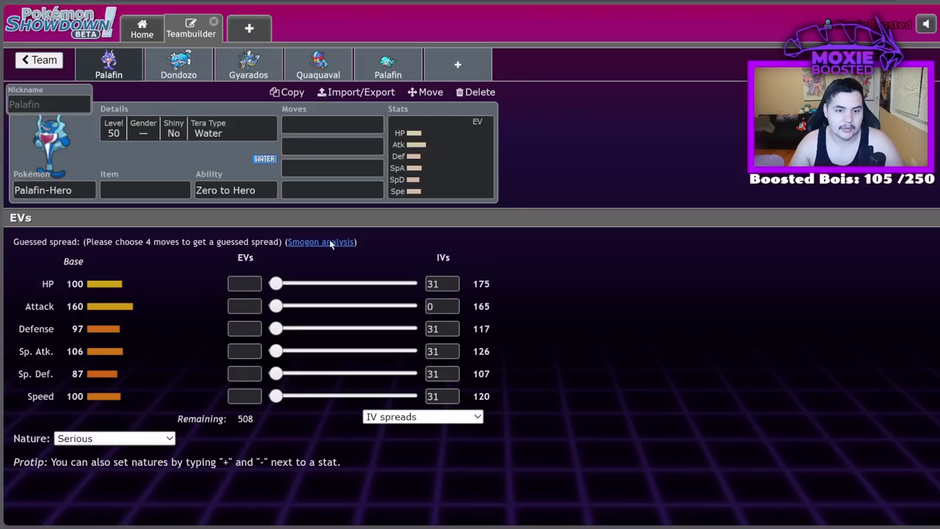
Step: Compare Palafin-Hero with other Pokémon by sorting the list by base stat total, and return to its entry
{"action": "left_click", "coordinate": [70, 189]}
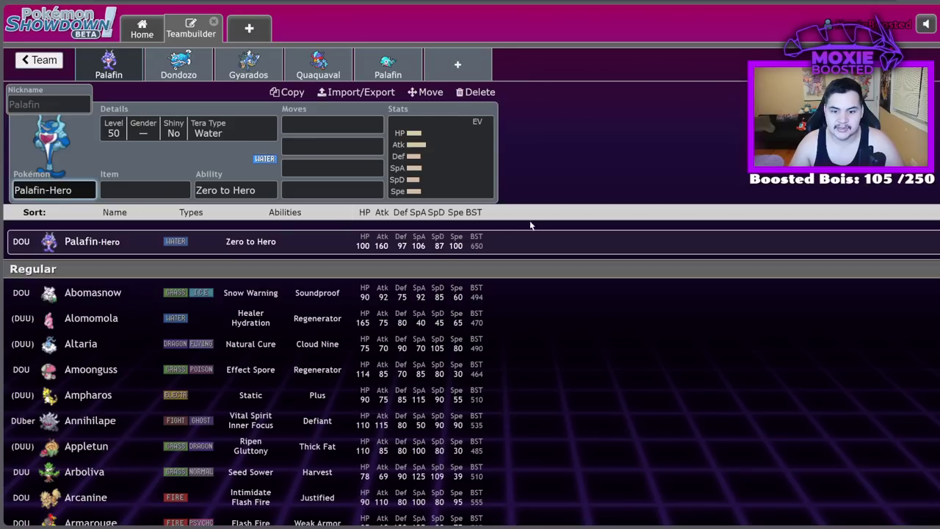
{"action": "left_click", "coordinate": [477, 91]}
{"action": "left_click", "coordinate": [472, 212]}
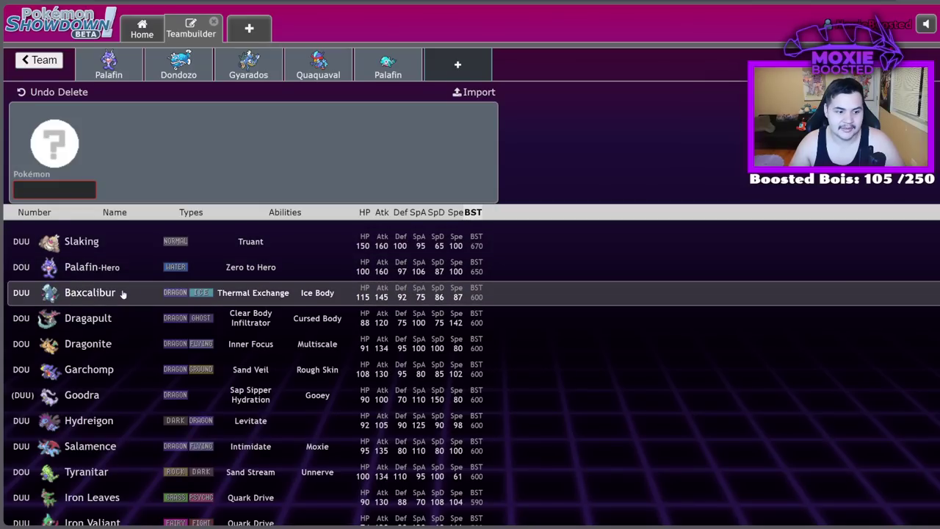
{"action": "left_click", "coordinate": [110, 267]}
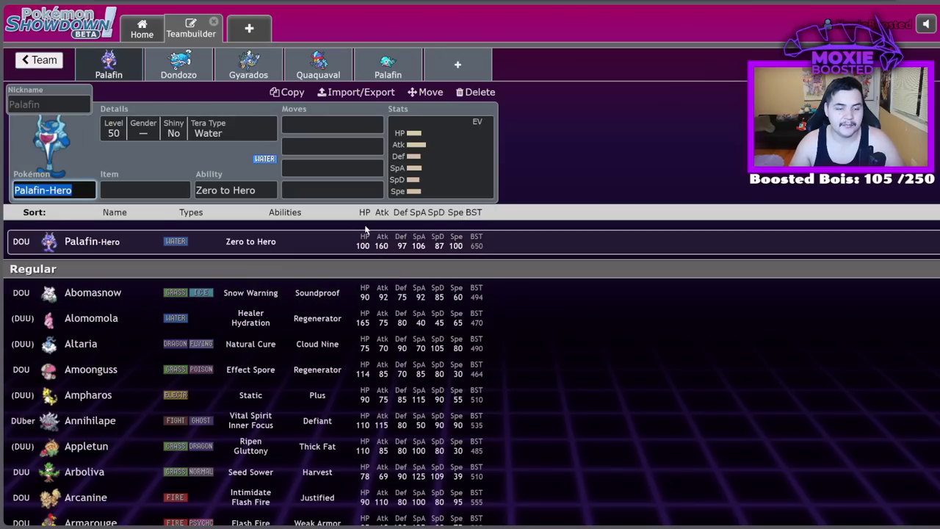
Step: Check the EV spread of Palafin-Hero and give it Jet Punch as its first move
{"action": "left_click", "coordinate": [442, 168]}
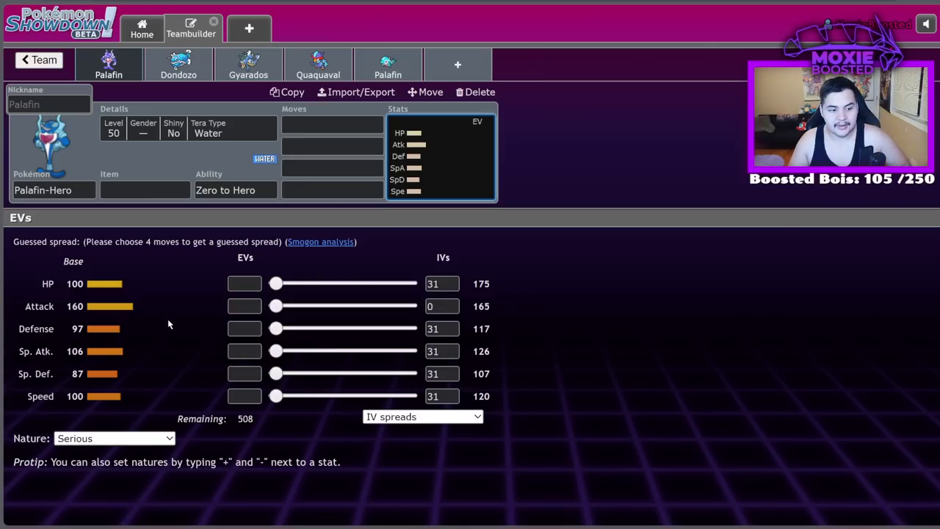
{"action": "left_click", "coordinate": [324, 129]}
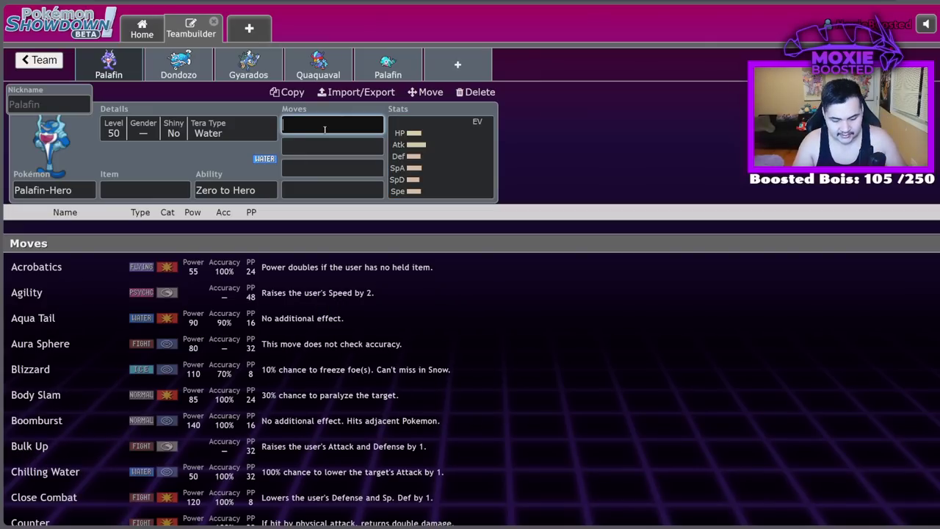
{"action": "type", "text": "jet"}
{"action": "key", "text": "Return"}
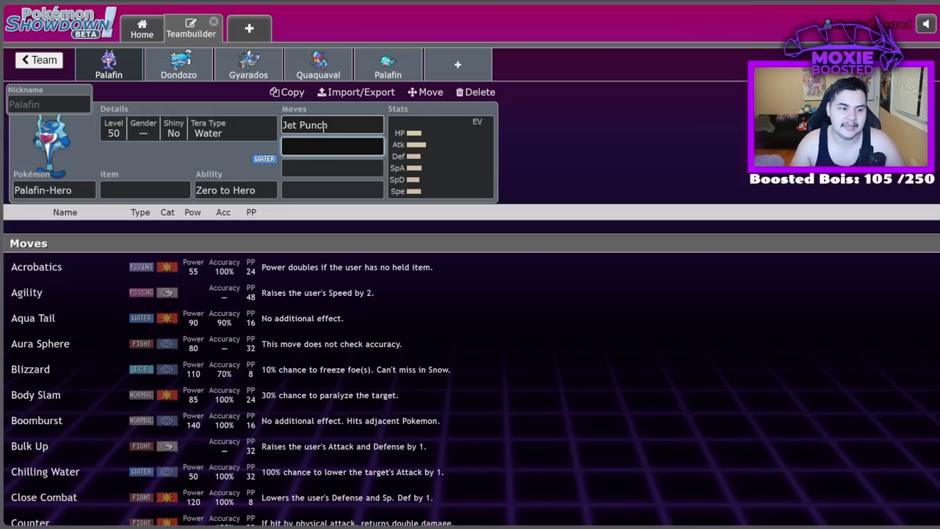
Step: Set Palafin-Hero's EVs to 236 HP, 252 Attack, 4 Defense, 4 Sp. Def. and 12 Speed
{"action": "left_click", "coordinate": [439, 156]}
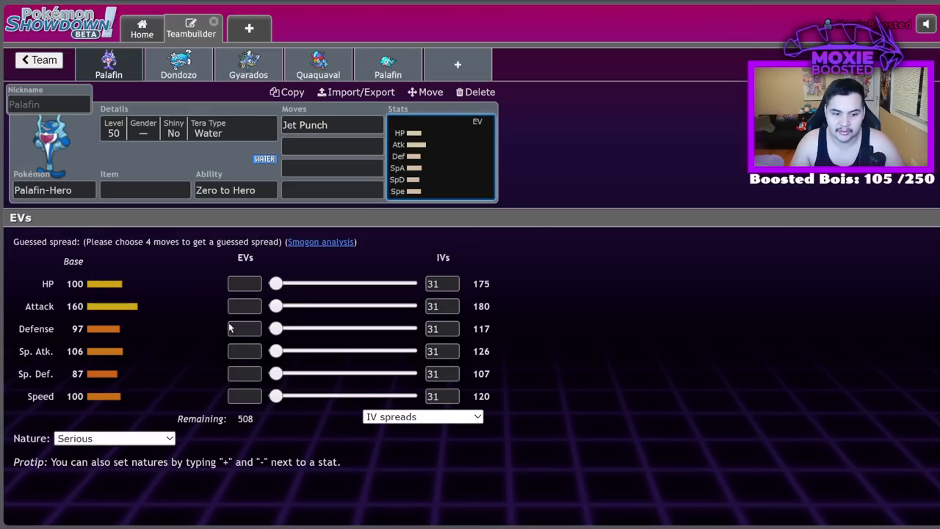
{"action": "left_click", "coordinate": [276, 306]}
{"action": "left_click_drag", "start_coordinate": [277, 309], "coordinate": [409, 306]}
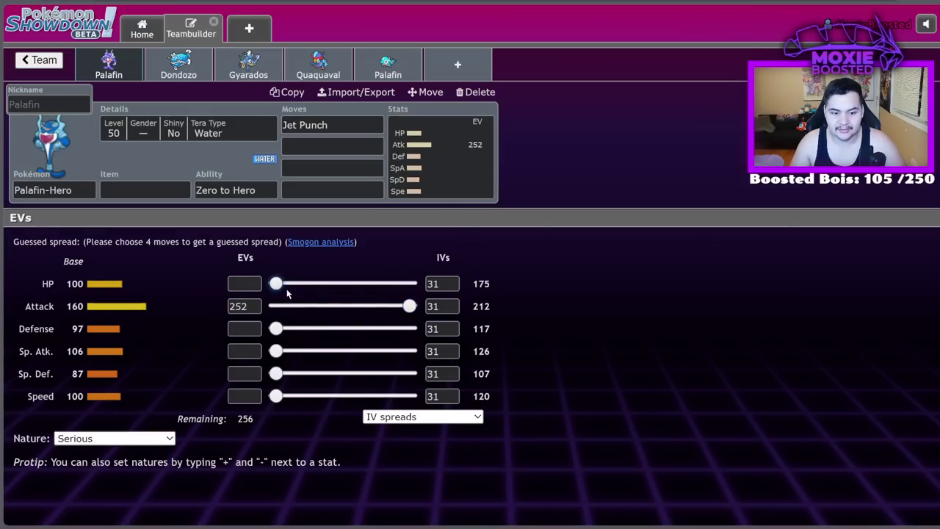
{"action": "left_click_drag", "start_coordinate": [275, 284], "coordinate": [401, 285]}
{"action": "left_click_drag", "start_coordinate": [271, 394], "coordinate": [277, 373]}
{"action": "left_click_drag", "start_coordinate": [276, 328], "coordinate": [278, 328]}
Step: Fill Palafin-Hero's remaining move slots with Wave Crash, Haze and Protect
{"action": "left_click", "coordinate": [327, 146]}
{"action": "type", "text": "wave"}
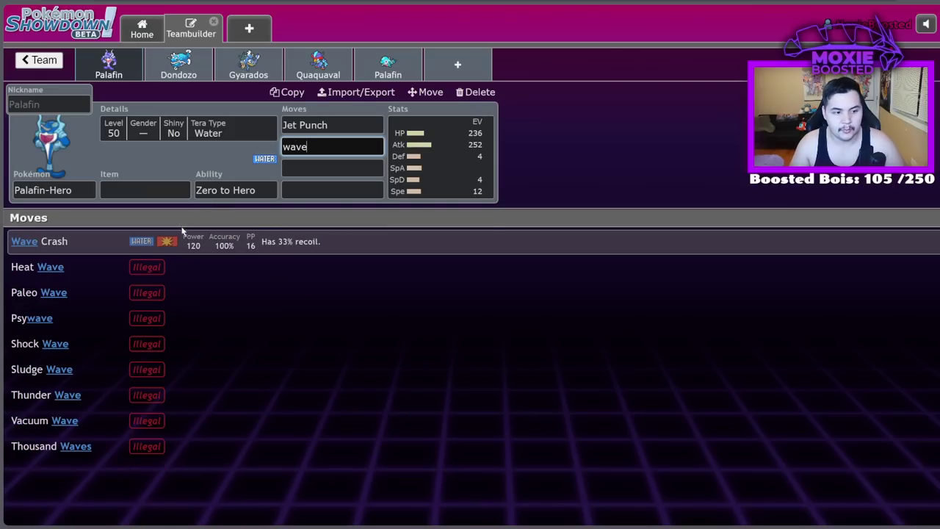
{"action": "key", "text": "Return"}
{"action": "type", "text": "haze"}
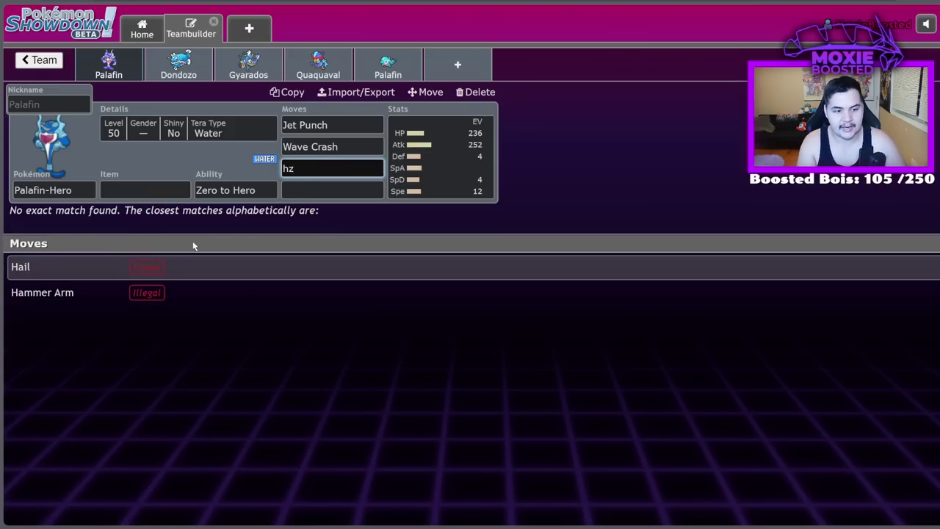
{"action": "key", "text": "Return"}
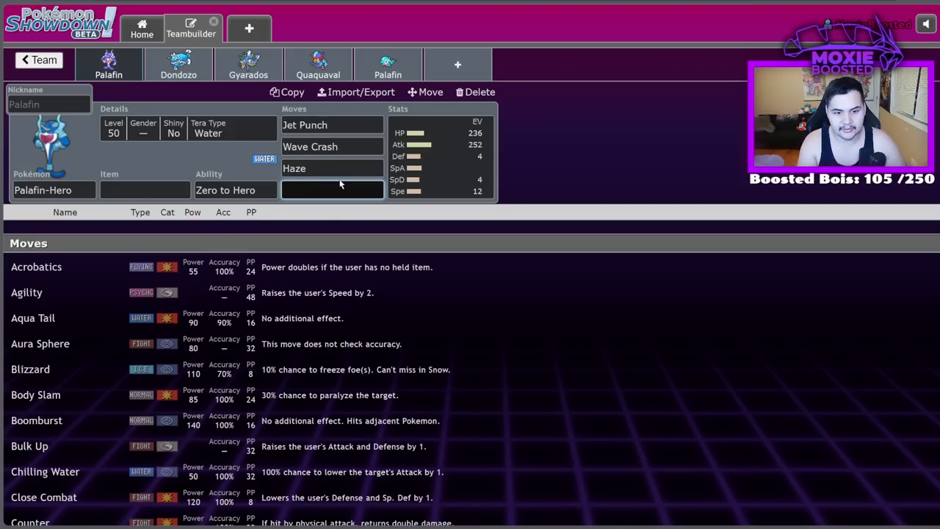
{"action": "type", "text": "prot"}
{"action": "key", "text": "Return"}
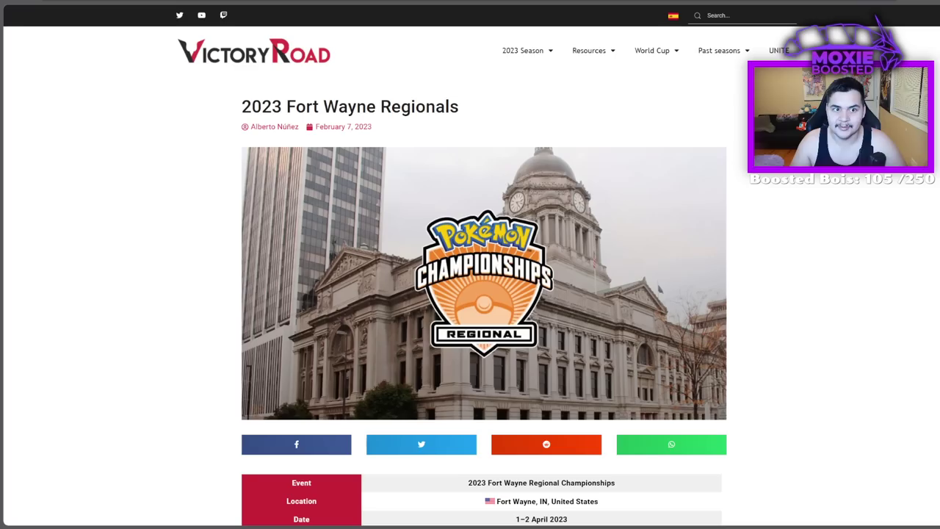
Step: Examine the top cut teams of the 2023 Fort Wayne Regionals on Victory Road, and search for "gas" in a new Pokémon slot
{"action": "scroll", "coordinate": [542, 403], "scroll_direction": "down", "scroll_amount": 6}
{"action": "scroll", "coordinate": [542, 403], "scroll_direction": "down", "scroll_amount": 3}
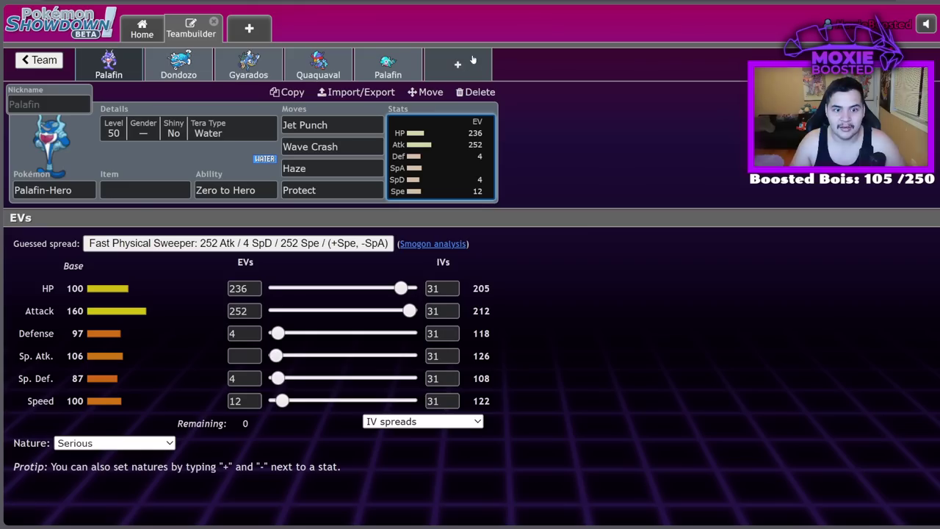
{"action": "left_click", "coordinate": [458, 64]}
{"action": "type", "text": "gas"}
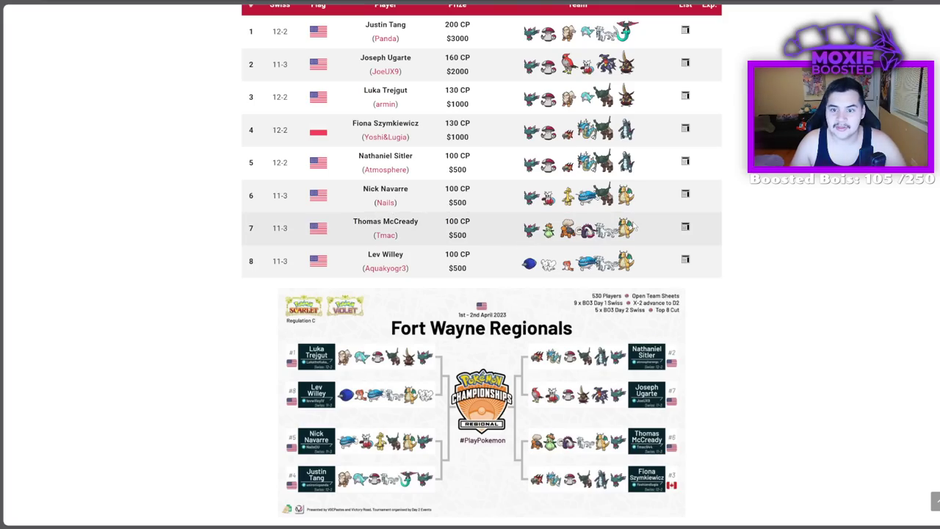
{"action": "scroll", "coordinate": [633, 226], "scroll_direction": "up", "scroll_amount": 1}
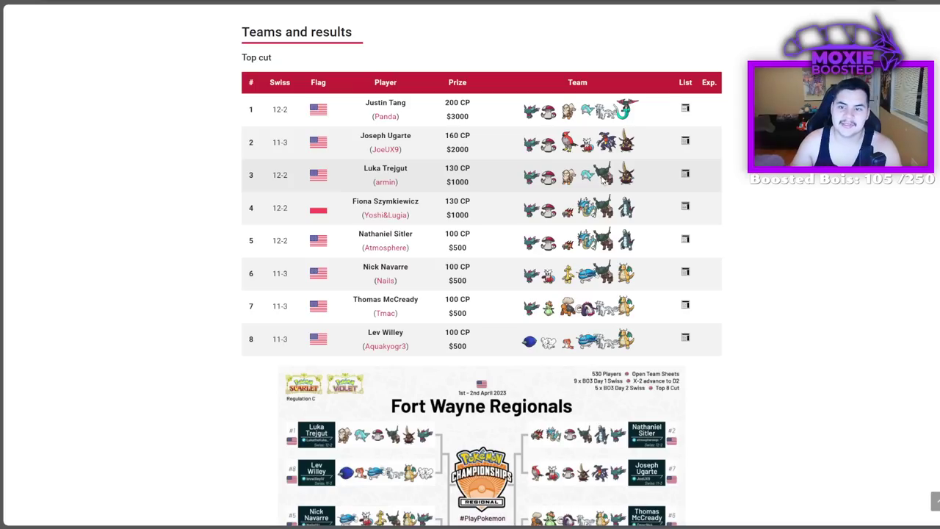
{"action": "key", "text": "alt+Tab"}
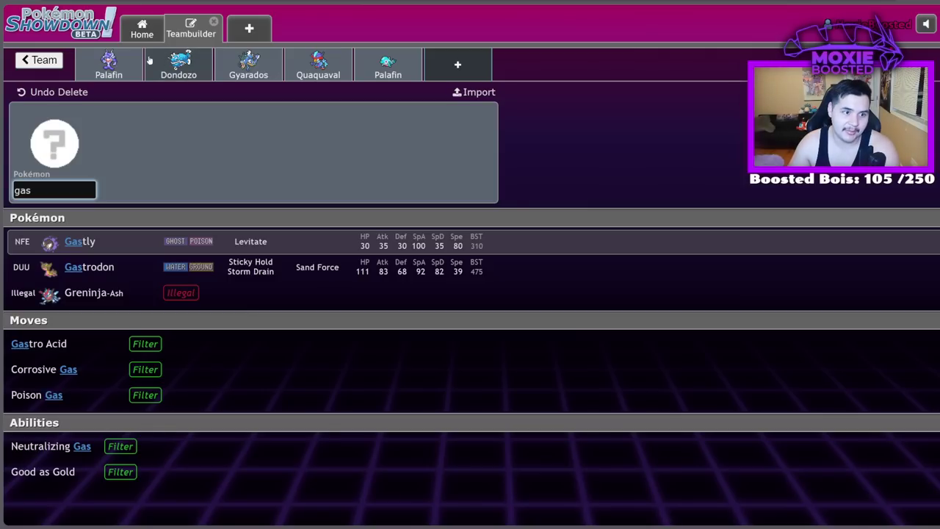
Step: Return to Palafin-Hero's set and give it Safety Goggles as its held item
{"action": "left_click", "coordinate": [147, 60]}
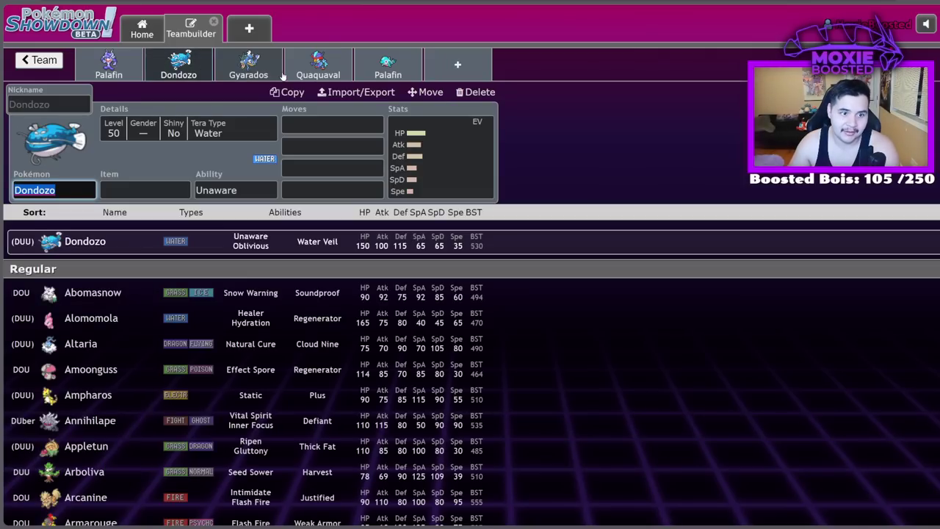
{"action": "left_click", "coordinate": [137, 69]}
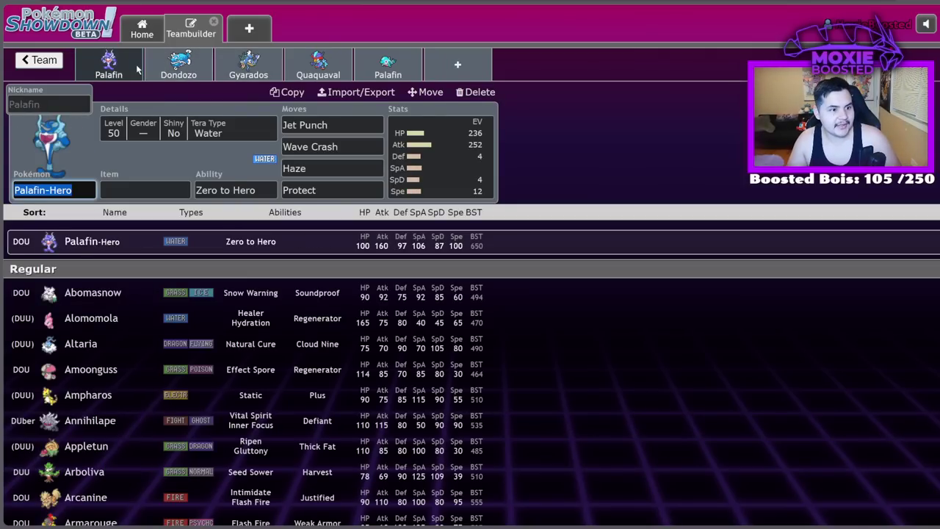
{"action": "left_click", "coordinate": [436, 174]}
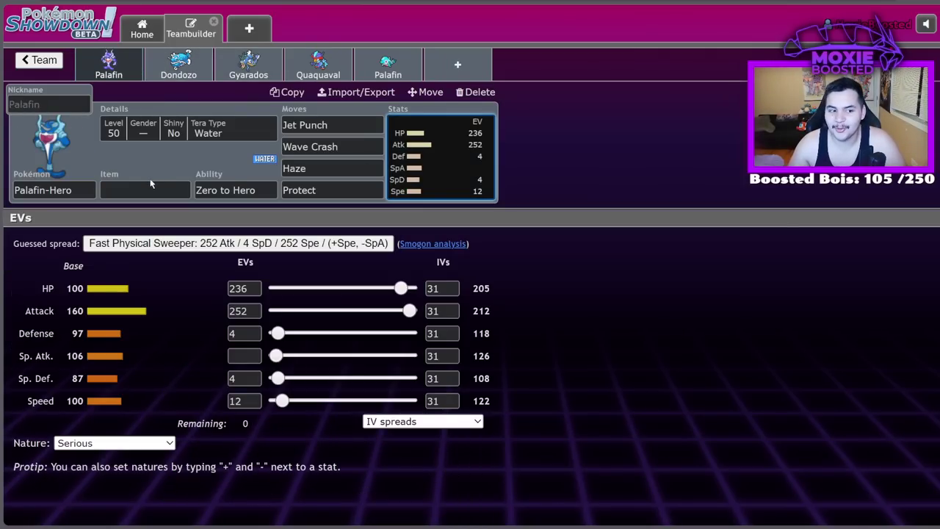
{"action": "left_click", "coordinate": [141, 191]}
{"action": "type", "text": "mys"}
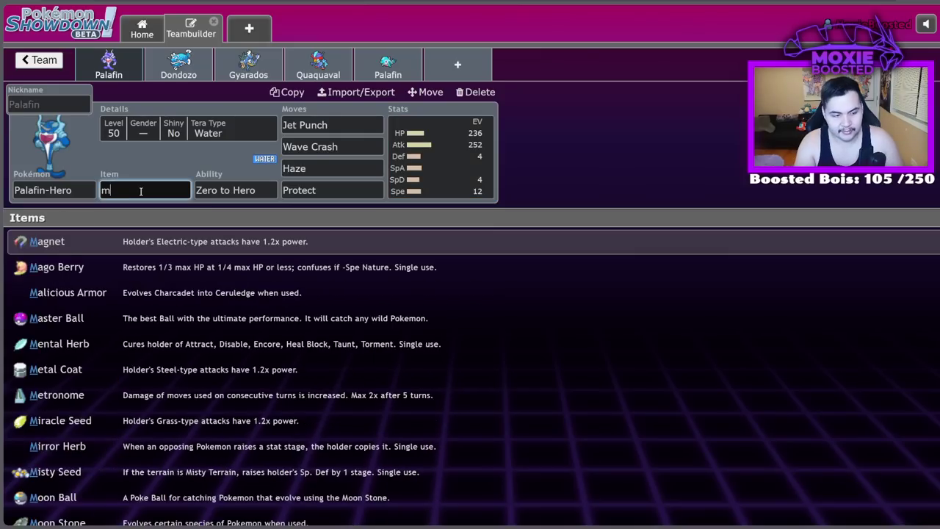
{"action": "key", "text": "BackSpace"}
{"action": "key", "text": "BackSpace"}
{"action": "type", "text": "lef"}
{"action": "key", "text": "BackSpace"}
{"action": "key", "text": "BackSpace"}
{"action": "type", "text": "safe"}
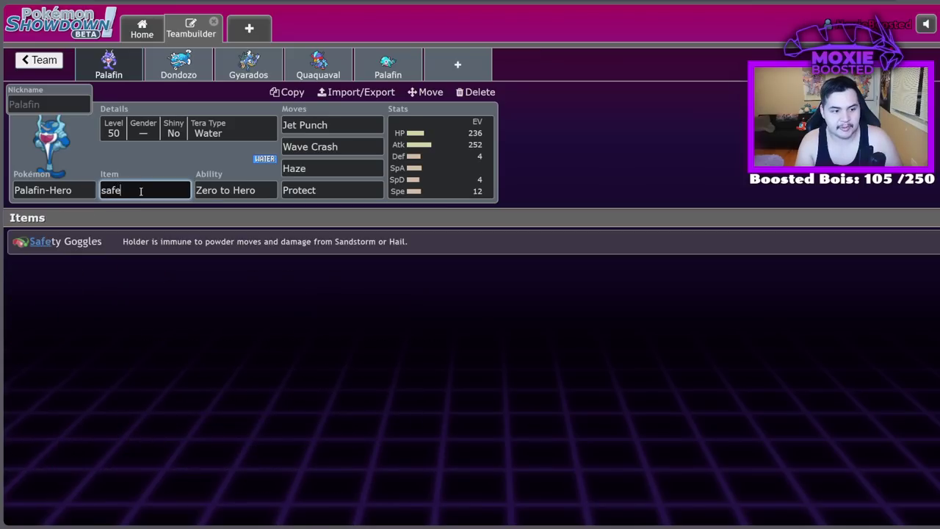
{"action": "key", "text": "Return"}
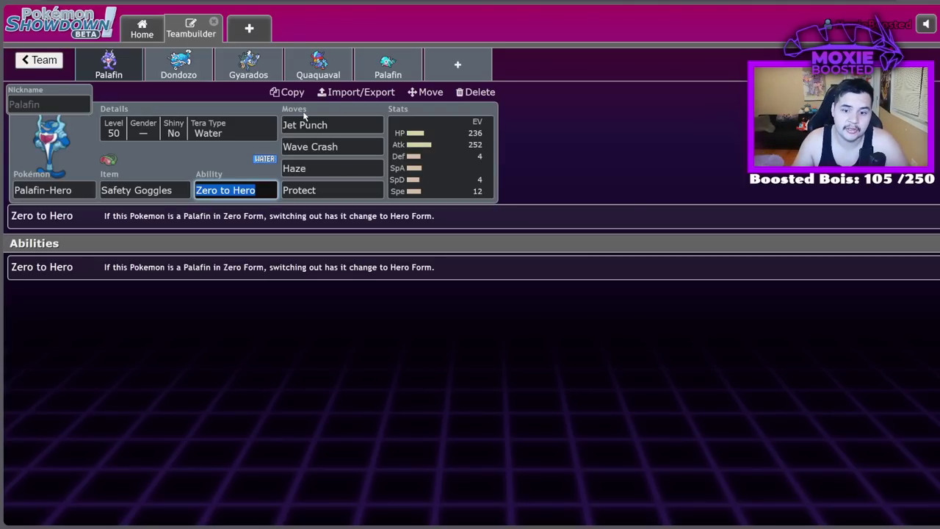
Step: Set Palafin-Hero's nature to Adamant (+Atk, -SpA) and open the description of Wave Crash
{"action": "left_click", "coordinate": [440, 156]}
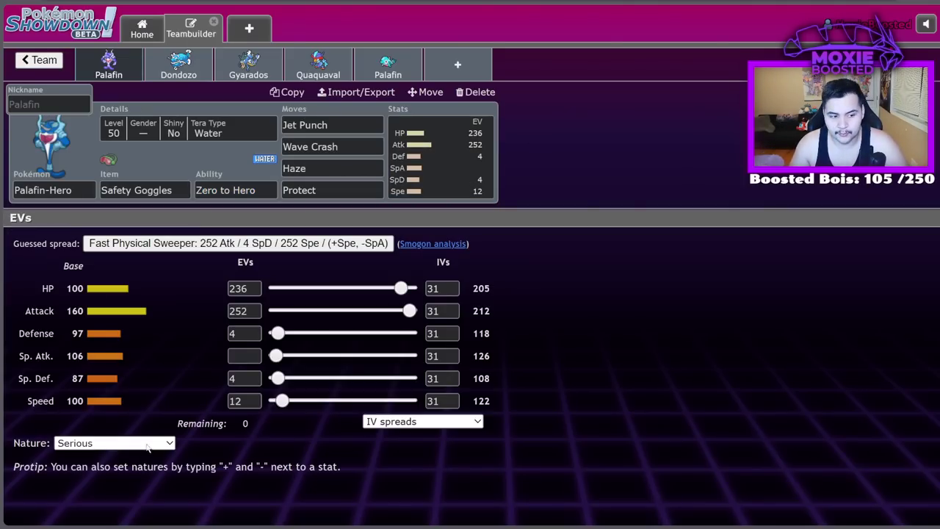
{"action": "key", "text": "a"}
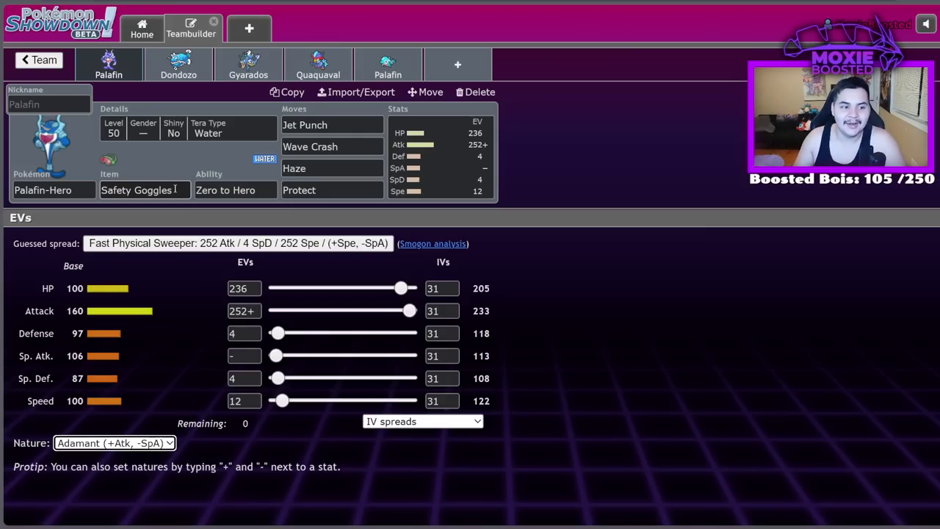
{"action": "left_click", "coordinate": [323, 147]}
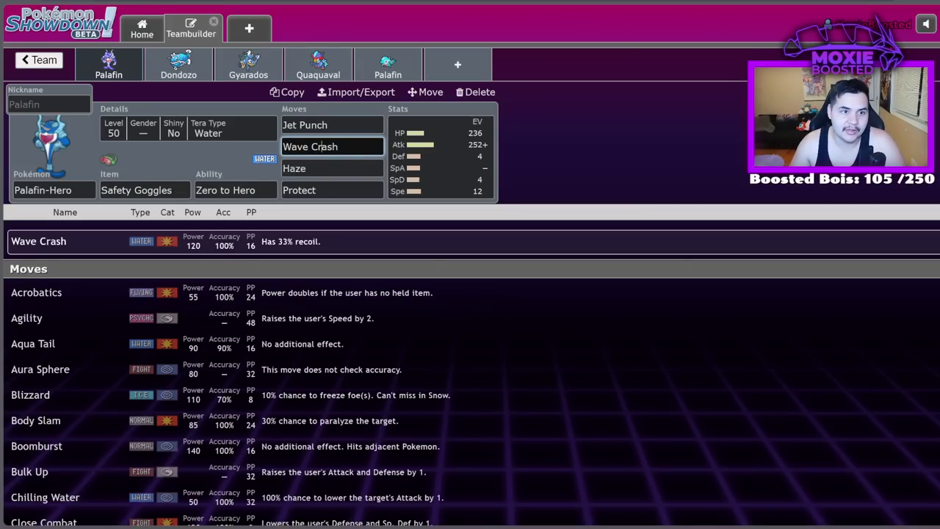
Step: Review Annihilape's moves and EV spreads on Pikalytics, and return to Palafin-Hero's set to view the description of Haze
{"action": "key", "text": "alt+Tab"}
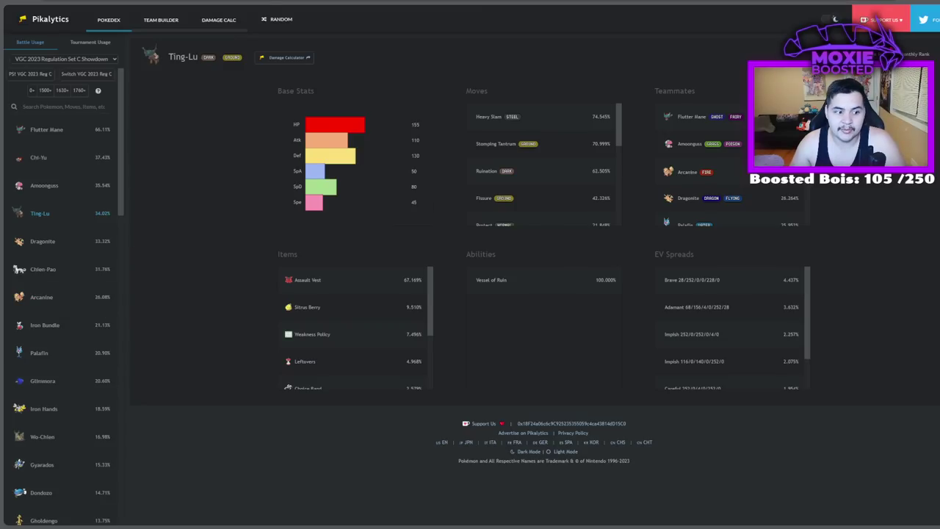
{"action": "scroll", "coordinate": [121, 348], "scroll_direction": "down", "scroll_amount": 4}
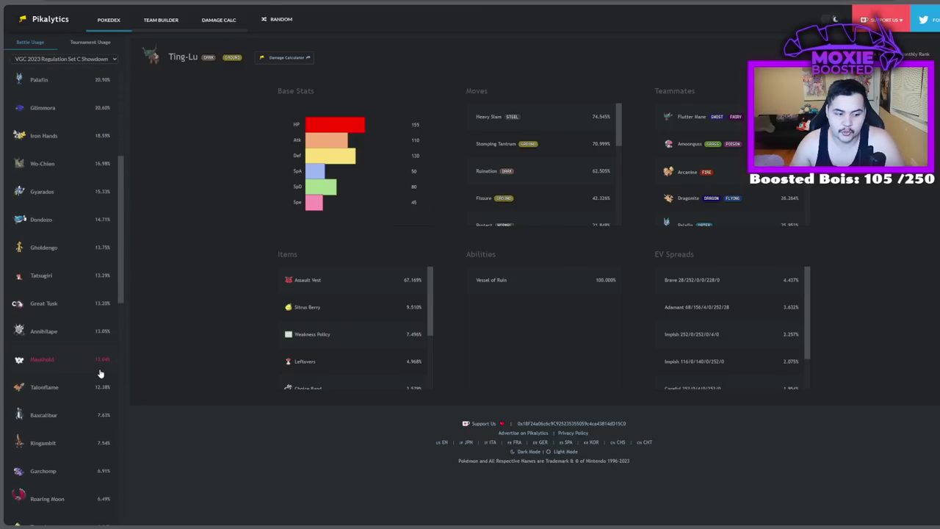
{"action": "left_click", "coordinate": [59, 330]}
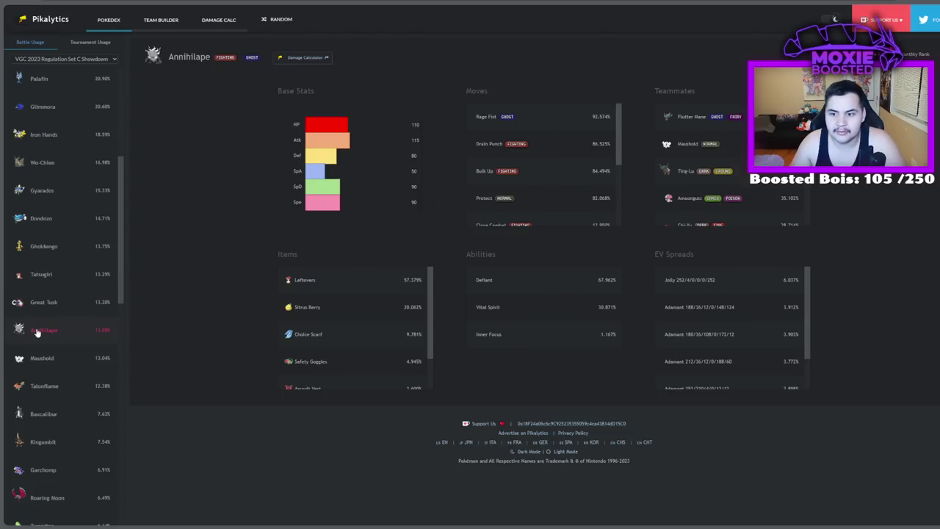
{"action": "scroll", "coordinate": [541, 201], "scroll_direction": "down", "scroll_amount": 2}
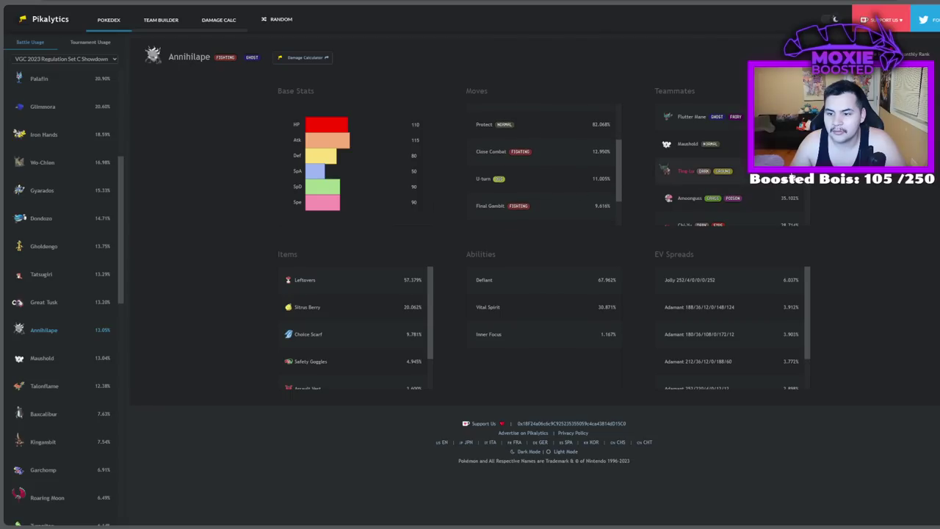
{"action": "scroll", "coordinate": [719, 334], "scroll_direction": "down", "scroll_amount": 1}
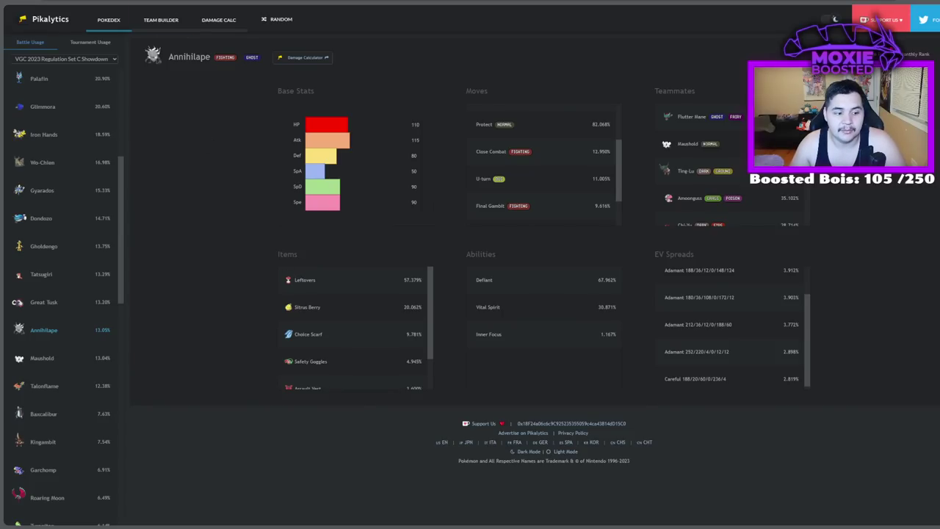
{"action": "key", "text": "alt+Tab"}
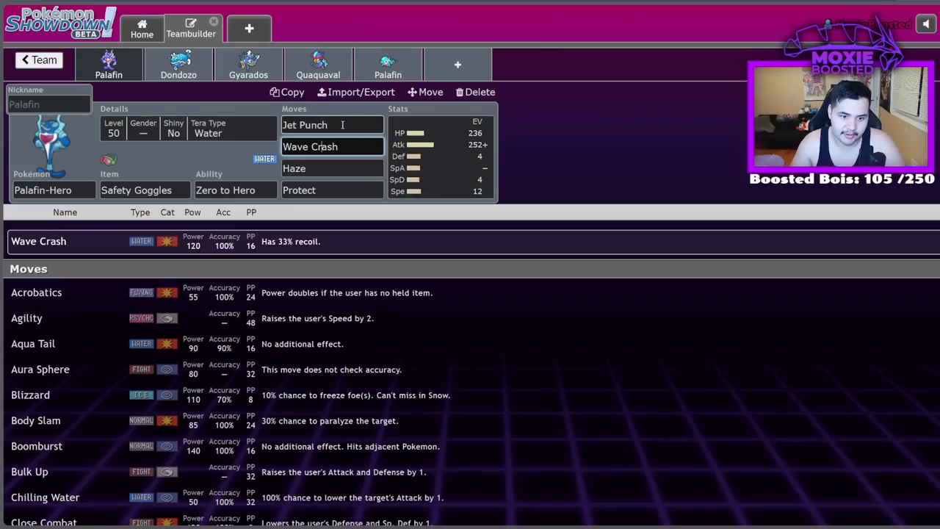
{"action": "key", "text": "Tab"}
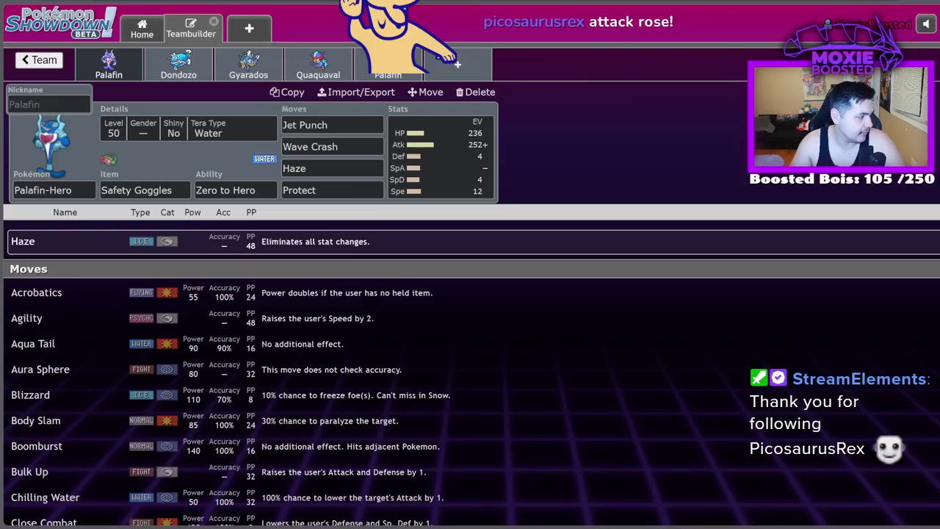
Step: Return to the team overview and delete all five Pokémon from the team
{"action": "left_click", "coordinate": [41, 59]}
{"action": "left_click", "coordinate": [489, 186]}
{"action": "left_click", "coordinate": [489, 187]}
{"action": "left_click", "coordinate": [489, 186]}
{"action": "left_click", "coordinate": [488, 187]}
{"action": "left_click", "coordinate": [489, 187]}
Step: Add Flutter Mane to the empty team and open its EV spread
{"action": "left_click", "coordinate": [38, 270]}
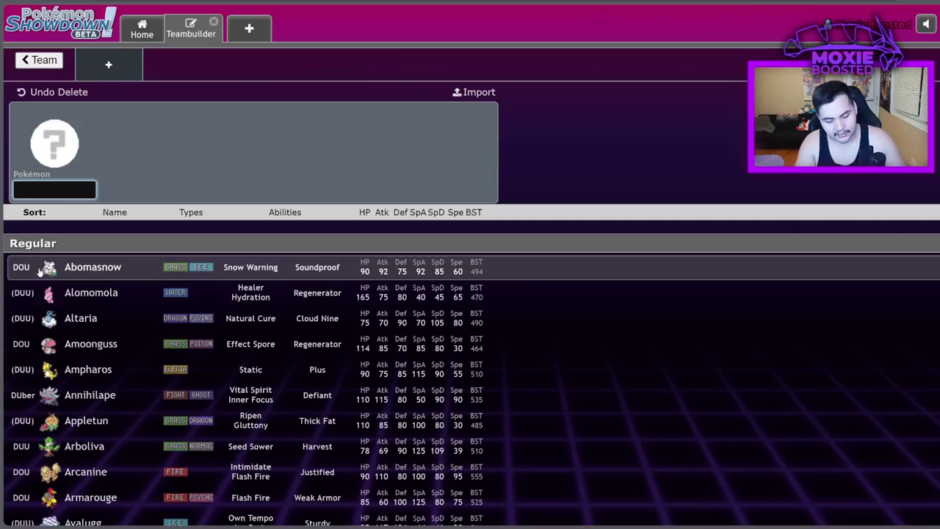
{"action": "type", "text": "flutt"}
{"action": "left_click", "coordinate": [88, 243]}
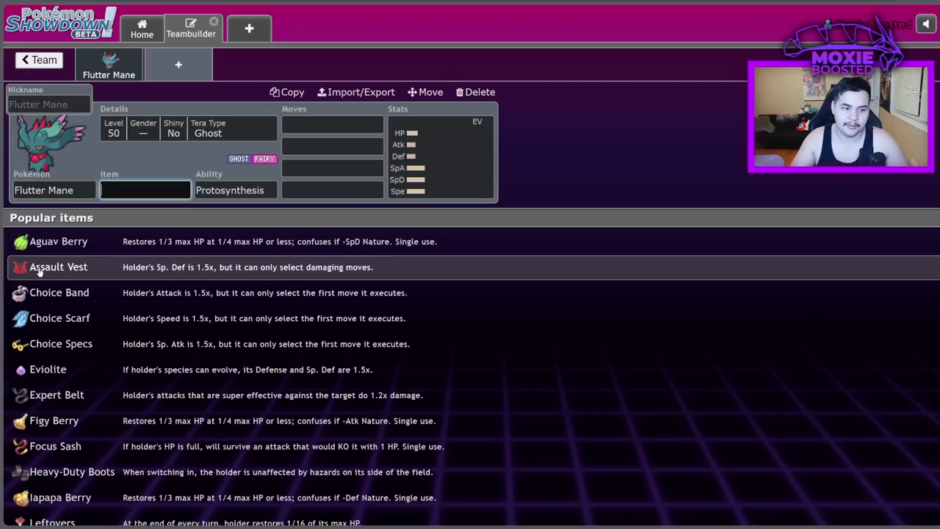
{"action": "left_click", "coordinate": [474, 150]}
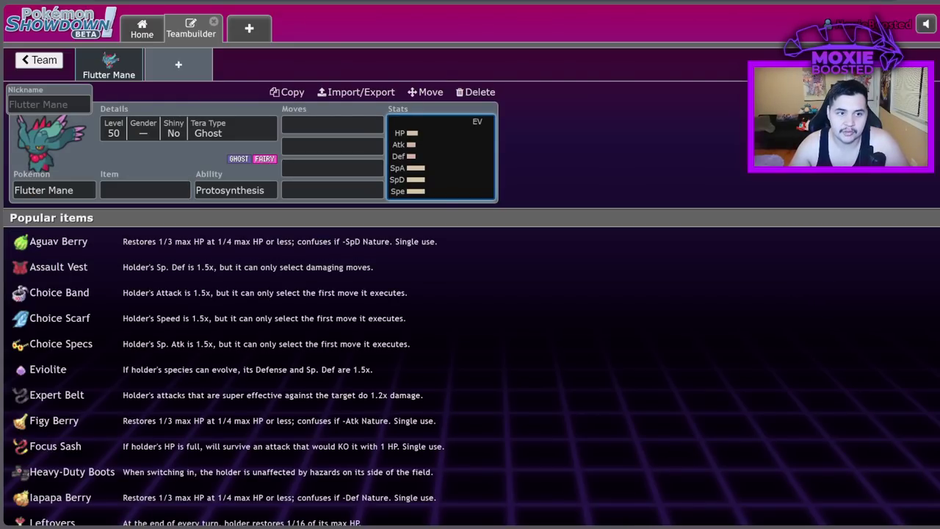
{"action": "left_click", "coordinate": [395, 162]}
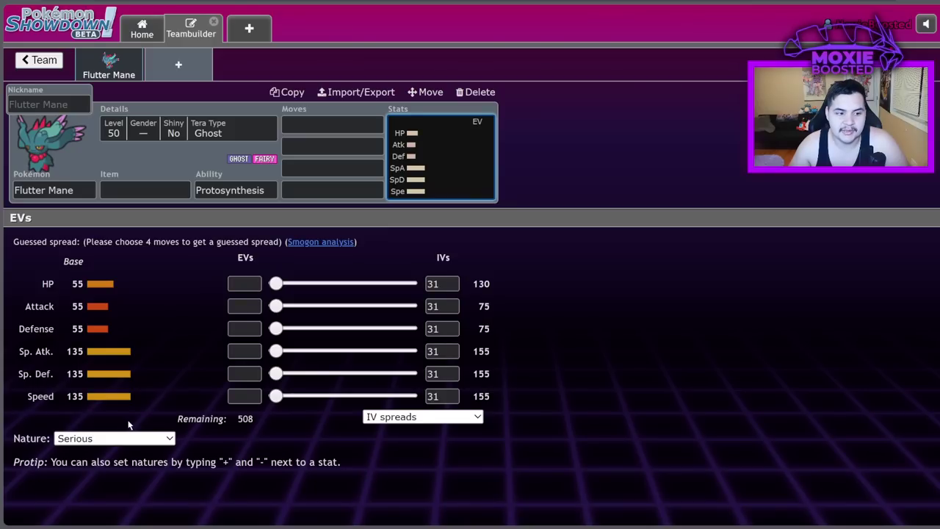
{"action": "left_click", "coordinate": [132, 439]}
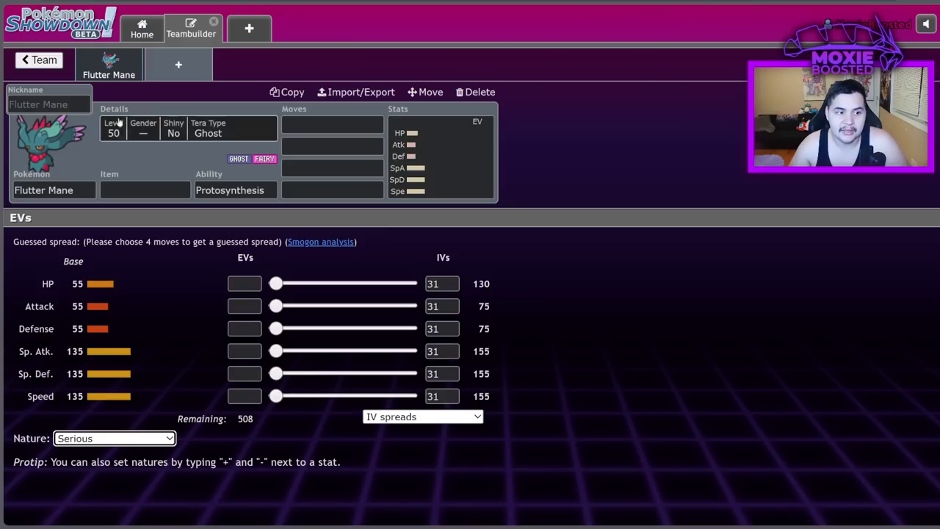
{"action": "left_click", "coordinate": [145, 427]}
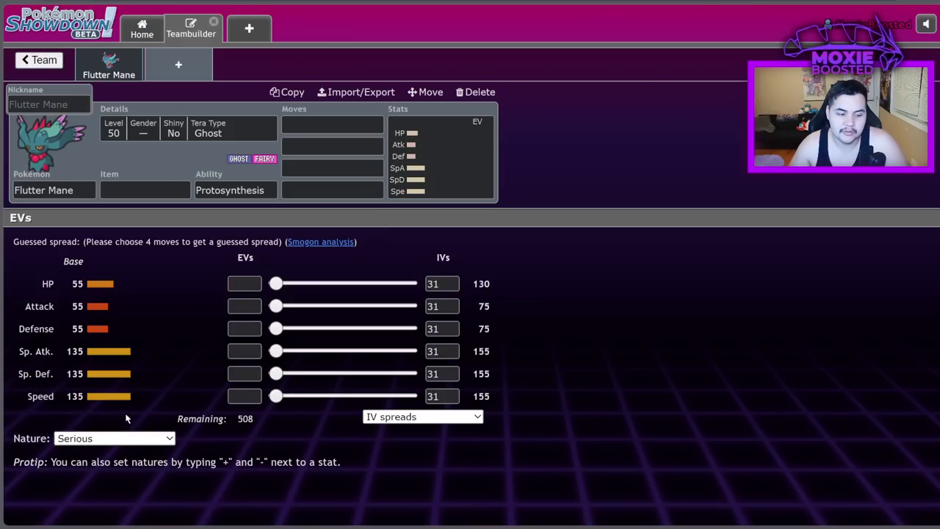
Step: Set Flutter Mane's nature to Timid (+Spe, -Atk) and give it 252 EVs each in Speed and Special Attack
{"action": "left_click", "coordinate": [118, 426]}
{"action": "left_click_drag", "start_coordinate": [276, 395], "coordinate": [558, 379]}
{"action": "left_click_drag", "start_coordinate": [275, 351], "coordinate": [414, 351]}
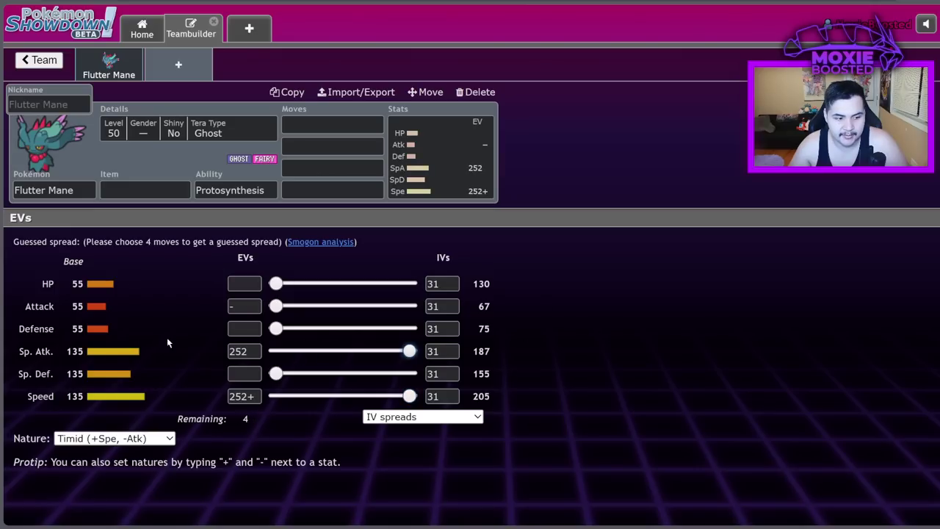
Step: Give Flutter Mane a Focus Sash as its held item
{"action": "left_click", "coordinate": [135, 194]}
{"action": "type", "text": "focus"}
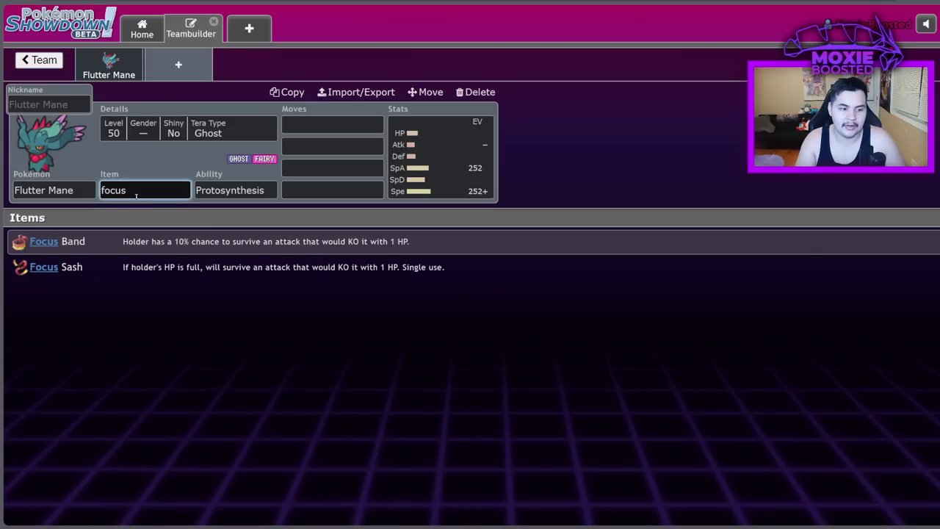
{"action": "key", "text": "Down"}
{"action": "key", "text": "Return"}
Step: Give Flutter Mane the moves Moonblast, Protect, Dazzling Gleam and Shadow Ball
{"action": "left_click", "coordinate": [336, 127]}
{"action": "type", "text": "nm"}
{"action": "key", "text": "BackSpace"}
{"action": "key", "text": "BackSpace"}
{"action": "type", "text": "moo"}
{"action": "key", "text": "Return"}
{"action": "type", "text": "pro"}
{"action": "key", "text": "Return"}
{"action": "type", "text": "daz"}
{"action": "key", "text": "Return"}
{"action": "type", "text": "shadow"}
{"action": "key", "text": "Return"}
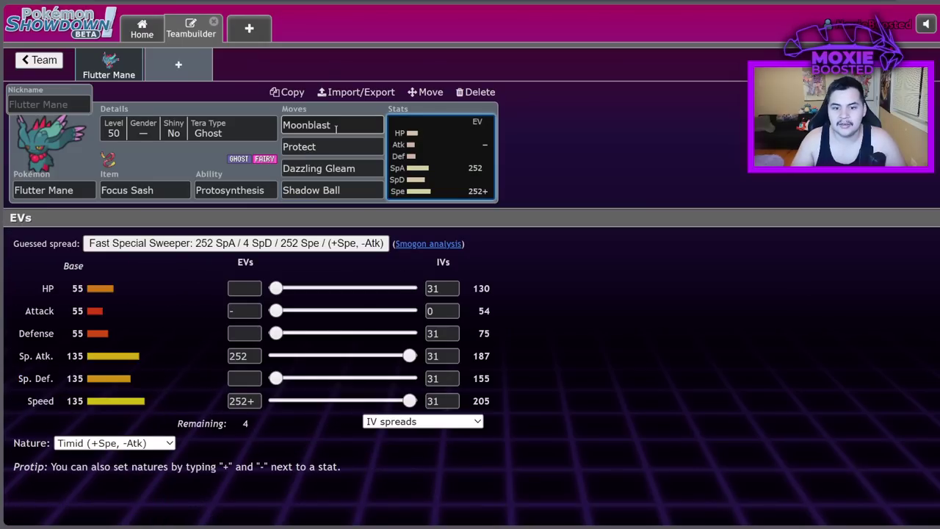
Step: Put 4 EVs into Flutter Mane's HP and set its Tera Type to Fairy
{"action": "left_click", "coordinate": [276, 288]}
{"action": "left_click", "coordinate": [143, 128]}
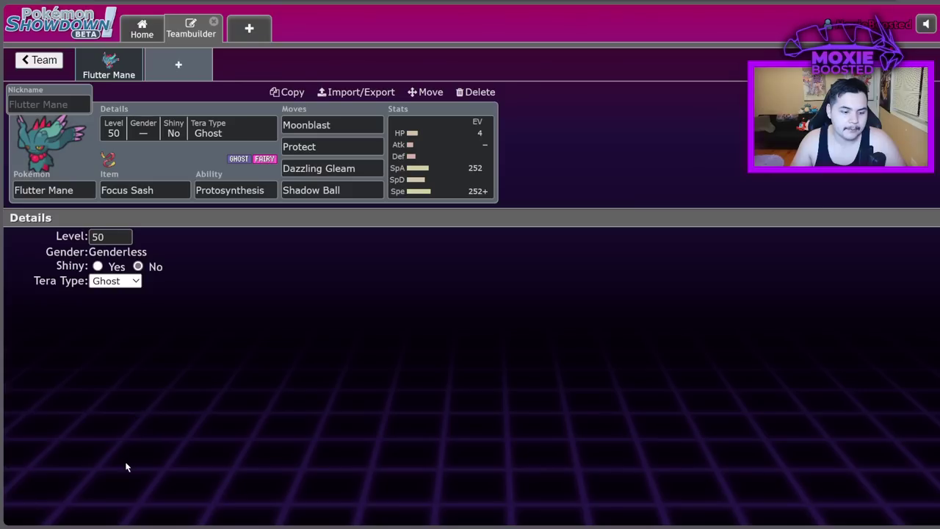
{"action": "key", "text": "f"}
Step: Rework Flutter Mane's spread to Modest nature with 100 HP, 252 Defense and 116 Speed EVs, clearing the Special Attack EVs
{"action": "left_click", "coordinate": [447, 140]}
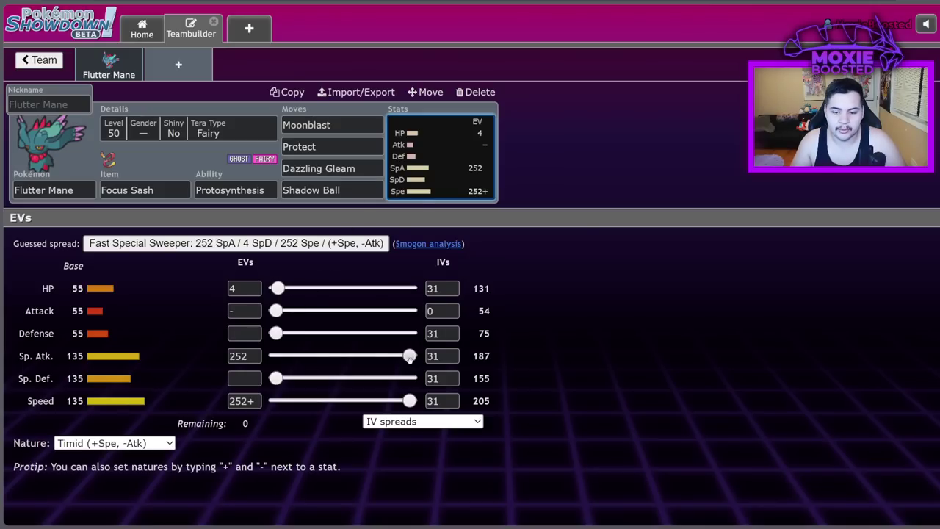
{"action": "left_click_drag", "start_coordinate": [409, 358], "coordinate": [270, 358]}
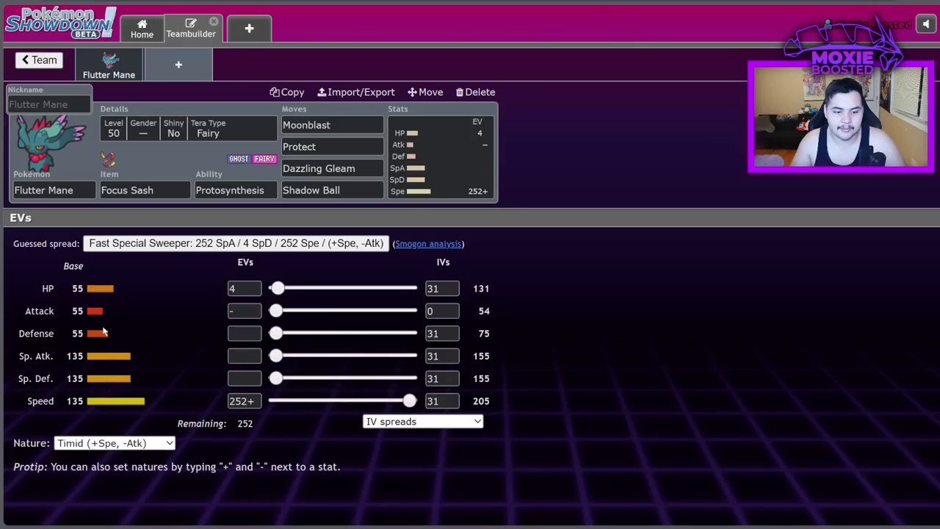
{"action": "key", "text": "m"}
{"action": "key", "text": "o"}
{"action": "left_click_drag", "start_coordinate": [409, 400], "coordinate": [275, 400]}
{"action": "left_click_drag", "start_coordinate": [275, 333], "coordinate": [409, 333]}
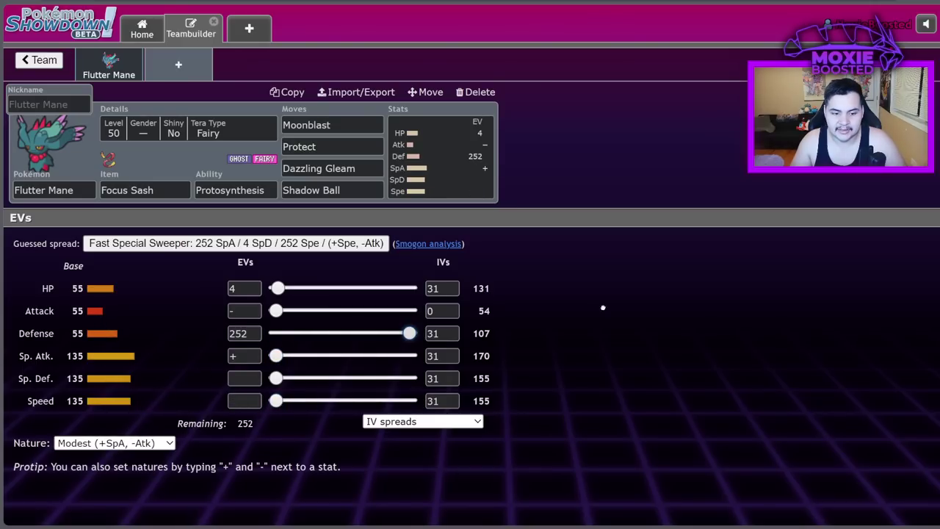
{"action": "left_click_drag", "start_coordinate": [272, 287], "coordinate": [329, 288]}
{"action": "left_click_drag", "start_coordinate": [275, 401], "coordinate": [337, 401]}
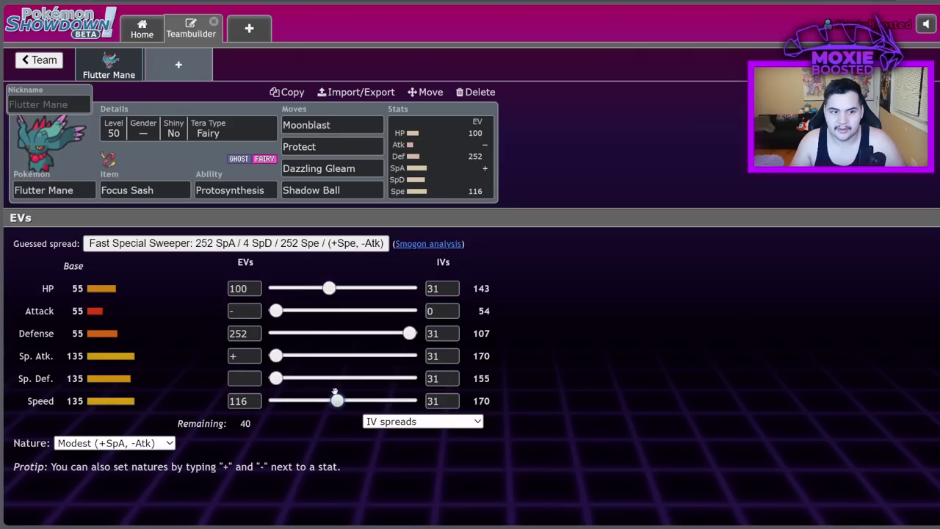
{"action": "left_click", "coordinate": [177, 64]}
{"action": "type", "text": "maush"}
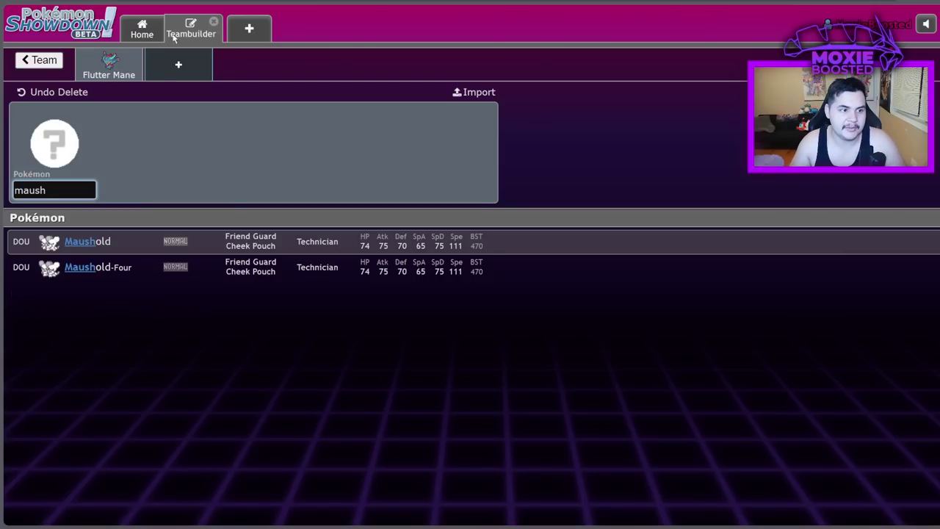
{"action": "left_click", "coordinate": [41, 60]}
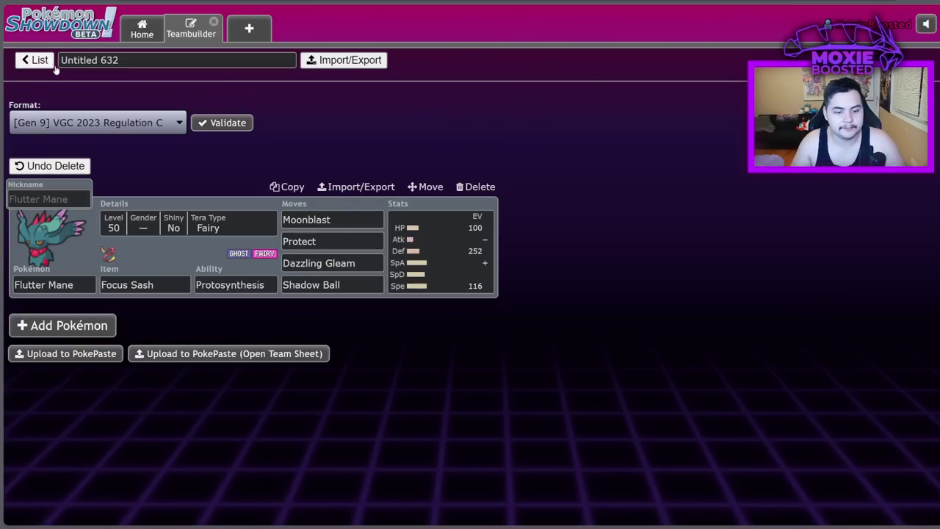
Step: Open the Copy of Copy of Copy of Reg C Sand team, examine Flutter Mane's and Palafin-Hero's EV spreads, and return to the team list
{"action": "left_click", "coordinate": [35, 59]}
{"action": "scroll", "coordinate": [368, 301], "scroll_direction": "down", "scroll_amount": 1}
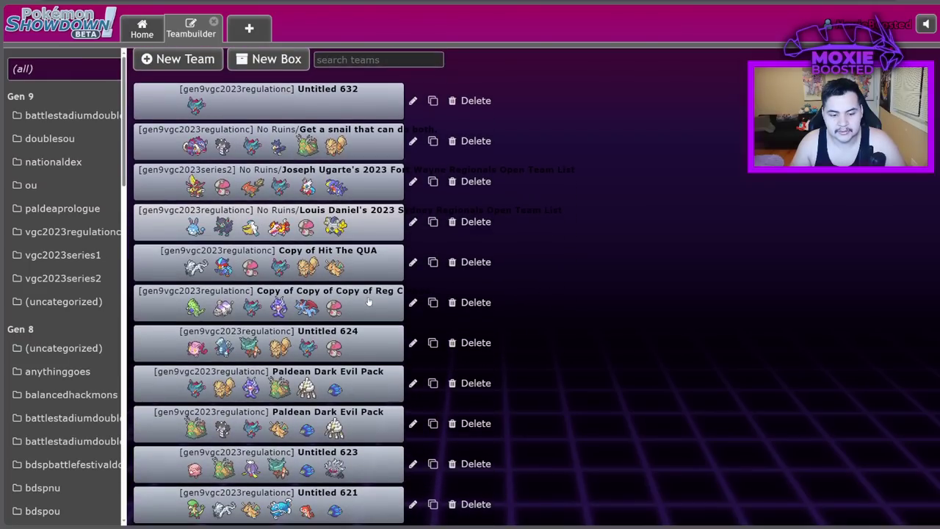
{"action": "left_click", "coordinate": [316, 292]}
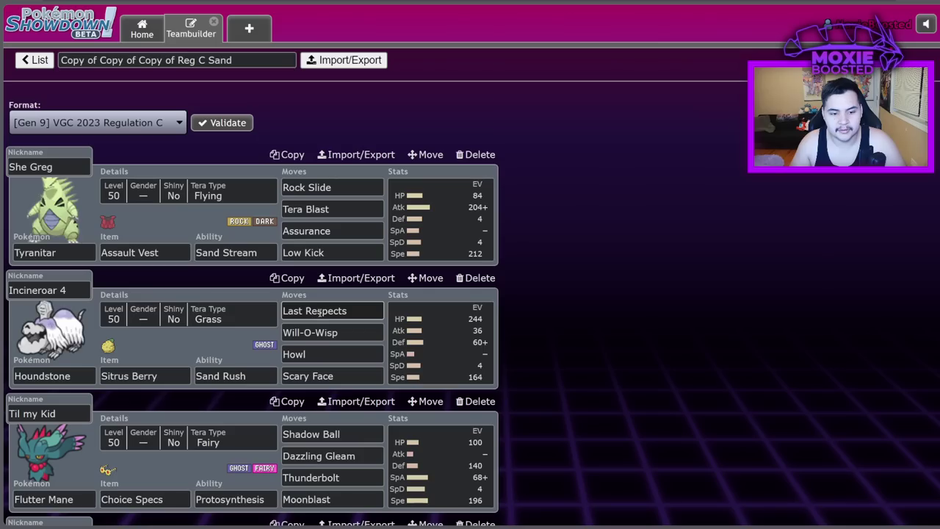
{"action": "scroll", "coordinate": [441, 279], "scroll_direction": "down", "scroll_amount": 2}
{"action": "left_click", "coordinate": [440, 279]}
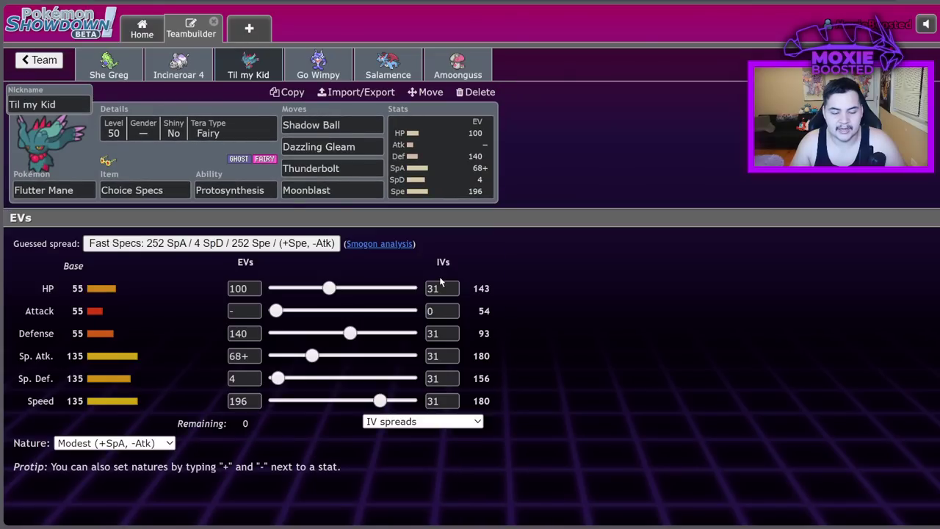
{"action": "left_click", "coordinate": [360, 131]}
{"action": "left_click", "coordinate": [430, 183]}
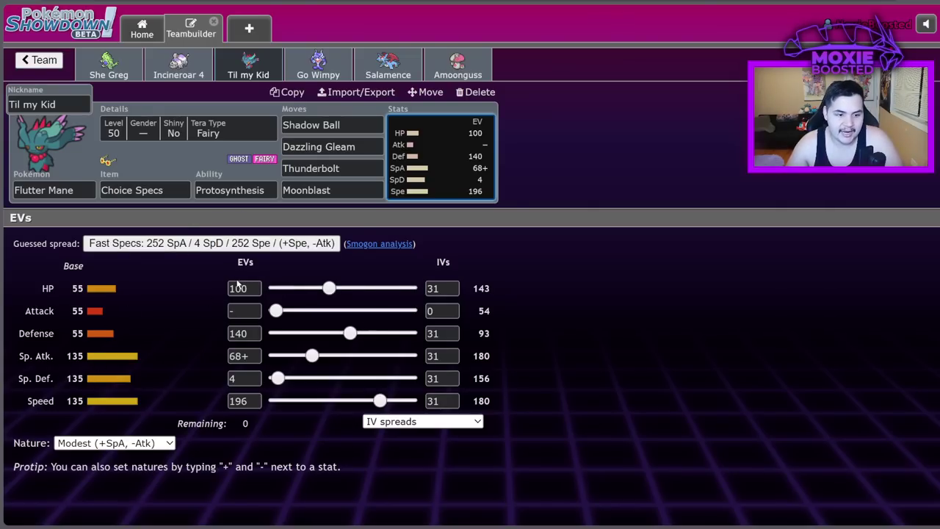
{"action": "left_click", "coordinate": [318, 65]}
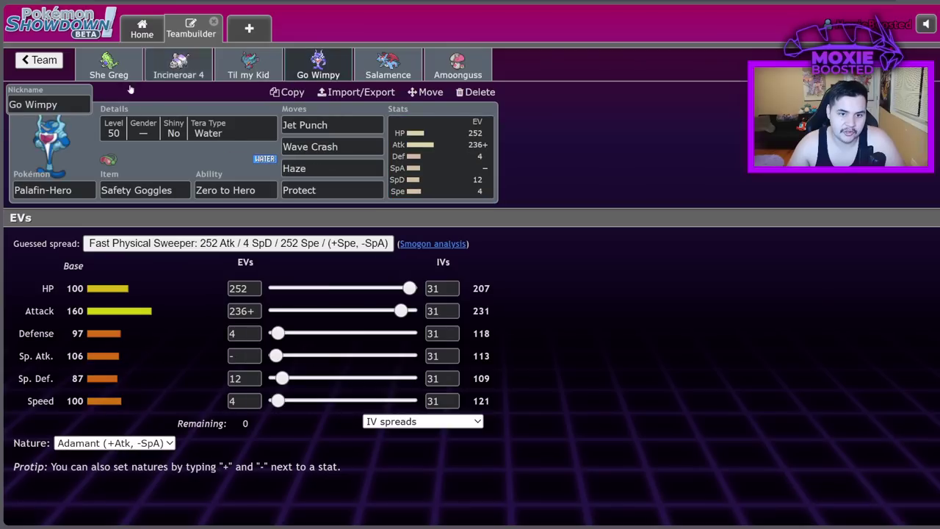
{"action": "left_click", "coordinate": [40, 59]}
{"action": "left_click", "coordinate": [33, 60]}
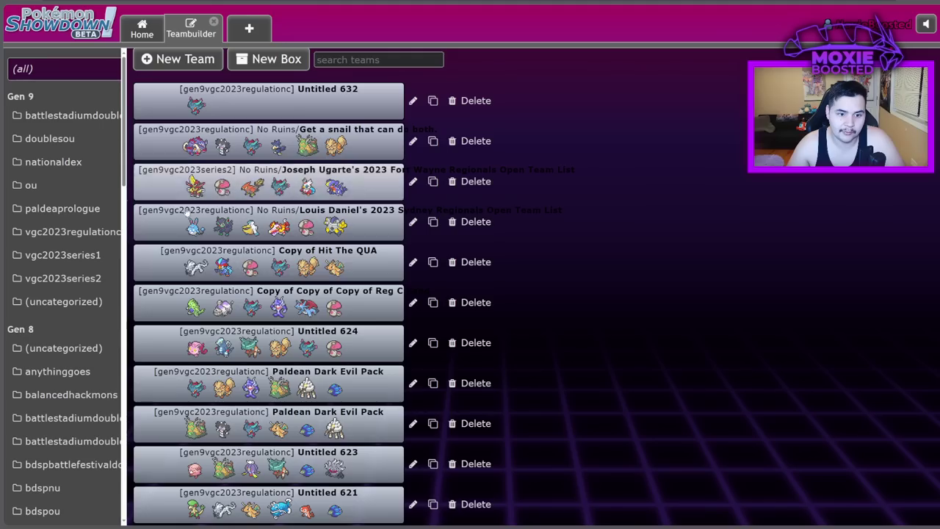
Step: Reopen the Untitled 632 team and give Flutter Mane 36 Special Attack and 4 Special Defense EVs
{"action": "left_click", "coordinate": [264, 107]}
{"action": "left_click", "coordinate": [440, 220]}
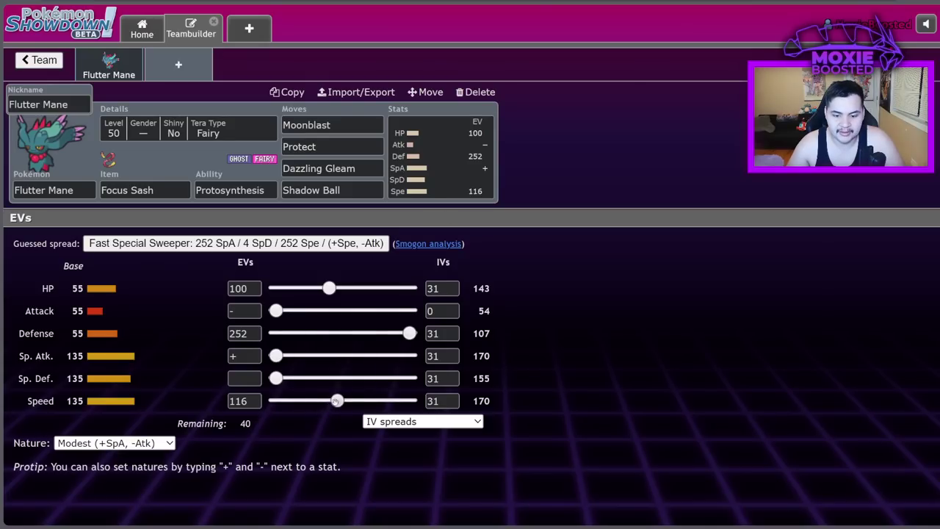
{"action": "mouse_move", "coordinate": [336, 401]}
{"action": "left_mouse_down"}
{"action": "mouse_move", "coordinate": [321, 402]}
{"action": "mouse_move", "coordinate": [337, 401]}
{"action": "left_mouse_up"}
{"action": "left_click_drag", "start_coordinate": [275, 356], "coordinate": [295, 356]}
{"action": "left_click_drag", "start_coordinate": [276, 378], "coordinate": [306, 390]}
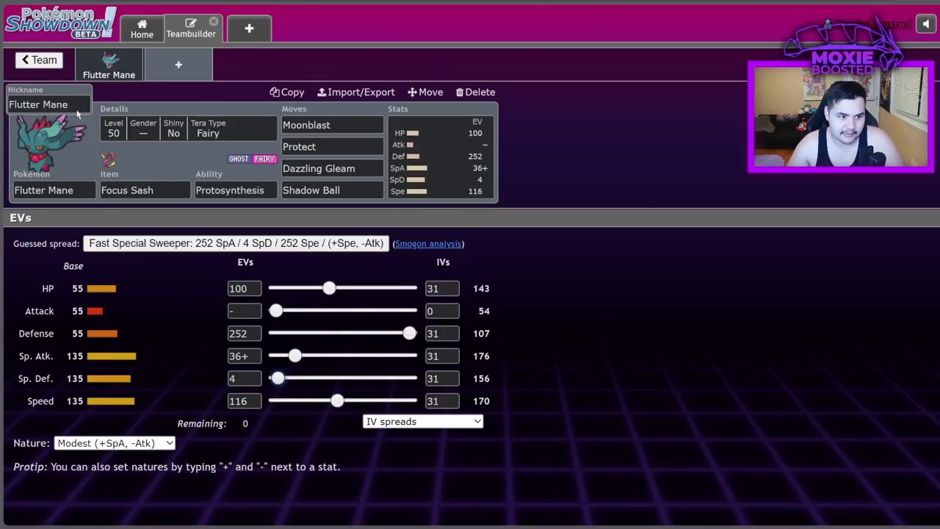
Step: Change Flutter Mane's held item to Choice Specs and reopen its EV spread
{"action": "left_click", "coordinate": [140, 190]}
{"action": "type", "text": "choic"}
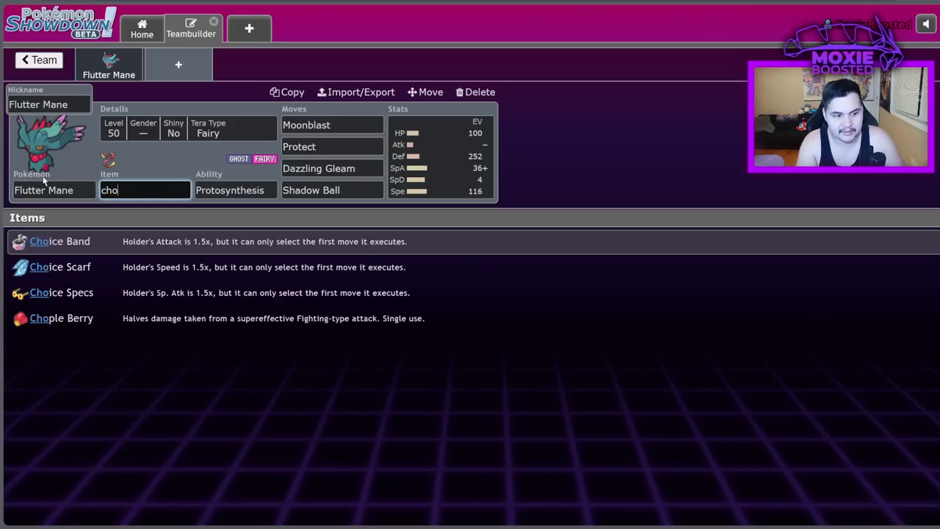
{"action": "left_click", "coordinate": [73, 293]}
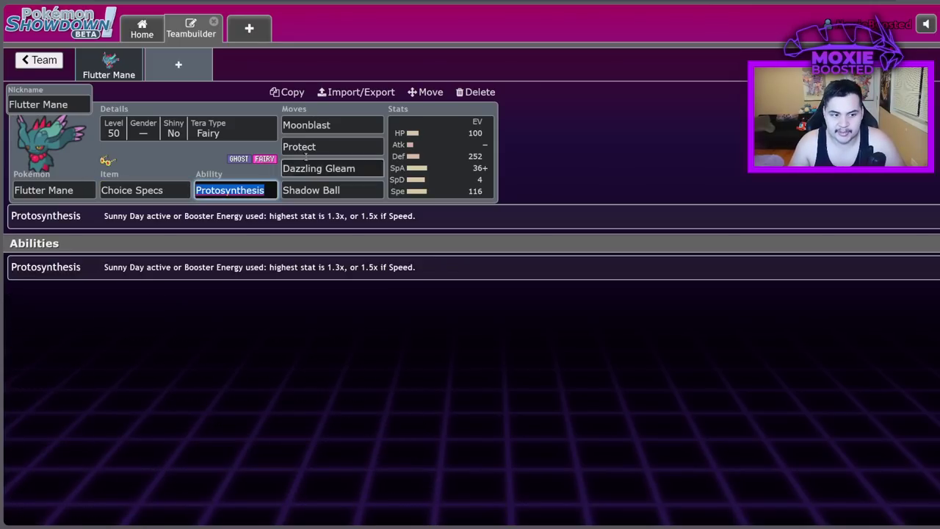
{"action": "left_click", "coordinate": [451, 197]}
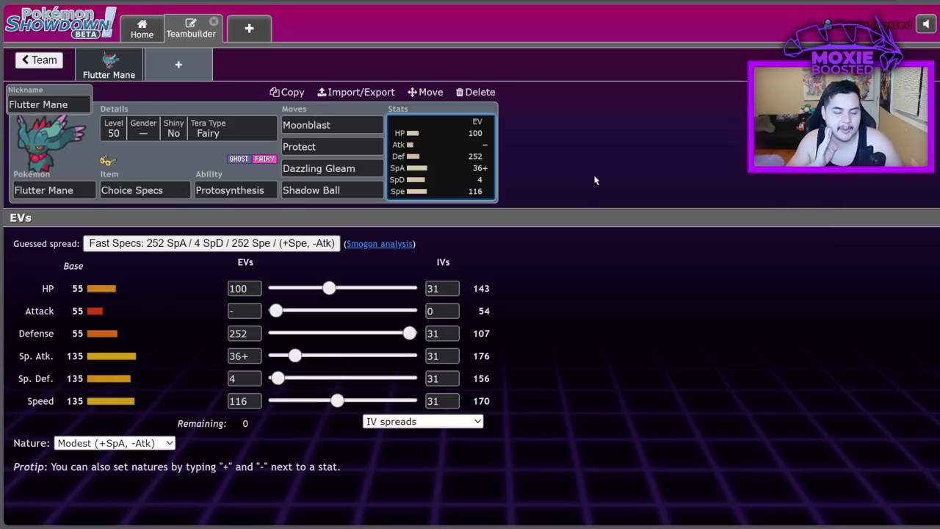
Step: Change Flutter Mane's held item to Booster Energy and bring back its EV spread
{"action": "left_click", "coordinate": [139, 190]}
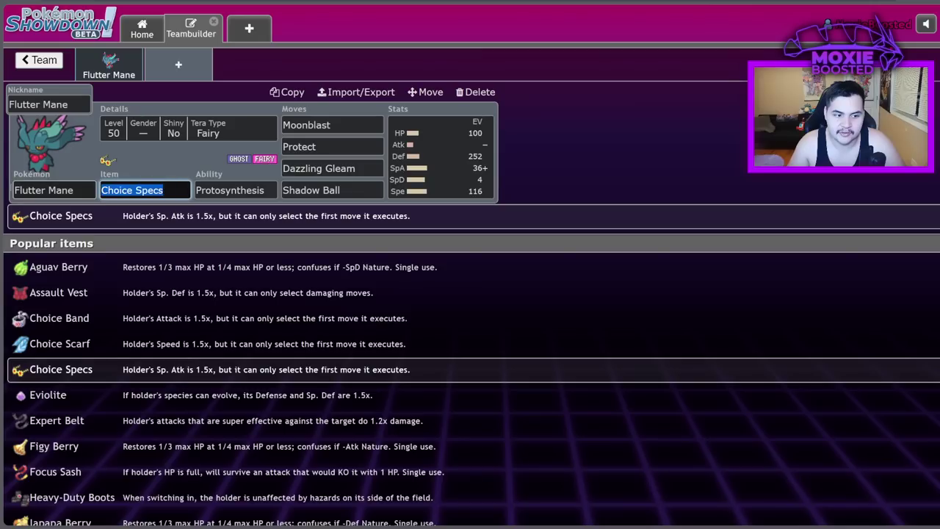
{"action": "type", "text": "boo"}
{"action": "key", "text": "Return"}
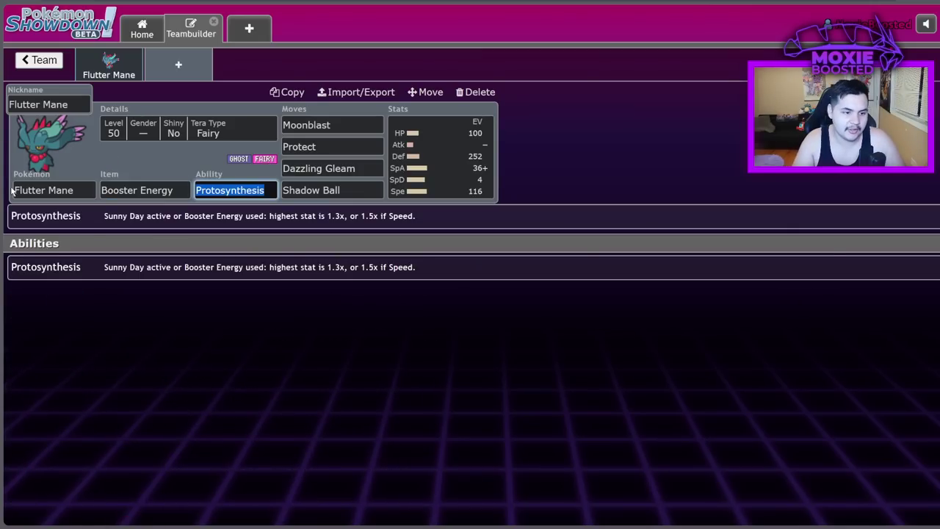
{"action": "left_click", "coordinate": [450, 185]}
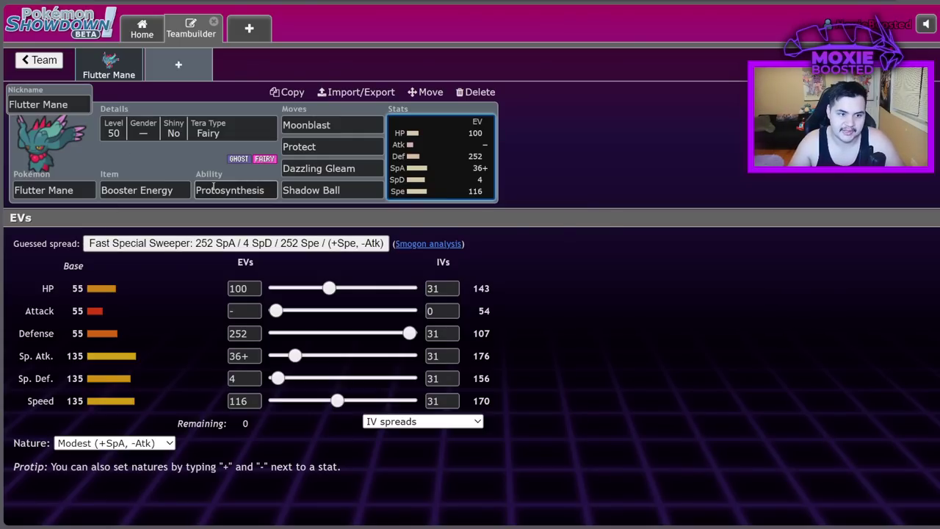
Step: Review Flutter Mane's Tera Type and EV spread, and open the available moves for its Moonblast slot
{"action": "left_click", "coordinate": [197, 139]}
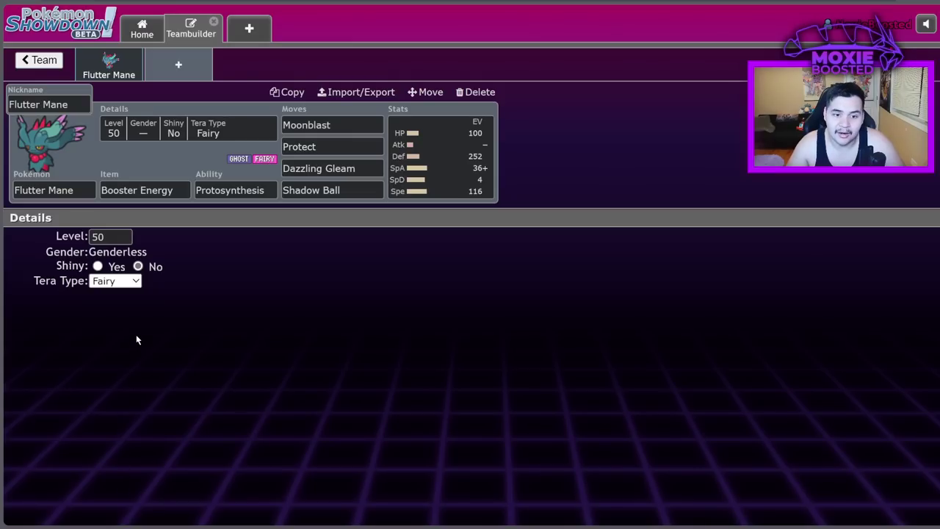
{"action": "left_click", "coordinate": [416, 188]}
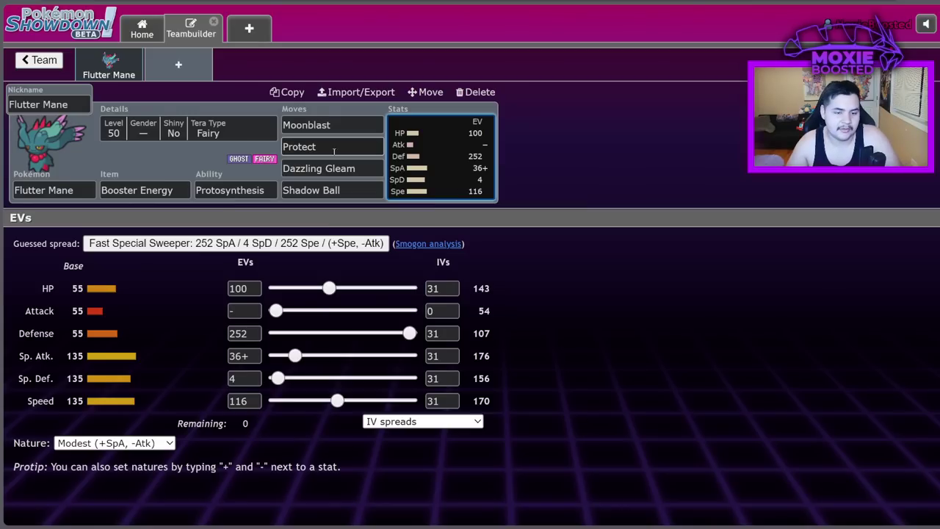
{"action": "left_click", "coordinate": [368, 128]}
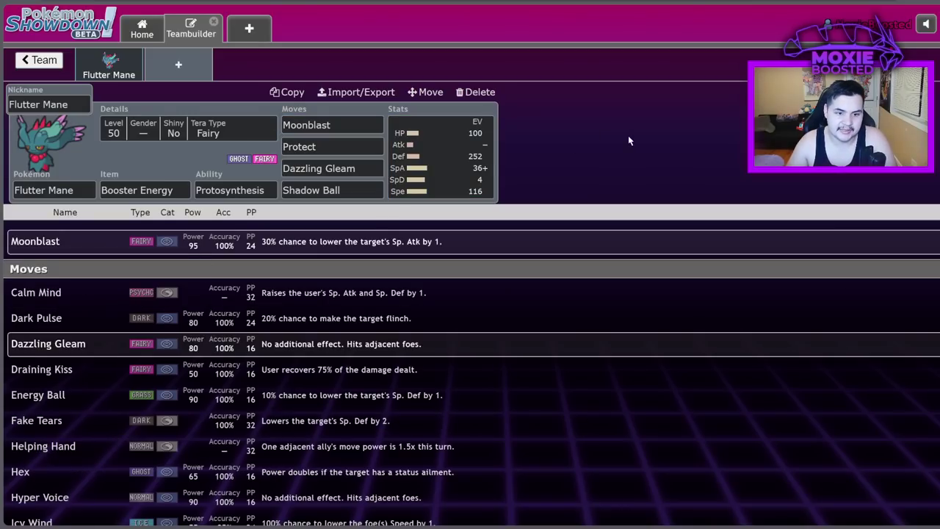
Step: Switch to the Fort Wayne Regionals results page and survey its top cut teams, Swiss standings, travel award standings and prizes
{"action": "left_click", "coordinate": [338, 88]}
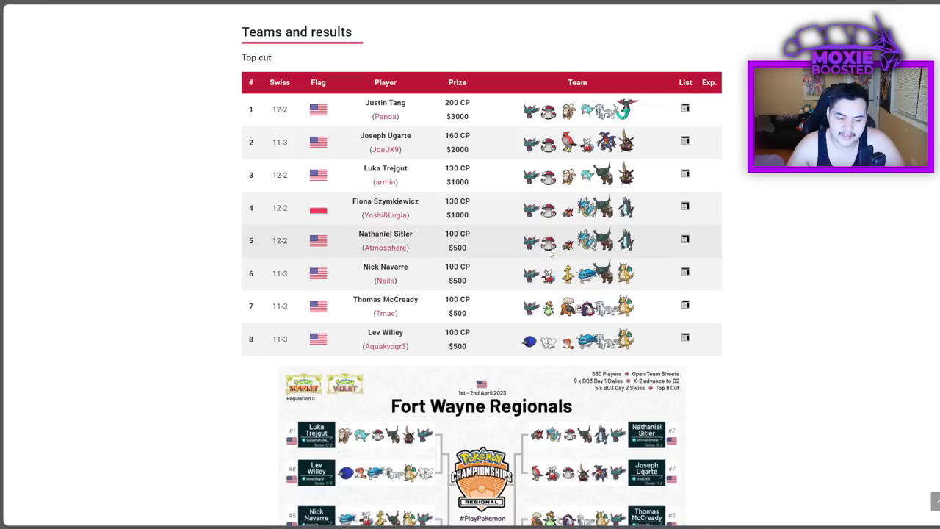
{"action": "scroll", "coordinate": [549, 253], "scroll_direction": "down", "scroll_amount": 10}
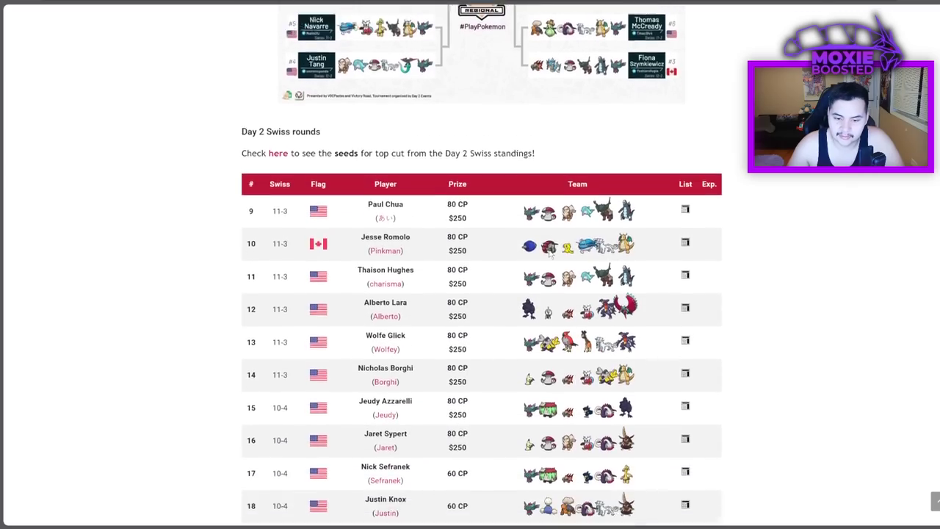
{"action": "scroll", "coordinate": [575, 268], "scroll_direction": "up", "scroll_amount": 6}
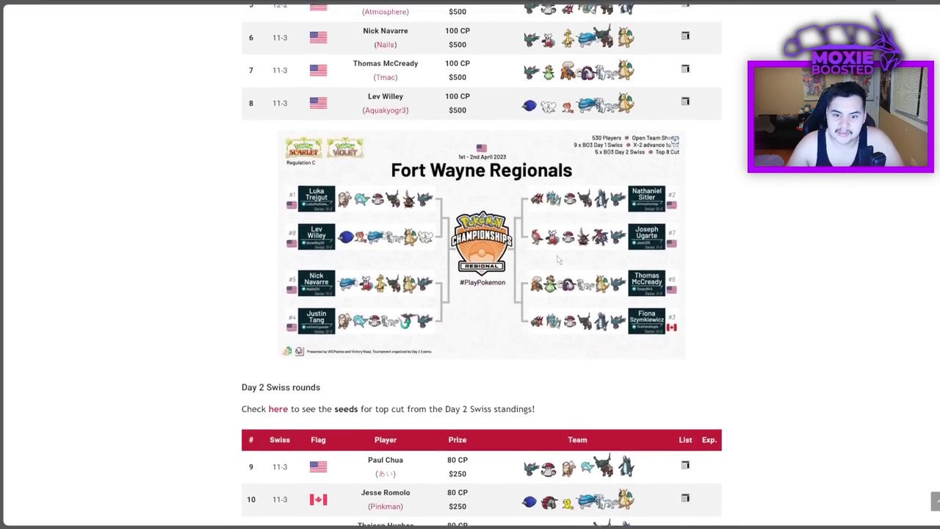
{"action": "scroll", "coordinate": [558, 260], "scroll_direction": "down", "scroll_amount": 6}
{"action": "scroll", "coordinate": [557, 259], "scroll_direction": "down", "scroll_amount": 20}
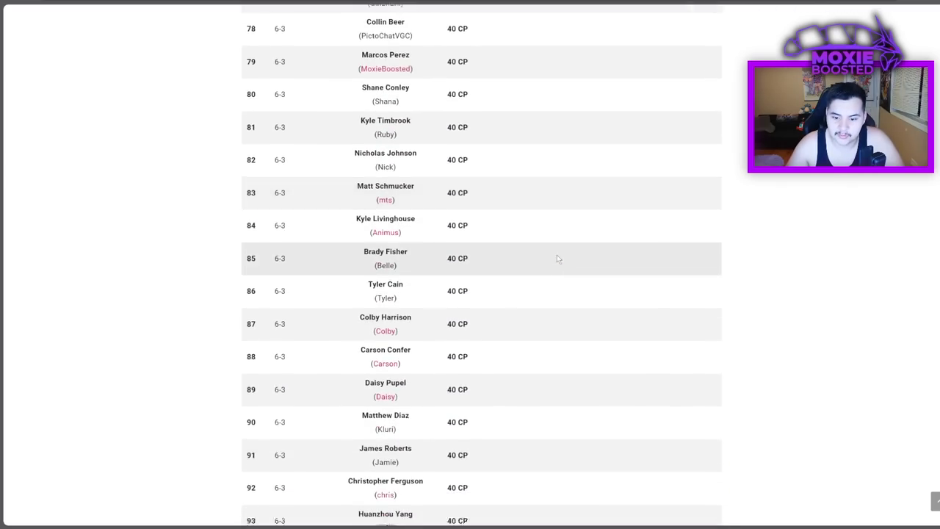
{"action": "scroll", "coordinate": [555, 256], "scroll_direction": "down", "scroll_amount": 20}
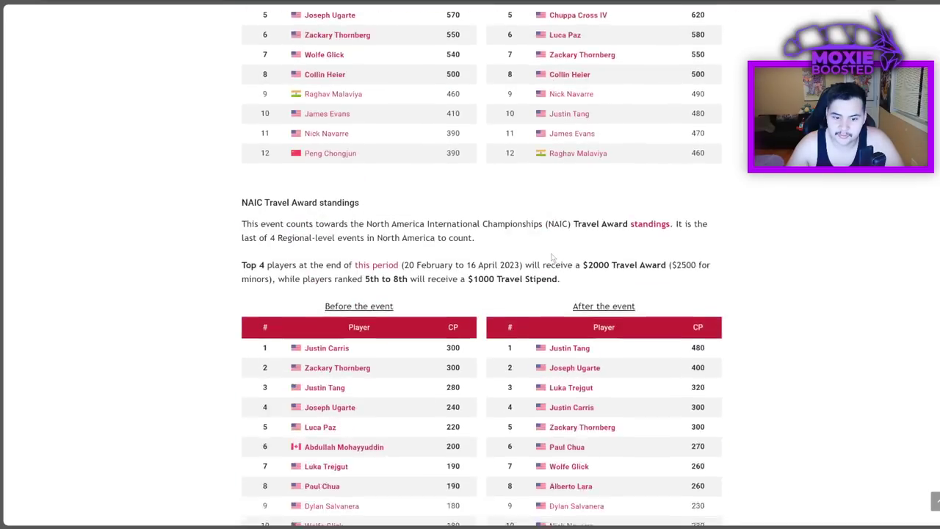
{"action": "scroll", "coordinate": [552, 257], "scroll_direction": "down", "scroll_amount": 12}
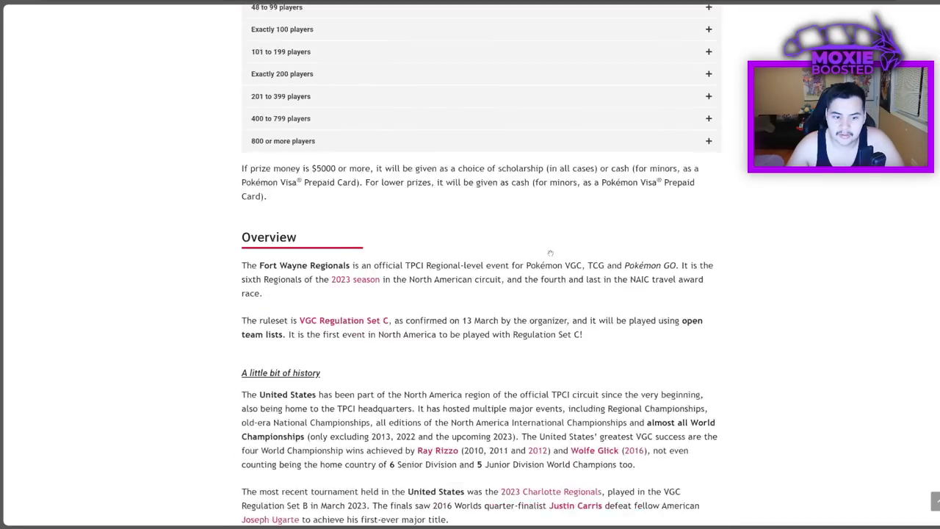
{"action": "scroll", "coordinate": [550, 253], "scroll_direction": "up", "scroll_amount": 5}
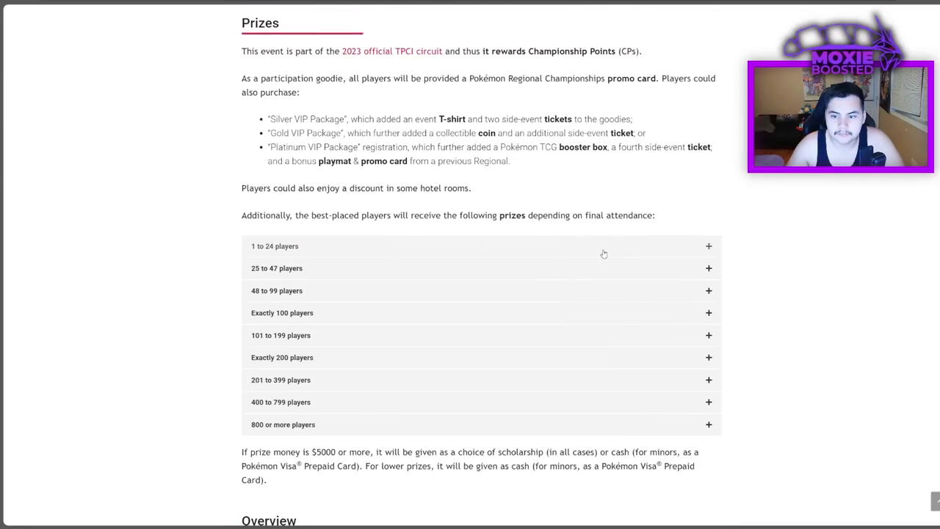
{"action": "scroll", "coordinate": [600, 252], "scroll_direction": "up", "scroll_amount": 2}
{"action": "scroll", "coordinate": [597, 251], "scroll_direction": "up", "scroll_amount": 15}
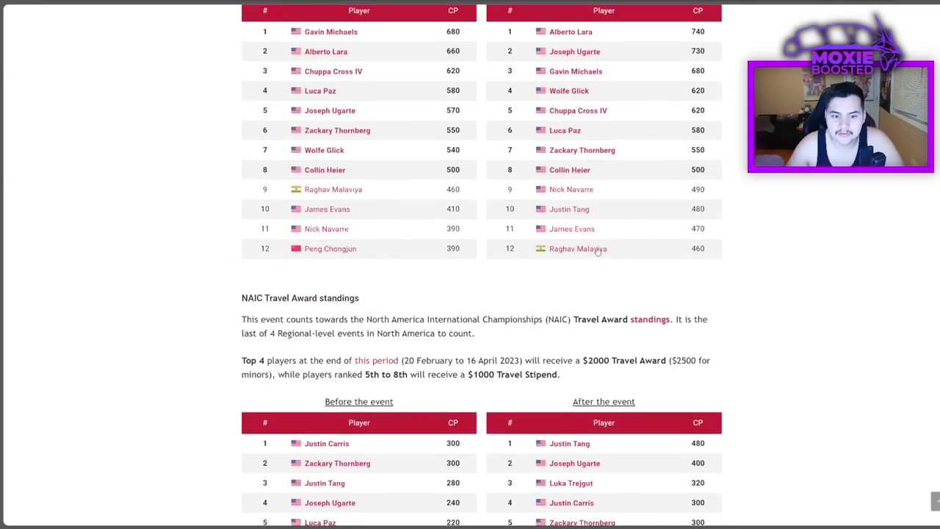
{"action": "scroll", "coordinate": [598, 252], "scroll_direction": "up", "scroll_amount": 10}
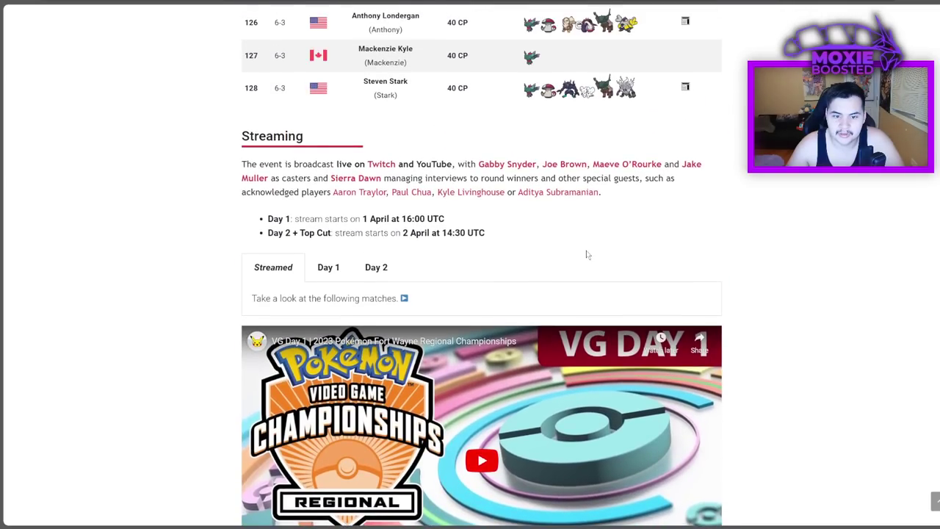
Step: Examine the teams listed in the Day 1 and Day 2 Swiss rounds of the Fort Wayne Regionals
{"action": "scroll", "coordinate": [587, 252], "scroll_direction": "up", "scroll_amount": 4}
{"action": "scroll", "coordinate": [555, 298], "scroll_direction": "down", "scroll_amount": 4}
{"action": "scroll", "coordinate": [555, 298], "scroll_direction": "up", "scroll_amount": 8}
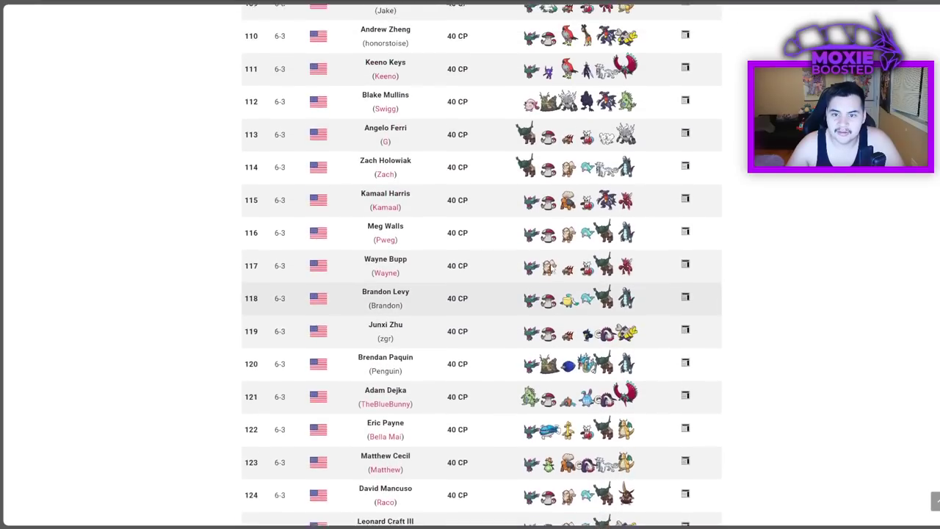
{"action": "scroll", "coordinate": [554, 271], "scroll_direction": "up", "scroll_amount": 15}
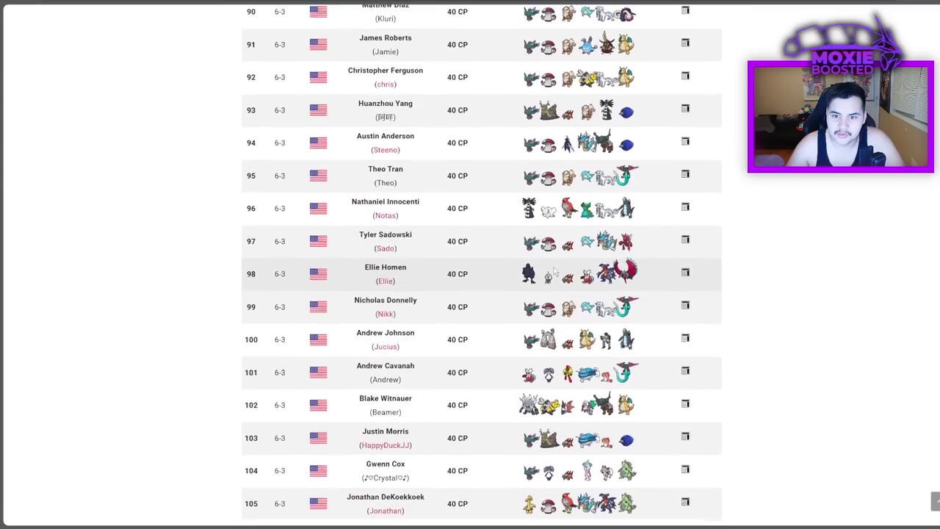
{"action": "scroll", "coordinate": [554, 271], "scroll_direction": "up", "scroll_amount": 14}
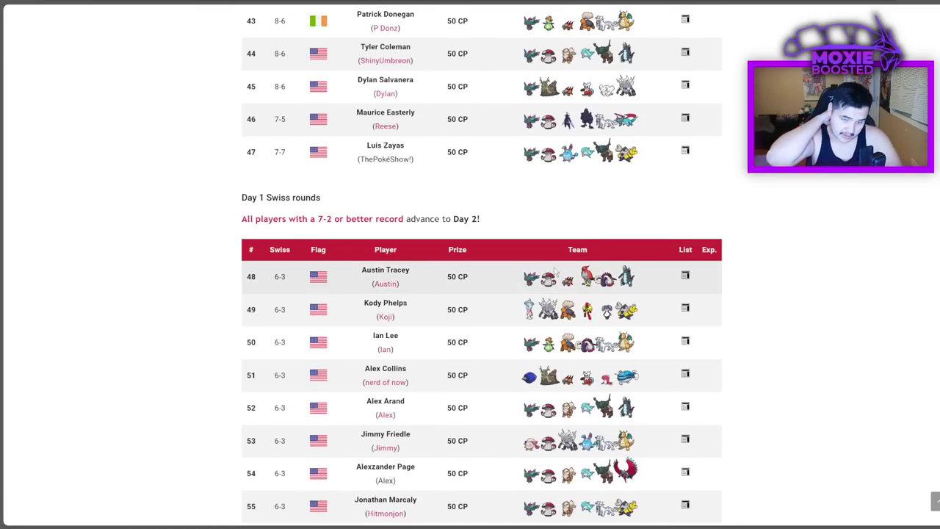
{"action": "scroll", "coordinate": [555, 273], "scroll_direction": "down", "scroll_amount": 16}
{"action": "scroll", "coordinate": [327, 142], "scroll_direction": "up", "scroll_amount": 1}
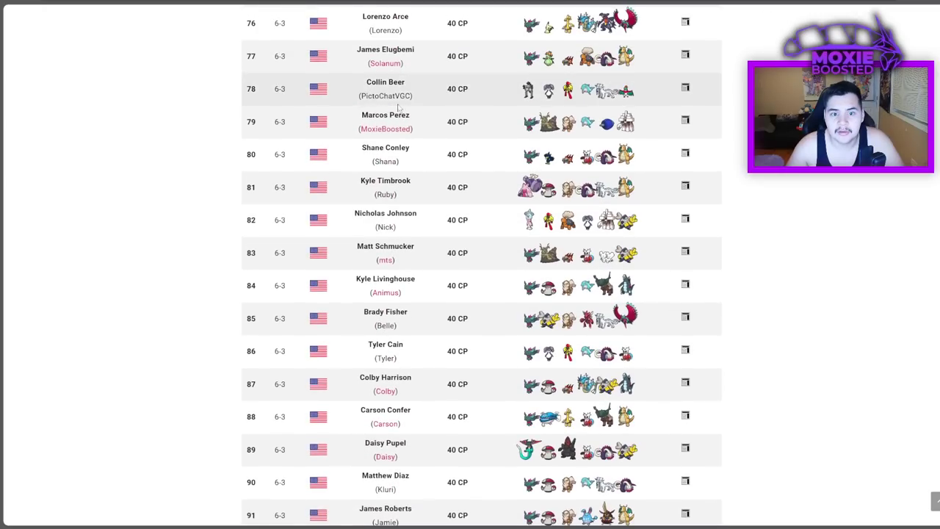
{"action": "scroll", "coordinate": [558, 130], "scroll_direction": "up", "scroll_amount": 1}
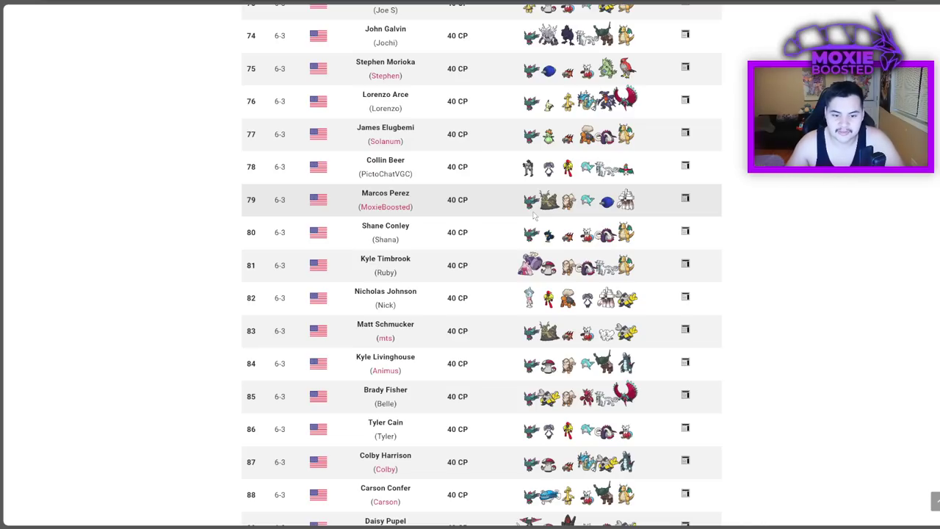
{"action": "scroll", "coordinate": [534, 215], "scroll_direction": "up", "scroll_amount": 15}
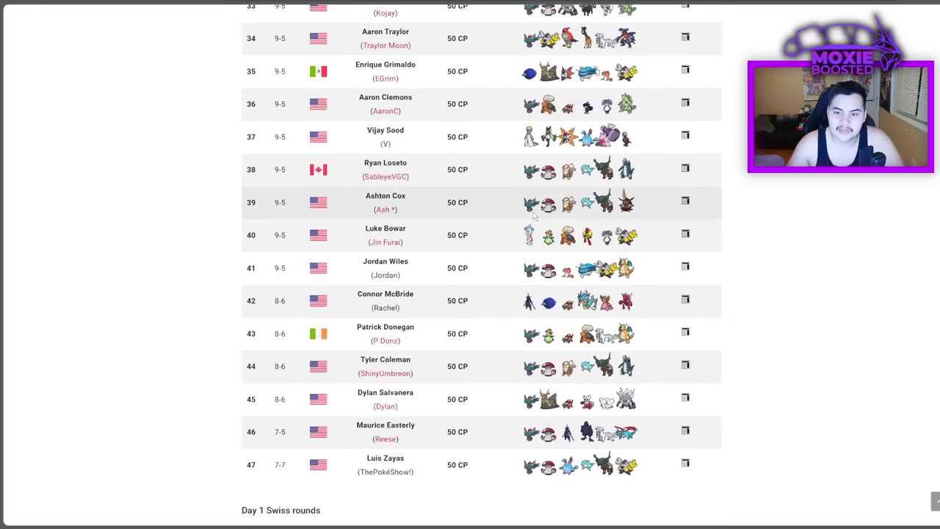
{"action": "scroll", "coordinate": [534, 215], "scroll_direction": "up", "scroll_amount": 6}
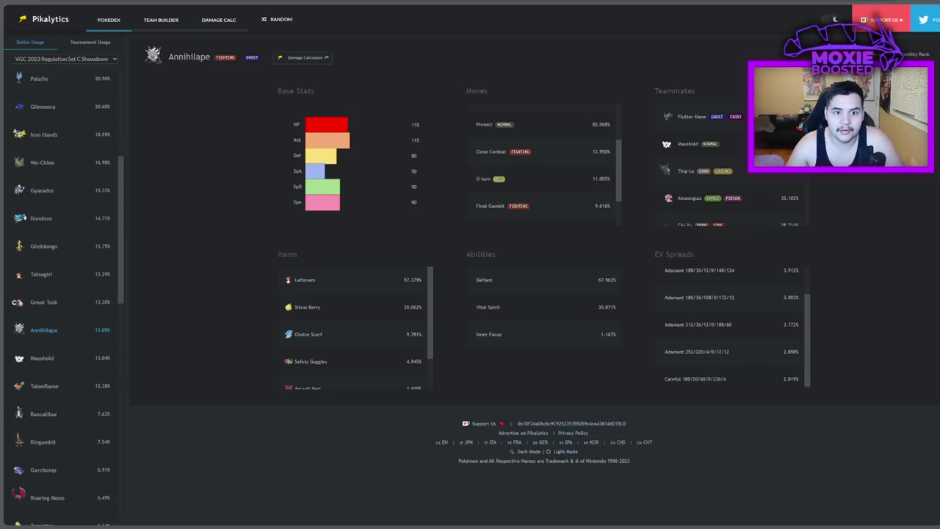
Step: Look through the VGC 2023 Regulation Set C Showdown usage ranking on Pikalytics and return to Flutter Mane's EV spread in Pokémon Showdown
{"action": "scroll", "coordinate": [80, 171], "scroll_direction": "up", "scroll_amount": 1}
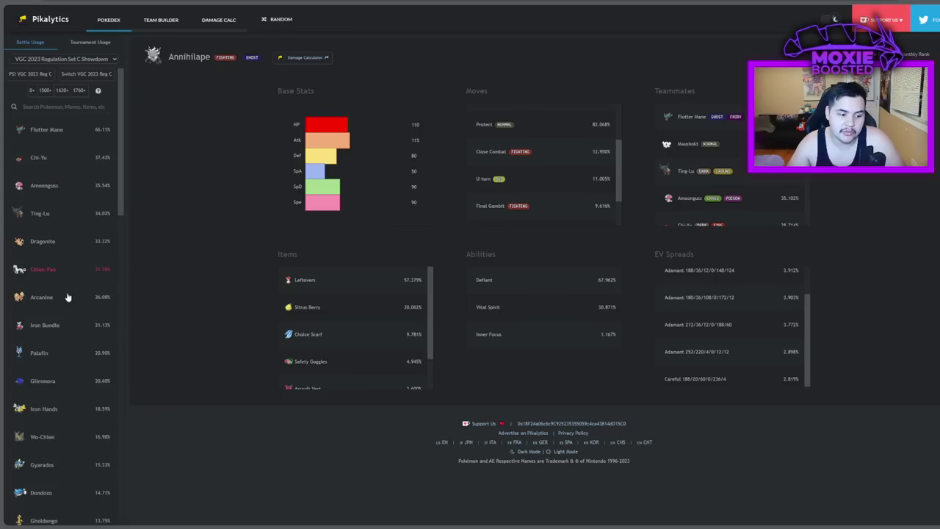
{"action": "scroll", "coordinate": [68, 305], "scroll_direction": "down", "scroll_amount": 2}
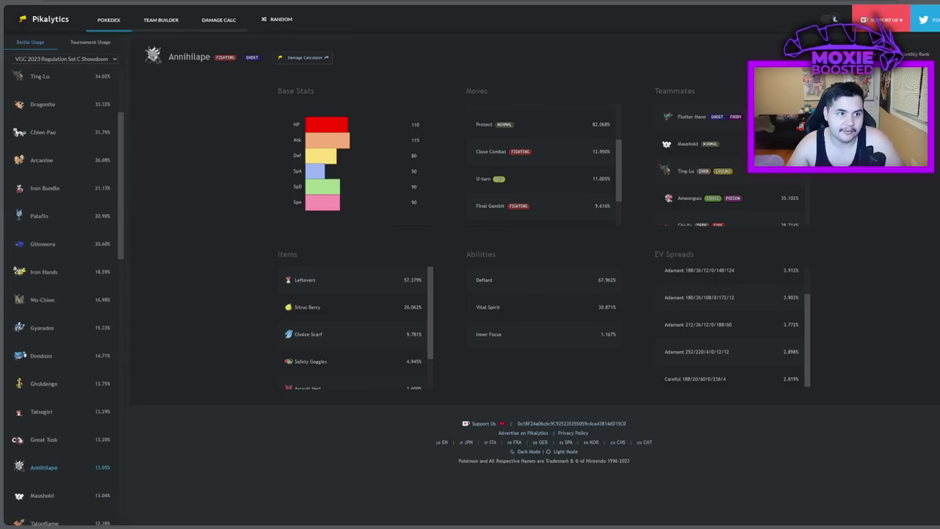
{"action": "key", "text": "alt+Tab"}
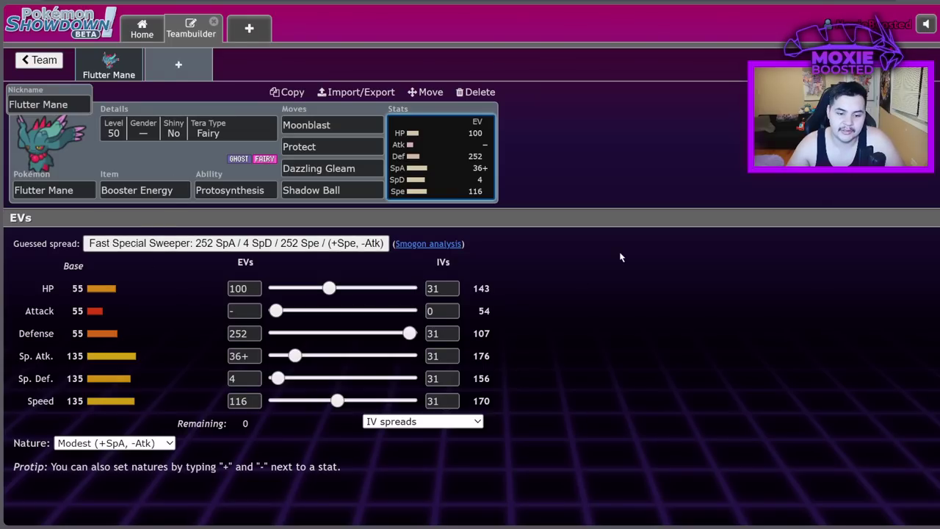